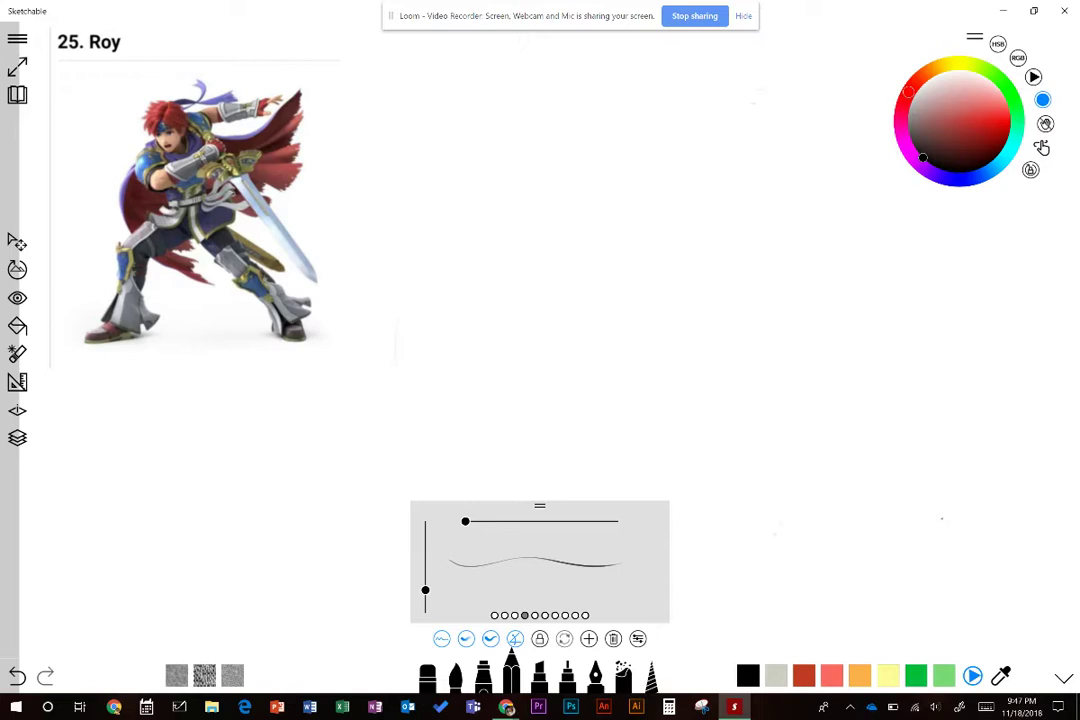
# Move the brush settings clear of the drawing area, then pencil the head oval and the slanted upper chest curve
pyautogui.moveTo(539, 506)
pyautogui.mouseDown()
pyautogui.moveTo(782, 484)
pyautogui.moveTo(917, 513)
pyautogui.moveTo(928, 504)
pyautogui.mouseUp()
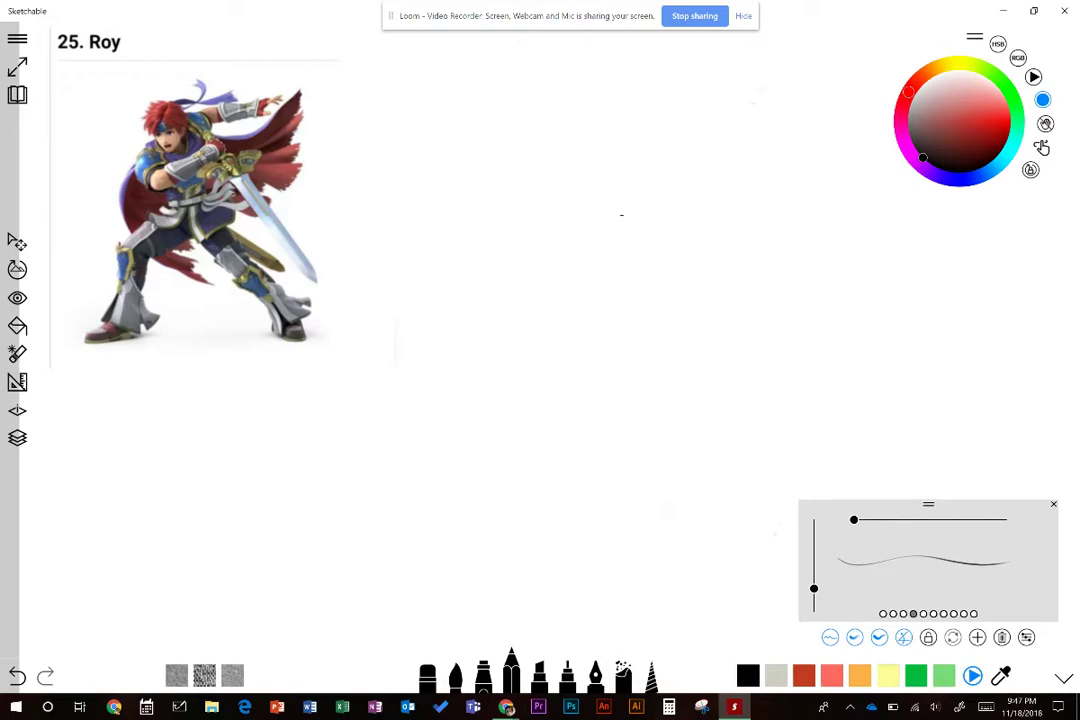
pyautogui.moveTo(603, 189)
pyautogui.mouseDown()
pyautogui.moveTo(588, 275)
pyautogui.moveTo(610, 190)
pyautogui.mouseUp()
pyautogui.moveTo(688, 204); pyautogui.dragTo(552, 330)
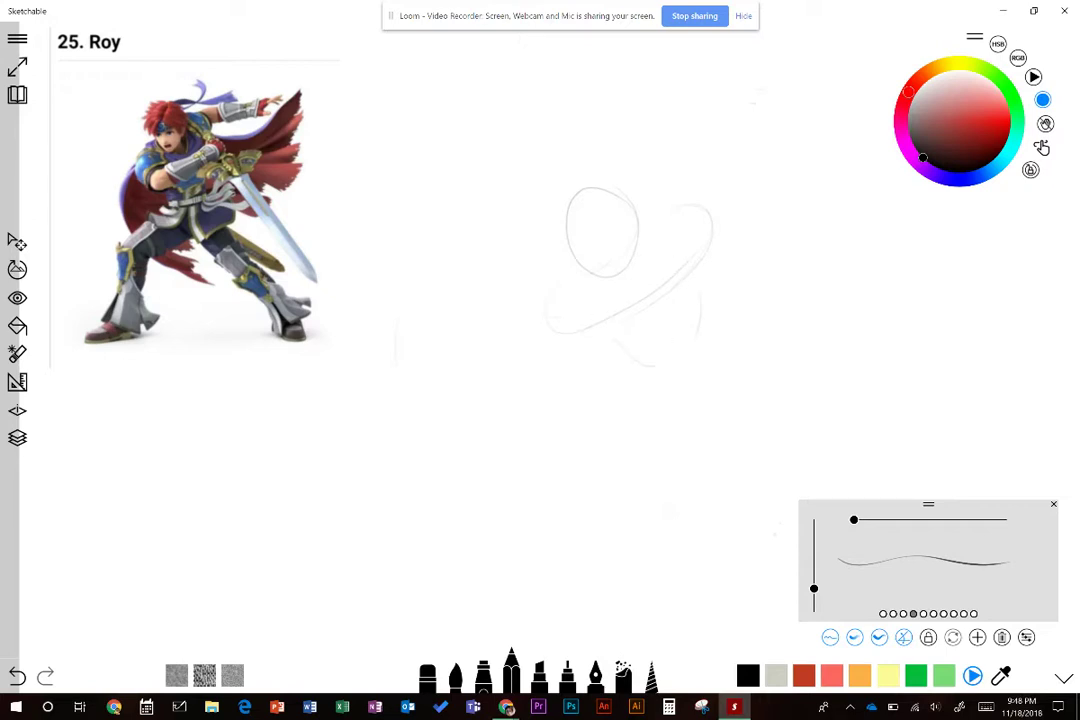
# Sketch the torso sides tapering to the waist and rough in both thighs as spread ovals
pyautogui.moveTo(684, 292); pyautogui.dragTo(678, 350)
pyautogui.moveTo(606, 333); pyautogui.dragTo(656, 365)
pyautogui.moveTo(660, 372)
pyautogui.mouseDown()
pyautogui.moveTo(580, 425)
pyautogui.moveTo(655, 395)
pyautogui.moveTo(760, 410)
pyautogui.moveTo(710, 425)
pyautogui.moveTo(640, 340)
pyautogui.mouseUp()
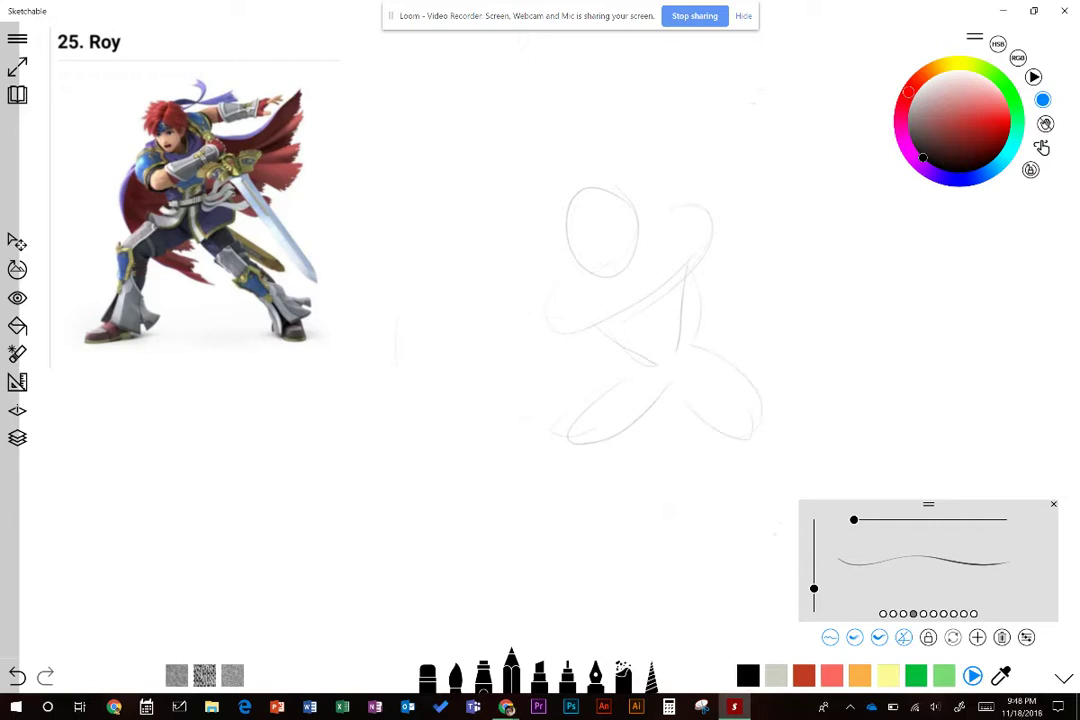
# Close the brush settings, sketch both lower legs as long ovals below the knees, and firm up the rear thigh
pyautogui.click(1053, 504)
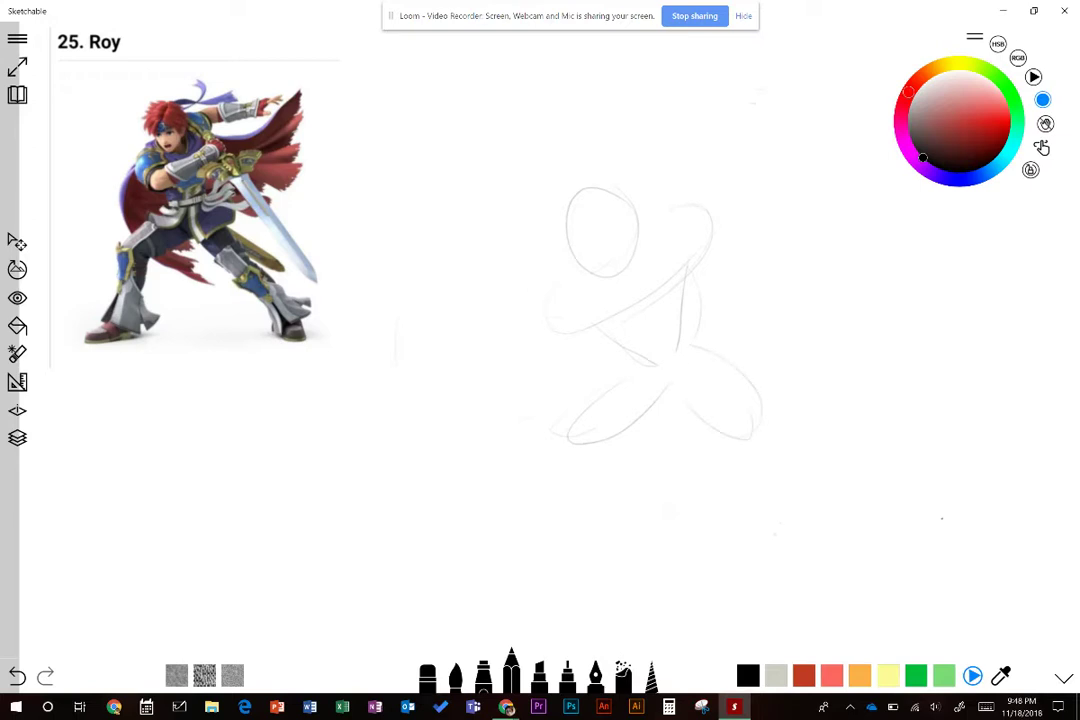
pyautogui.moveTo(568, 432)
pyautogui.mouseDown()
pyautogui.moveTo(598, 545)
pyautogui.moveTo(573, 431)
pyautogui.mouseUp()
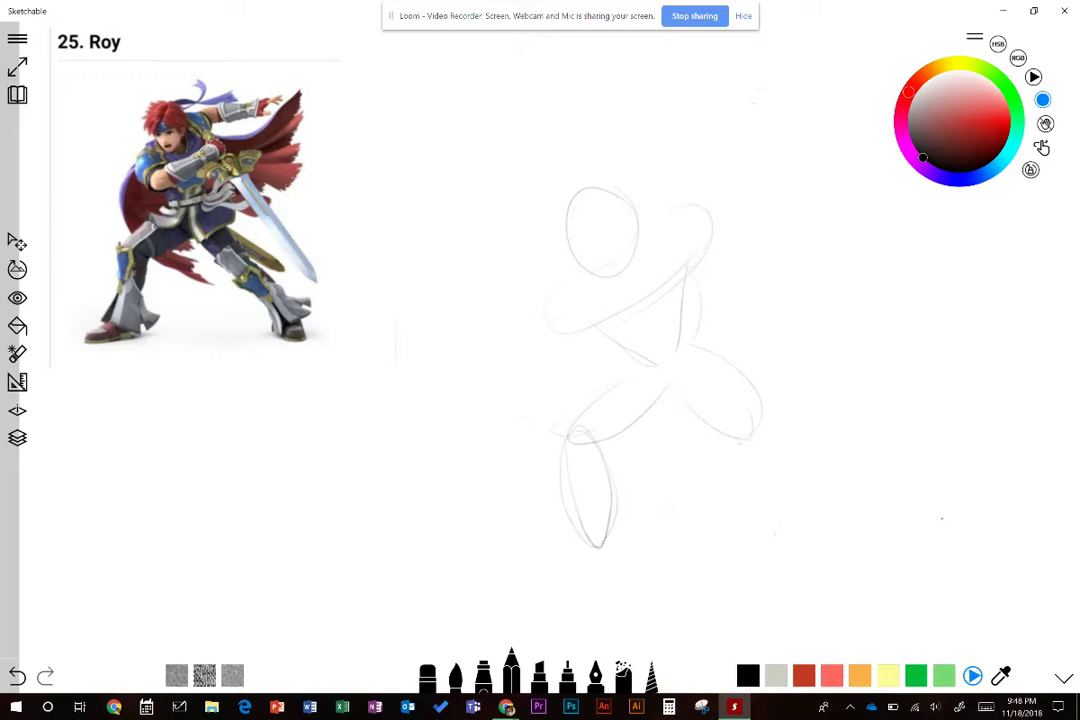
pyautogui.moveTo(735, 425)
pyautogui.mouseDown()
pyautogui.moveTo(830, 508)
pyautogui.moveTo(762, 426)
pyautogui.mouseUp()
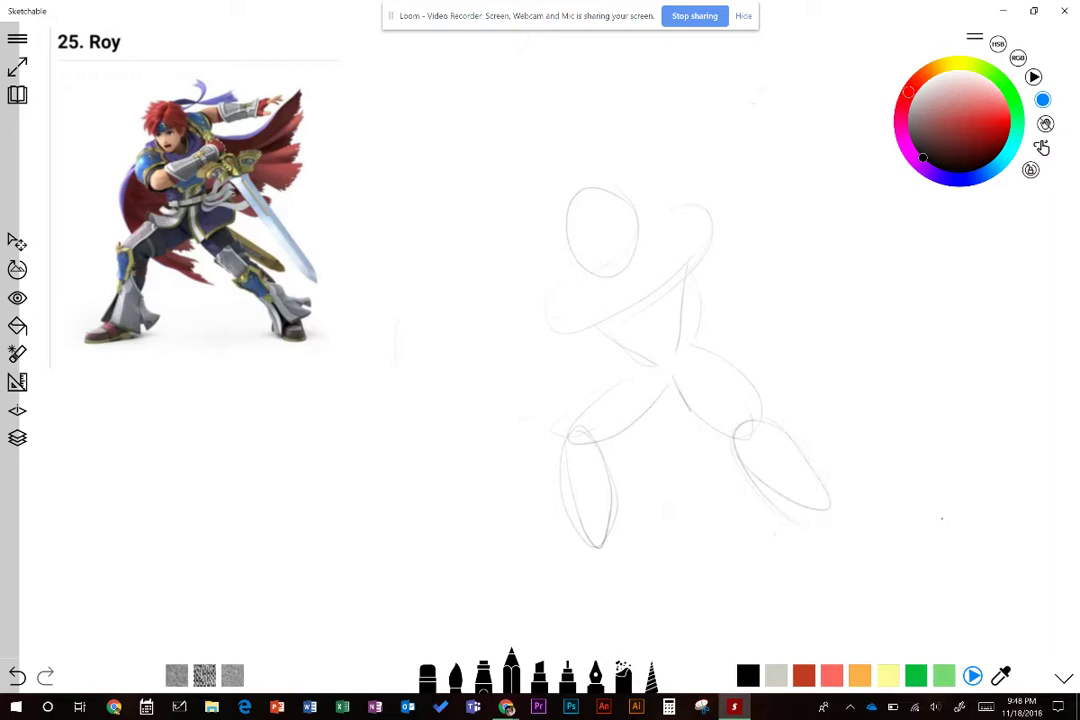
pyautogui.moveTo(672, 378); pyautogui.dragTo(735, 437)
pyautogui.moveTo(722, 375); pyautogui.dragTo(752, 428)
# Sketch both feet as rounded wedge shapes at the ends of the lower legs
pyautogui.moveTo(598, 545)
pyautogui.mouseDown()
pyautogui.moveTo(540, 557)
pyautogui.moveTo(608, 548)
pyautogui.moveTo(541, 559)
pyautogui.mouseUp()
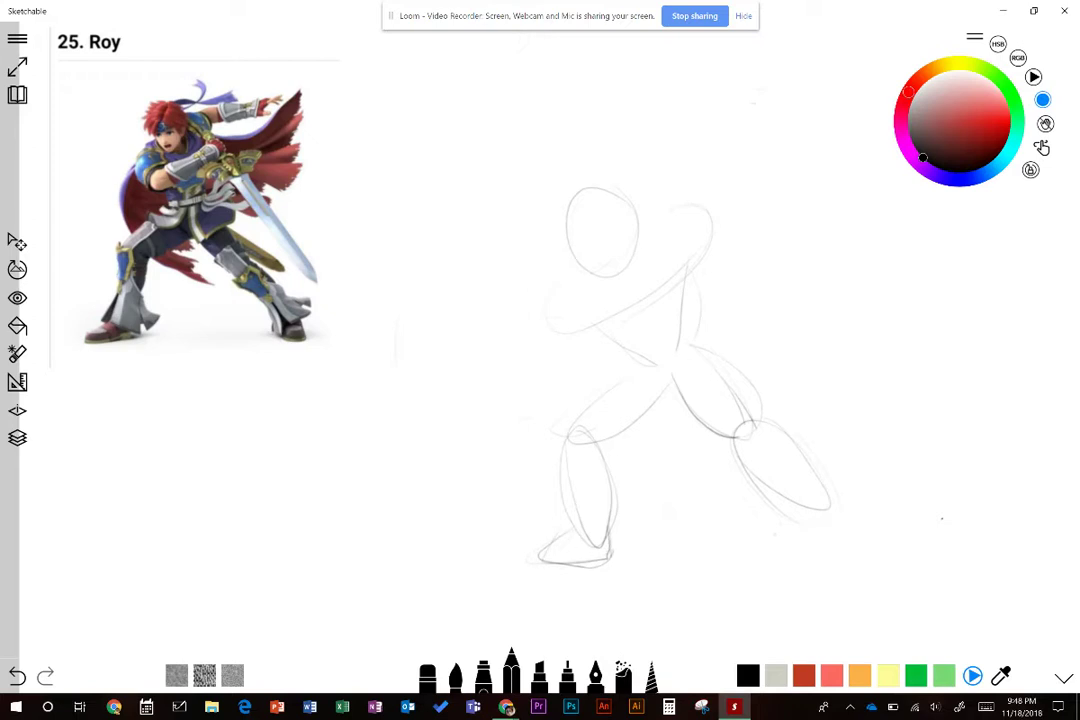
pyautogui.moveTo(810, 551)
pyautogui.mouseDown()
pyautogui.moveTo(817, 525)
pyautogui.moveTo(870, 534)
pyautogui.moveTo(865, 549)
pyautogui.mouseUp()
pyautogui.moveTo(812, 560); pyautogui.dragTo(873, 547)
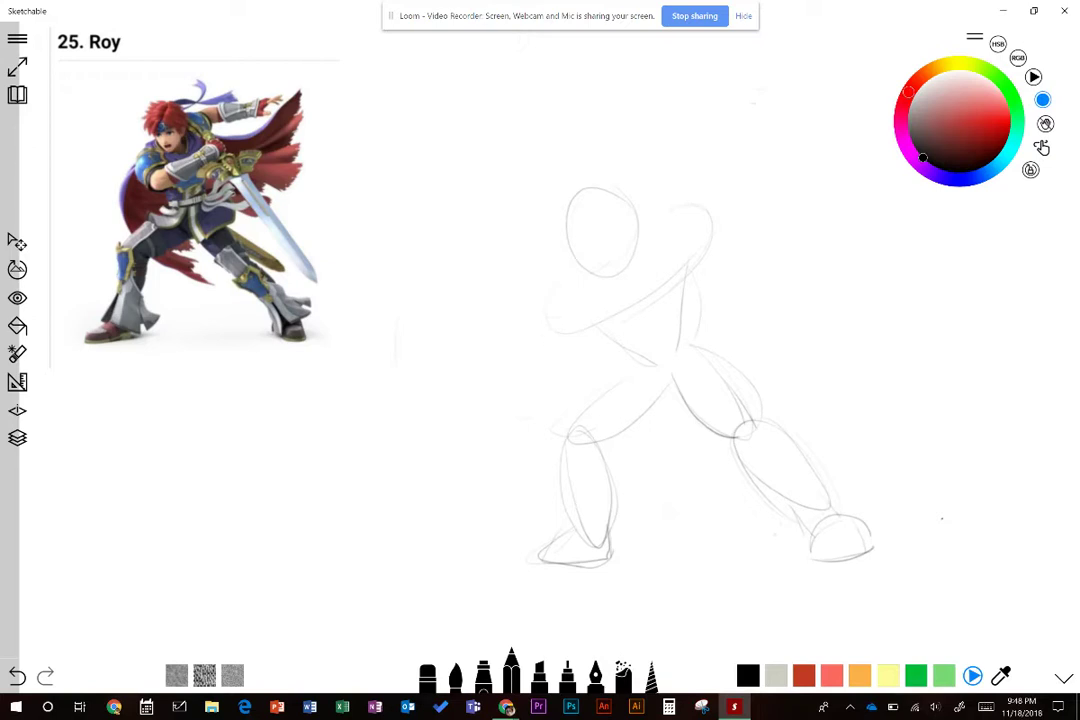
# Sketch the bent front arm and fist across the torso, and rough in the sword blade's long diagonal edges
pyautogui.moveTo(540, 333)
pyautogui.mouseDown()
pyautogui.moveTo(609, 367)
pyautogui.moveTo(588, 375)
pyautogui.moveTo(700, 310)
pyautogui.moveTo(612, 348)
pyautogui.mouseUp()
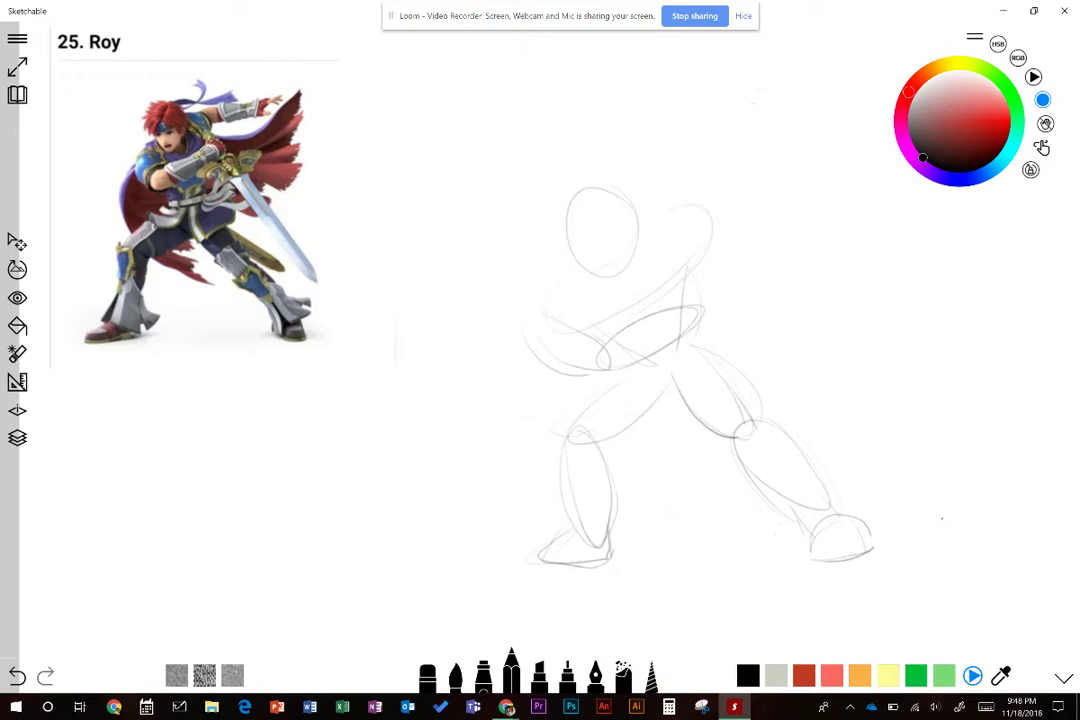
pyautogui.moveTo(690, 301); pyautogui.dragTo(672, 326)
pyautogui.moveTo(688, 282); pyautogui.dragTo(706, 296)
pyautogui.moveTo(755, 358); pyautogui.dragTo(873, 486)
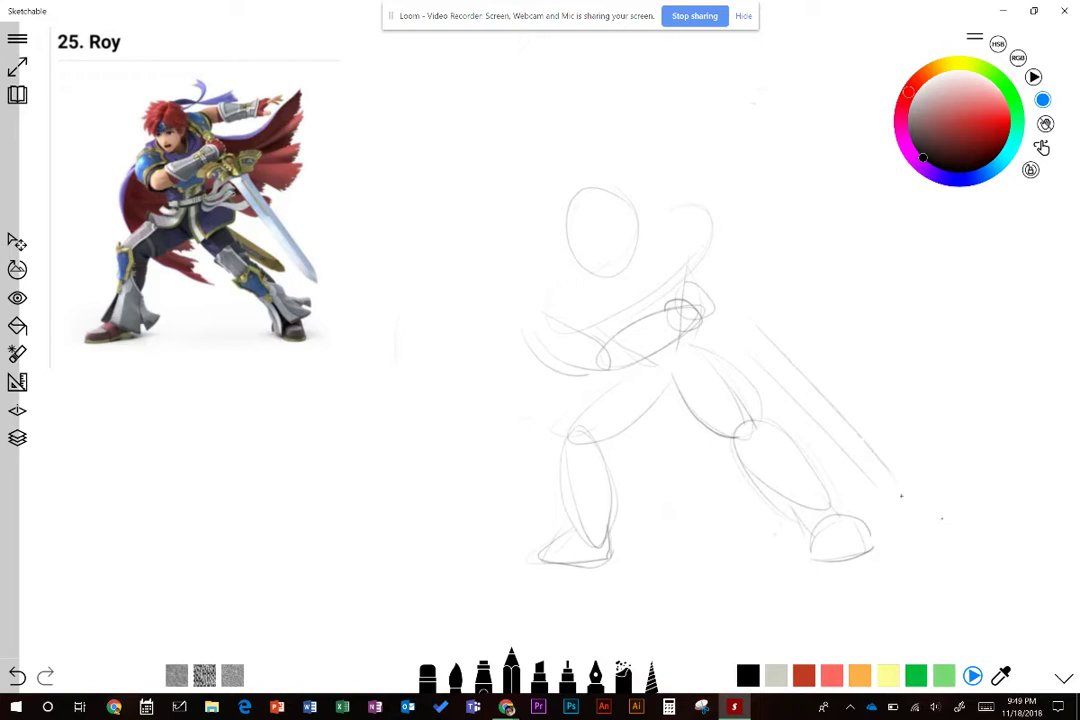
pyautogui.moveTo(757, 325); pyautogui.dragTo(922, 510)
# Sketch the outstretched rear arm with its upper arm, forearm and open hand
pyautogui.moveTo(710, 208); pyautogui.dragTo(716, 242)
pyautogui.moveTo(832, 197)
pyautogui.mouseDown()
pyautogui.moveTo(866, 195)
pyautogui.moveTo(846, 214)
pyautogui.mouseUp()
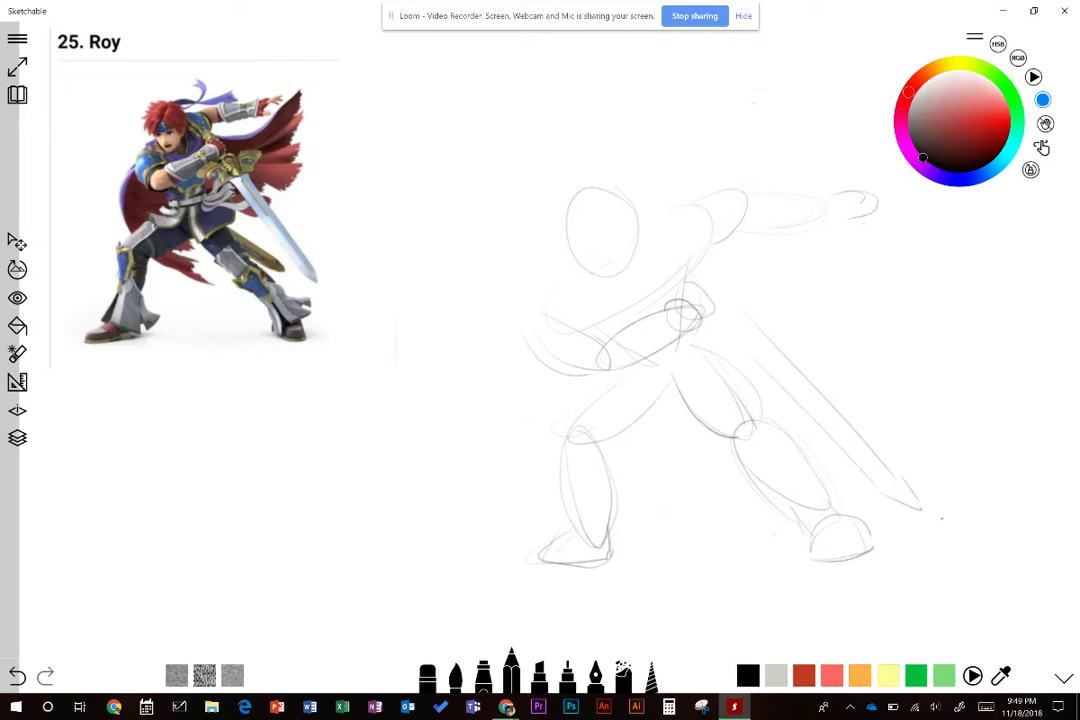
pyautogui.moveTo(851, 222); pyautogui.dragTo(819, 228)
# Draw the sword's hilt and guard beside the fist and strengthen the blade's edges down to the pointed tip
pyautogui.moveTo(694, 286); pyautogui.dragTo(737, 302)
pyautogui.moveTo(731, 322)
pyautogui.mouseDown()
pyautogui.moveTo(756, 340)
pyautogui.moveTo(742, 308)
pyautogui.moveTo(756, 338)
pyautogui.moveTo(781, 308)
pyautogui.moveTo(757, 347)
pyautogui.mouseUp()
pyautogui.moveTo(768, 322); pyautogui.dragTo(781, 299)
pyautogui.moveTo(716, 312)
pyautogui.mouseDown()
pyautogui.moveTo(704, 340)
pyautogui.moveTo(762, 345)
pyautogui.moveTo(843, 456)
pyautogui.mouseUp()
pyautogui.moveTo(773, 375)
pyautogui.mouseDown()
pyautogui.moveTo(888, 500)
pyautogui.moveTo(938, 518)
pyautogui.mouseUp()
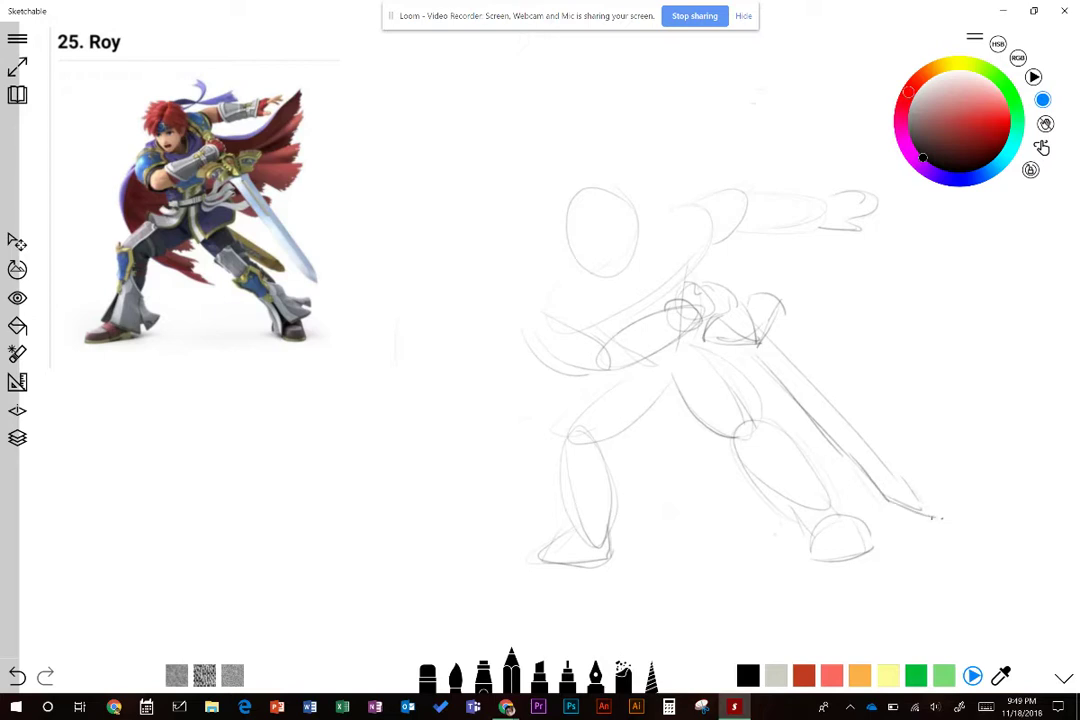
pyautogui.moveTo(813, 381)
pyautogui.mouseDown()
pyautogui.moveTo(890, 473)
pyautogui.moveTo(879, 447)
pyautogui.mouseUp()
# Sketch the cape hanging behind the front shoulder and its tattered lower edge between the legs
pyautogui.moveTo(514, 355); pyautogui.dragTo(553, 484)
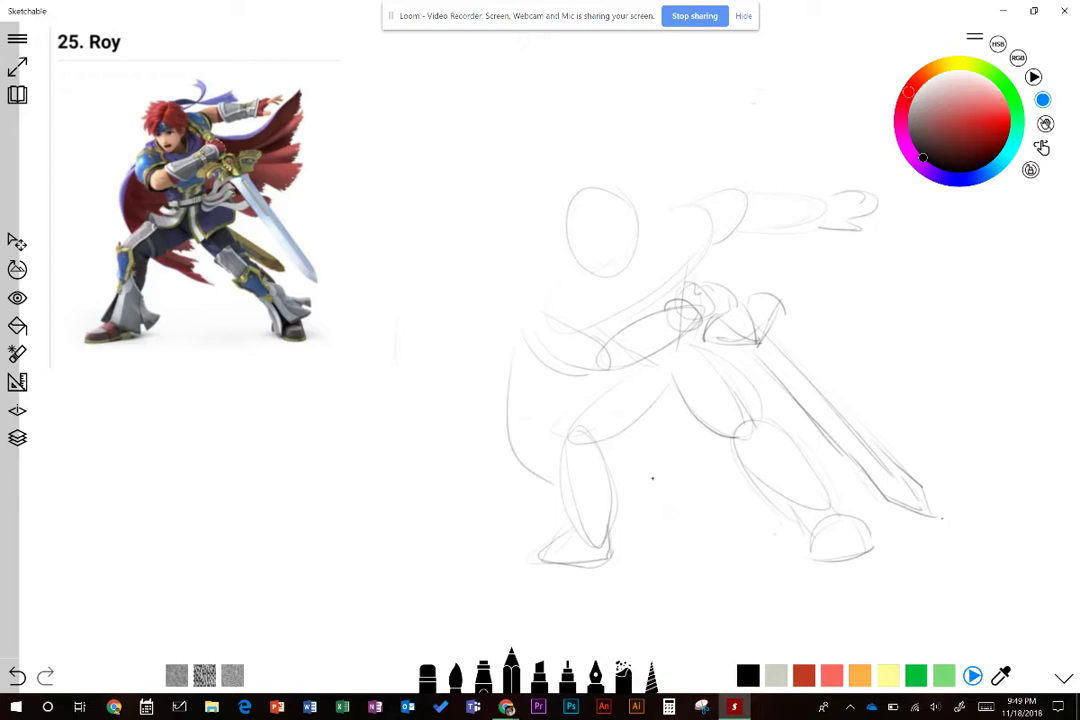
pyautogui.moveTo(515, 334); pyautogui.dragTo(522, 447)
pyautogui.moveTo(648, 443); pyautogui.dragTo(681, 500)
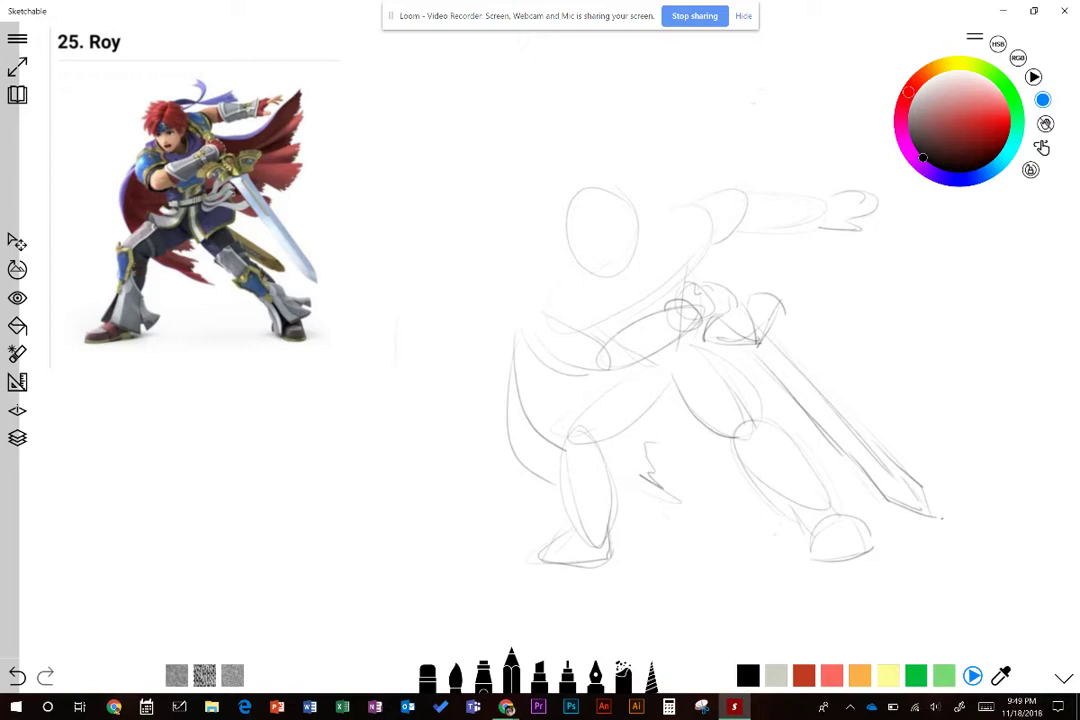
pyautogui.moveTo(661, 405); pyautogui.dragTo(655, 424)
pyautogui.moveTo(626, 469); pyautogui.dragTo(648, 483)
# Sketch the cape billowing beneath the outstretched arm, with jagged torn edges behind the sword
pyautogui.moveTo(784, 270); pyautogui.dragTo(911, 237)
pyautogui.moveTo(776, 271); pyautogui.dragTo(933, 223)
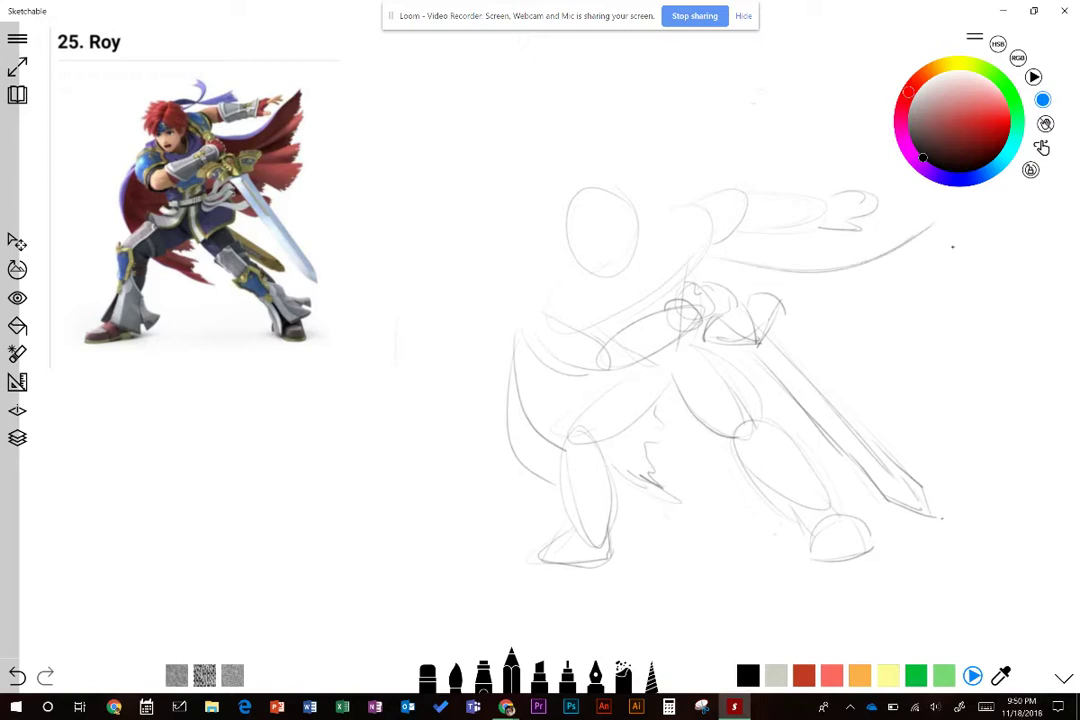
pyautogui.moveTo(917, 273)
pyautogui.mouseDown()
pyautogui.moveTo(880, 302)
pyautogui.moveTo(886, 334)
pyautogui.moveTo(818, 365)
pyautogui.moveTo(843, 396)
pyautogui.mouseUp()
pyautogui.click(855, 409)
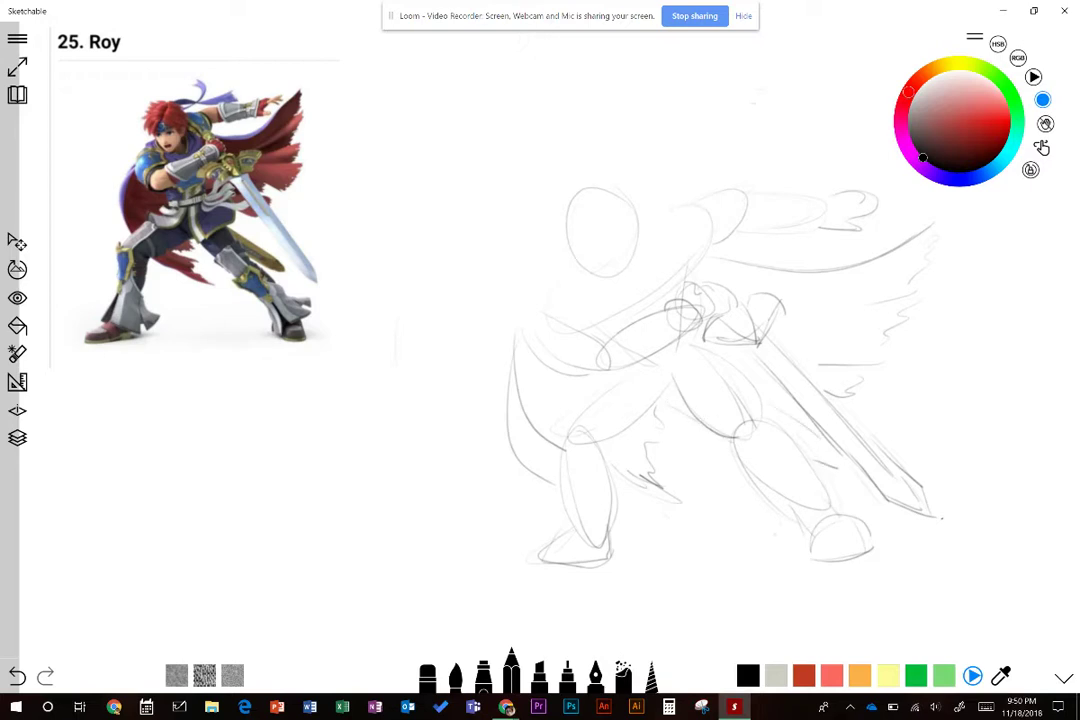
pyautogui.moveTo(814, 461); pyautogui.dragTo(838, 468)
# Outline the tops of both shoulders and draw the headband across the forehead
pyautogui.moveTo(552, 284); pyautogui.dragTo(536, 314)
pyautogui.moveTo(641, 221); pyautogui.dragTo(683, 211)
pyautogui.moveTo(575, 229); pyautogui.dragTo(622, 222)
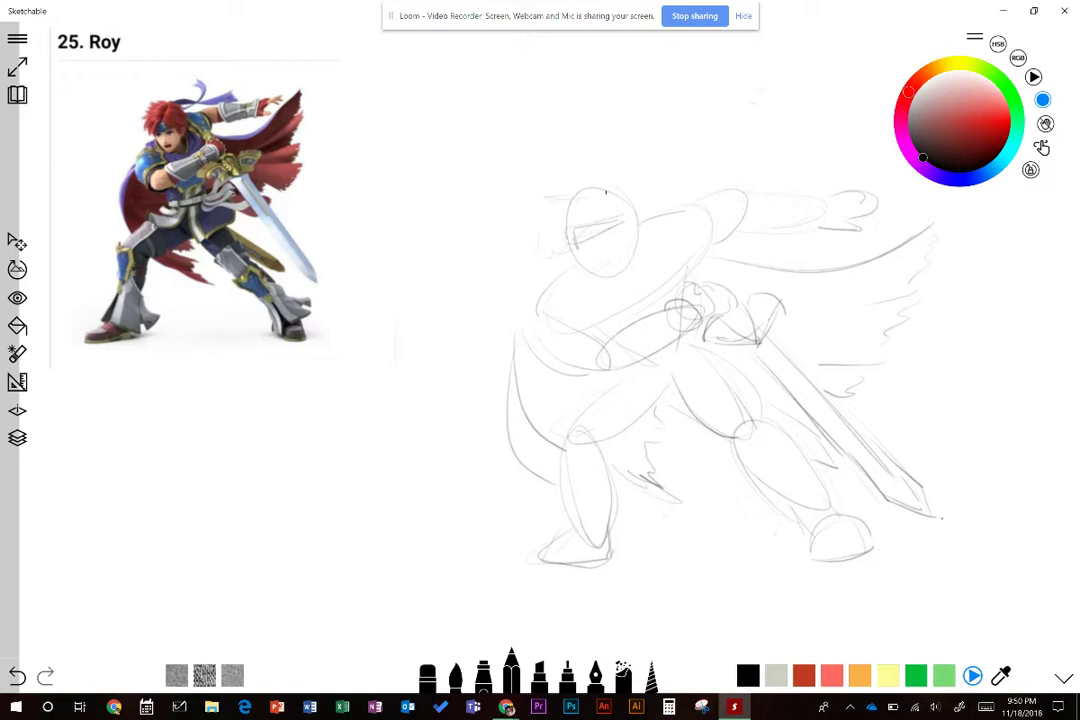
# Draw spiky hair around the head and define the sides of the face and the jaw
pyautogui.moveTo(578, 190); pyautogui.dragTo(656, 212)
pyautogui.moveTo(542, 200)
pyautogui.mouseDown()
pyautogui.moveTo(572, 188)
pyautogui.moveTo(563, 203)
pyautogui.mouseUp()
pyautogui.moveTo(543, 252); pyautogui.dragTo(560, 244)
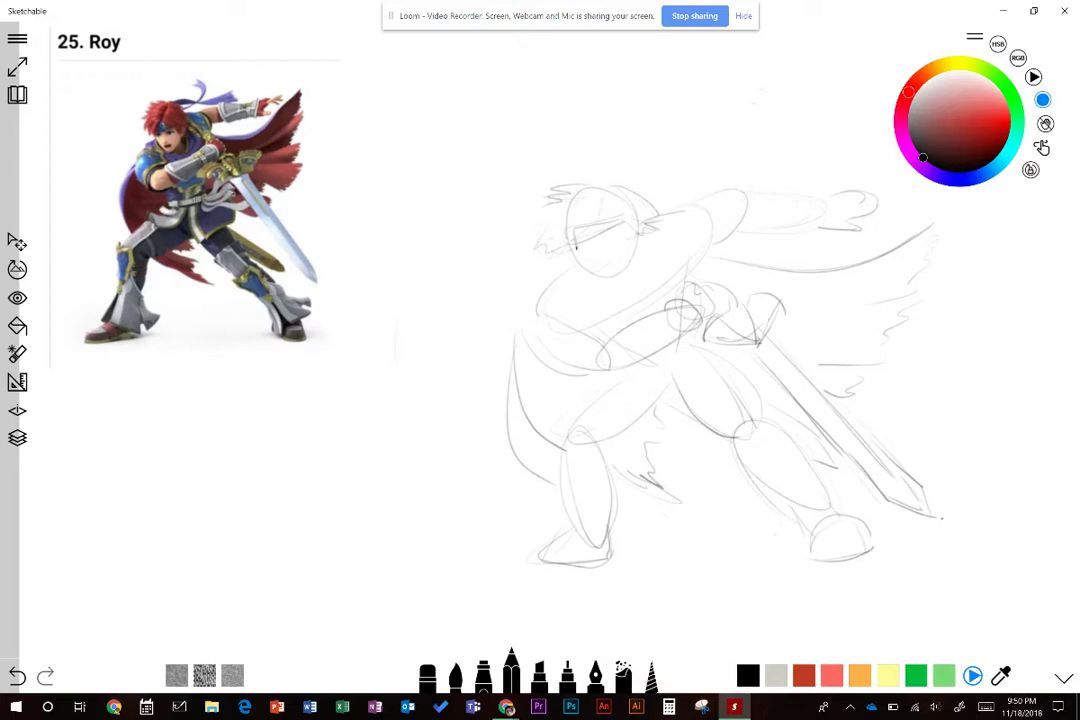
pyautogui.moveTo(577, 247); pyautogui.dragTo(582, 265)
pyautogui.moveTo(640, 229); pyautogui.dragTo(635, 260)
# Outline the gauntlet on the outstretched forearm from the elbow to the wrist
pyautogui.moveTo(753, 202); pyautogui.dragTo(750, 229)
pyautogui.moveTo(815, 196); pyautogui.dragTo(757, 187)
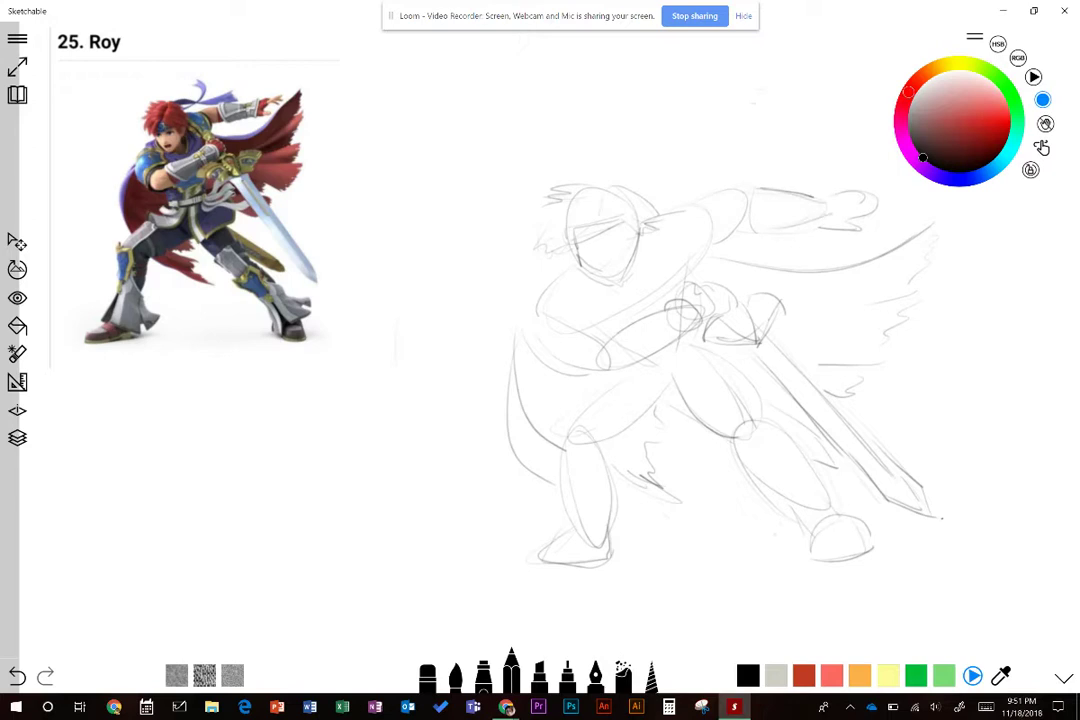
pyautogui.moveTo(840, 196); pyautogui.dragTo(828, 228)
# Draw the headband's two ribbon tails streaming upward from the back of the head
pyautogui.moveTo(680, 168); pyautogui.dragTo(755, 136)
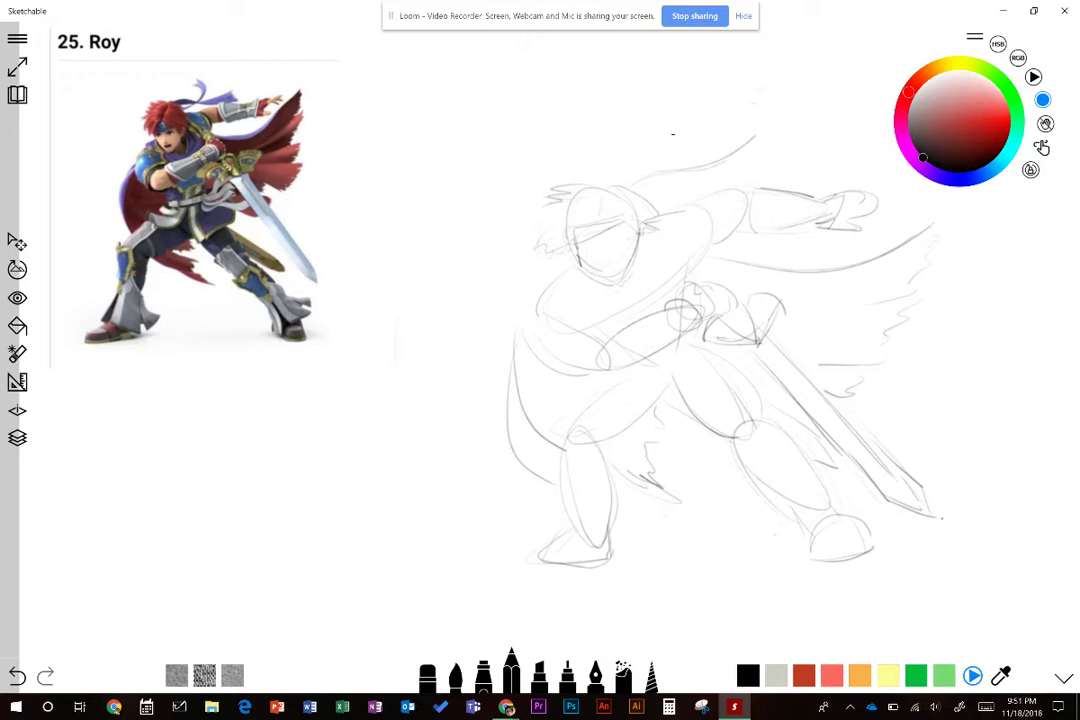
pyautogui.moveTo(662, 181); pyautogui.dragTo(758, 134)
pyautogui.moveTo(661, 130); pyautogui.dragTo(665, 198)
pyautogui.moveTo(676, 127); pyautogui.dragTo(646, 205)
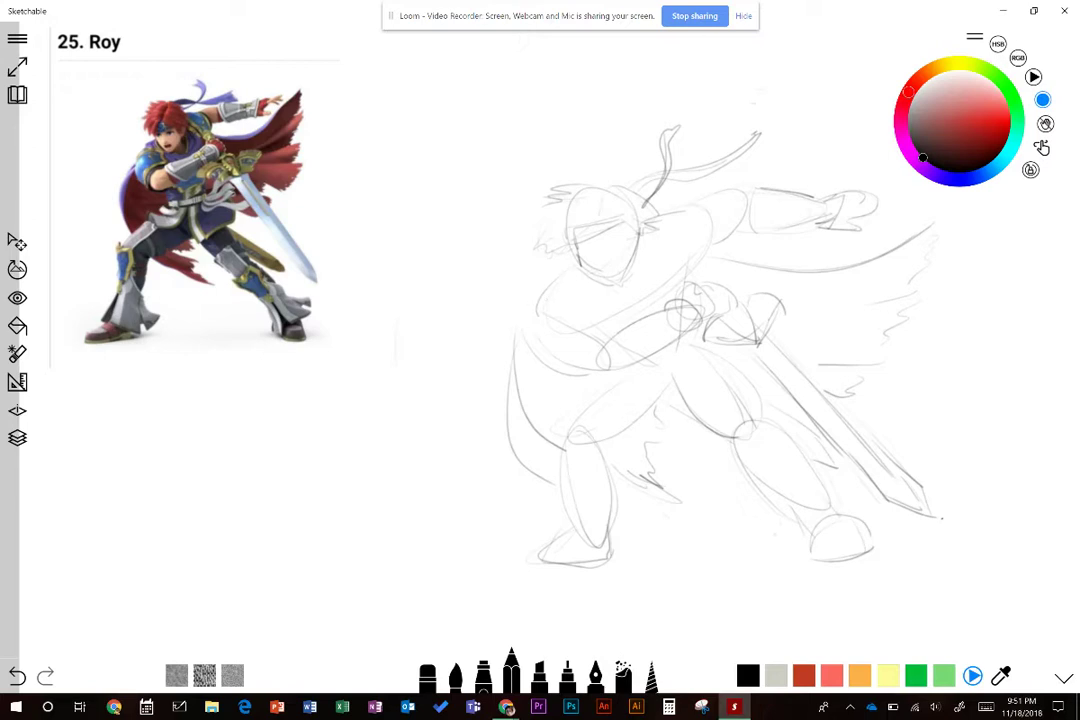
# Outline the armor on the front and rear shoulders
pyautogui.moveTo(553, 293); pyautogui.dragTo(529, 346)
pyautogui.moveTo(535, 346); pyautogui.dragTo(567, 339)
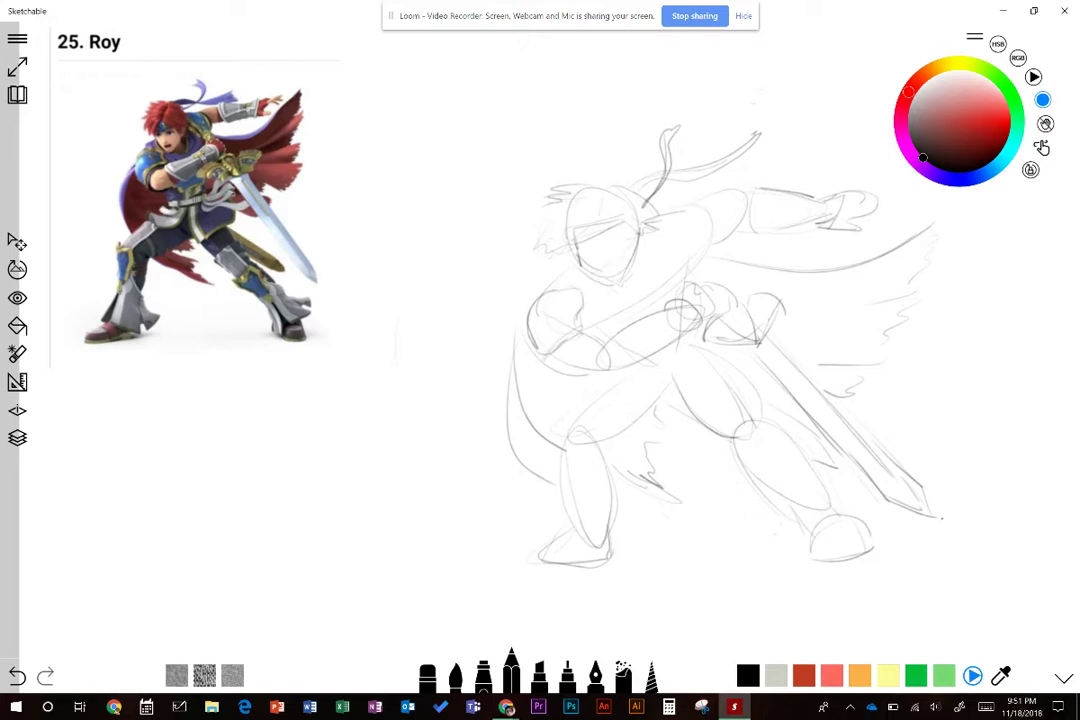
pyautogui.moveTo(667, 211)
pyautogui.mouseDown()
pyautogui.moveTo(697, 203)
pyautogui.moveTo(708, 255)
pyautogui.mouseUp()
# Draw the belt across the waist and the tunic's flaps over both thighs
pyautogui.moveTo(630, 369); pyautogui.dragTo(642, 366)
pyautogui.moveTo(664, 376)
pyautogui.mouseDown()
pyautogui.moveTo(712, 415)
pyautogui.moveTo(694, 431)
pyautogui.moveTo(749, 371)
pyautogui.moveTo(723, 345)
pyautogui.moveTo(746, 386)
pyautogui.mouseUp()
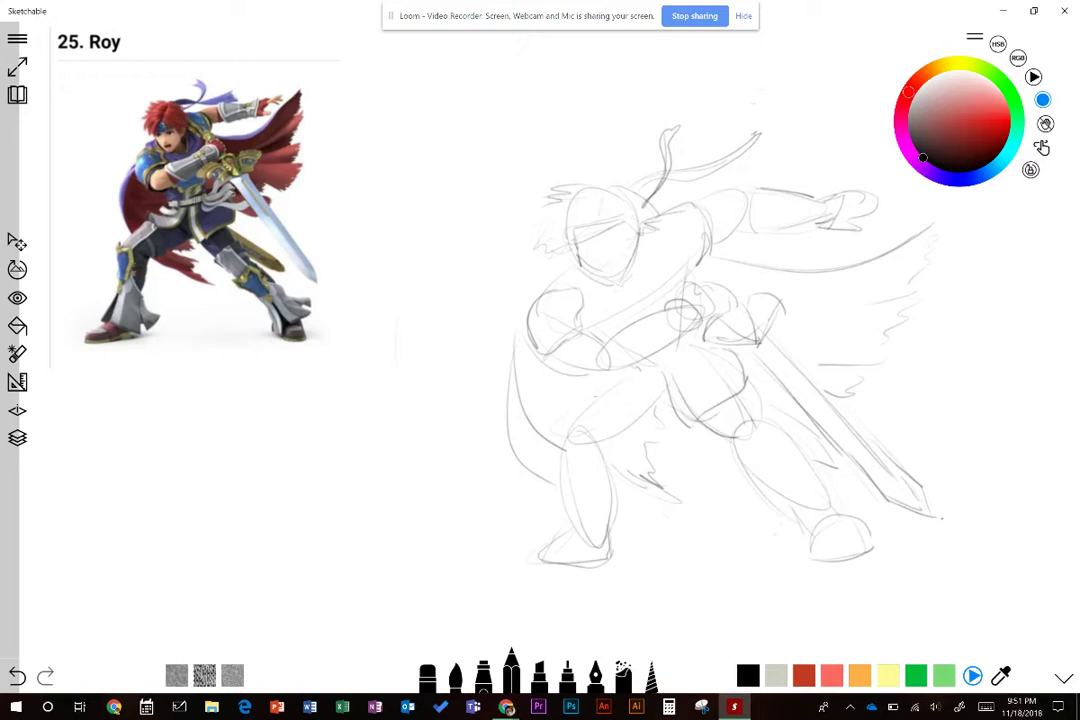
pyautogui.moveTo(638, 370)
pyautogui.mouseDown()
pyautogui.moveTo(590, 392)
pyautogui.moveTo(621, 418)
pyautogui.moveTo(668, 385)
pyautogui.mouseUp()
pyautogui.moveTo(642, 369); pyautogui.dragTo(716, 350)
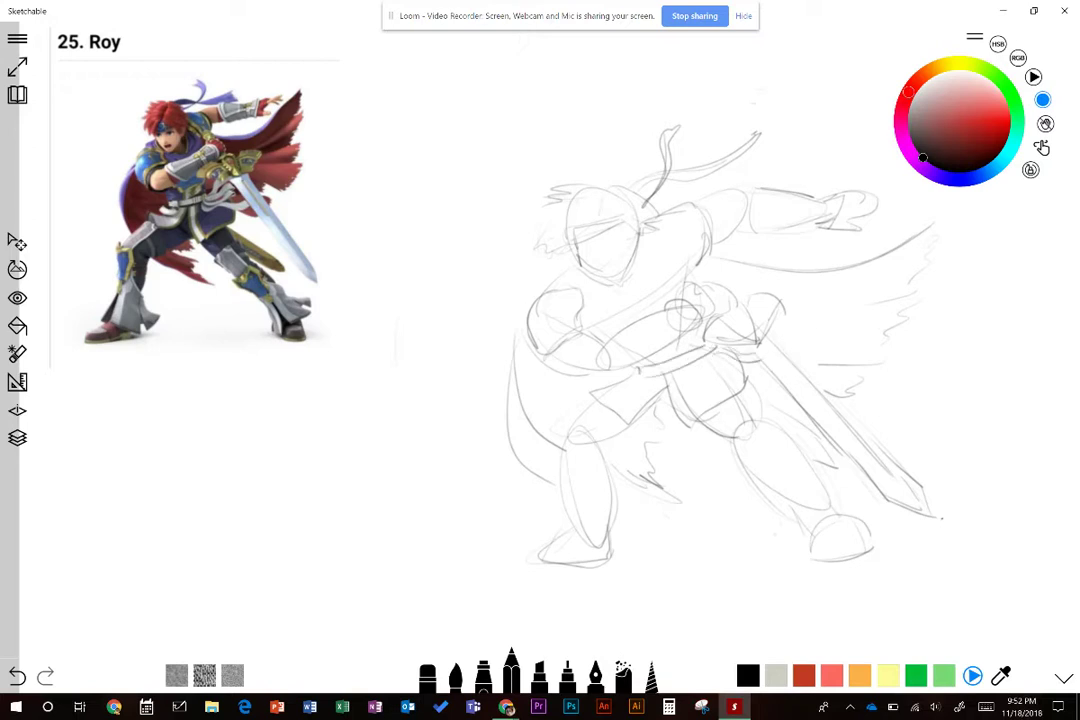
# Add the pointed ends to the sword's guard and an inner fold line to the hanging cape
pyautogui.moveTo(785, 349)
pyautogui.mouseDown()
pyautogui.moveTo(797, 343)
pyautogui.moveTo(786, 354)
pyautogui.mouseUp()
pyautogui.moveTo(754, 294); pyautogui.dragTo(770, 285)
pyautogui.moveTo(517, 384); pyautogui.dragTo(543, 442)
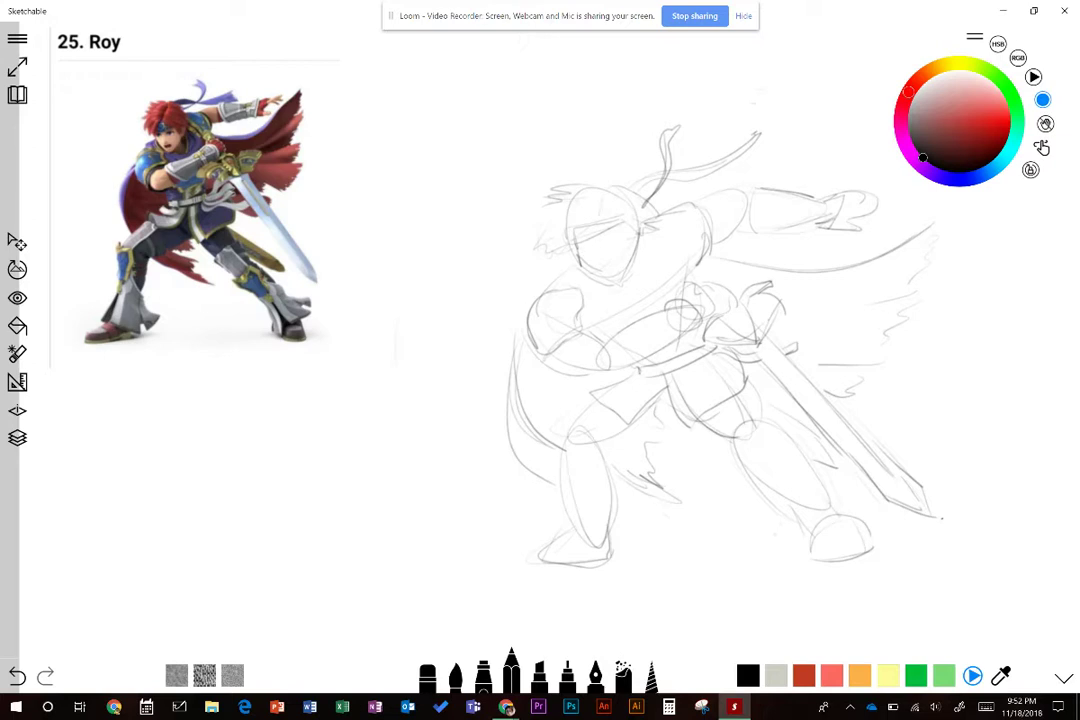
# Draw the facial features, with eyes below the headband, a nose and an open mouth
pyautogui.moveTo(601, 240); pyautogui.dragTo(618, 236)
pyautogui.moveTo(607, 239); pyautogui.dragTo(609, 240)
pyautogui.moveTo(602, 268); pyautogui.dragTo(620, 273)
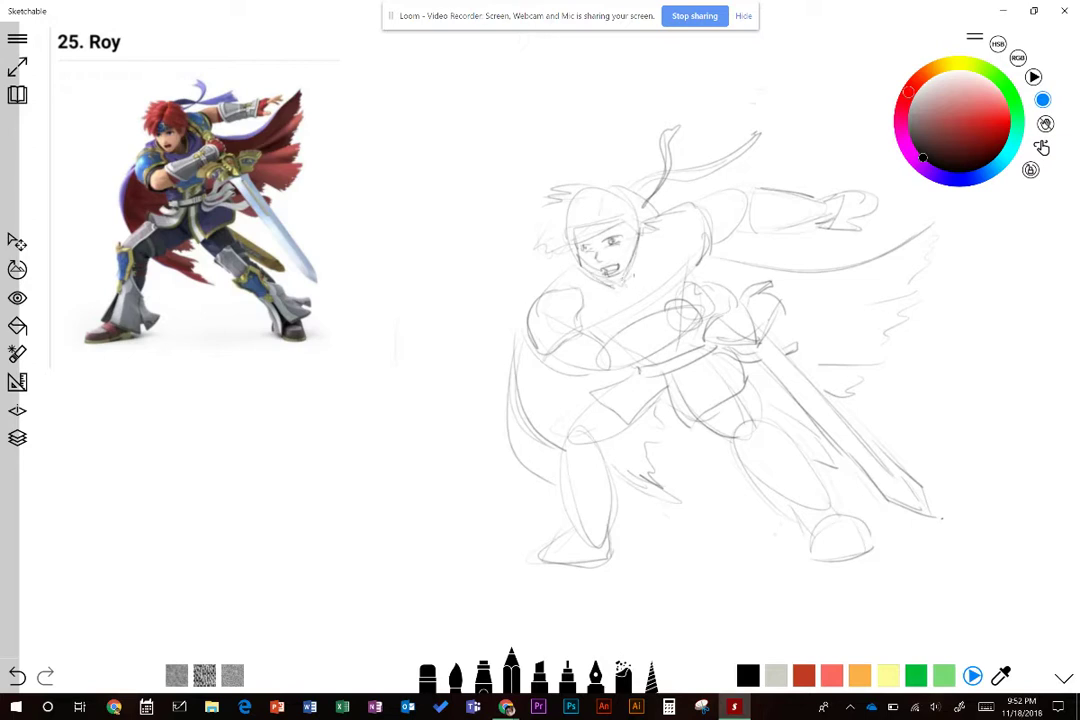
# Draw the neck and collar lines and refine the outlines of both shoulders and the rear upper arm
pyautogui.moveTo(650, 241)
pyautogui.mouseDown()
pyautogui.moveTo(646, 273)
pyautogui.moveTo(623, 296)
pyautogui.mouseUp()
pyautogui.moveTo(553, 293); pyautogui.dragTo(577, 285)
pyautogui.moveTo(656, 214)
pyautogui.mouseDown()
pyautogui.moveTo(700, 224)
pyautogui.moveTo(746, 198)
pyautogui.moveTo(718, 250)
pyautogui.mouseUp()
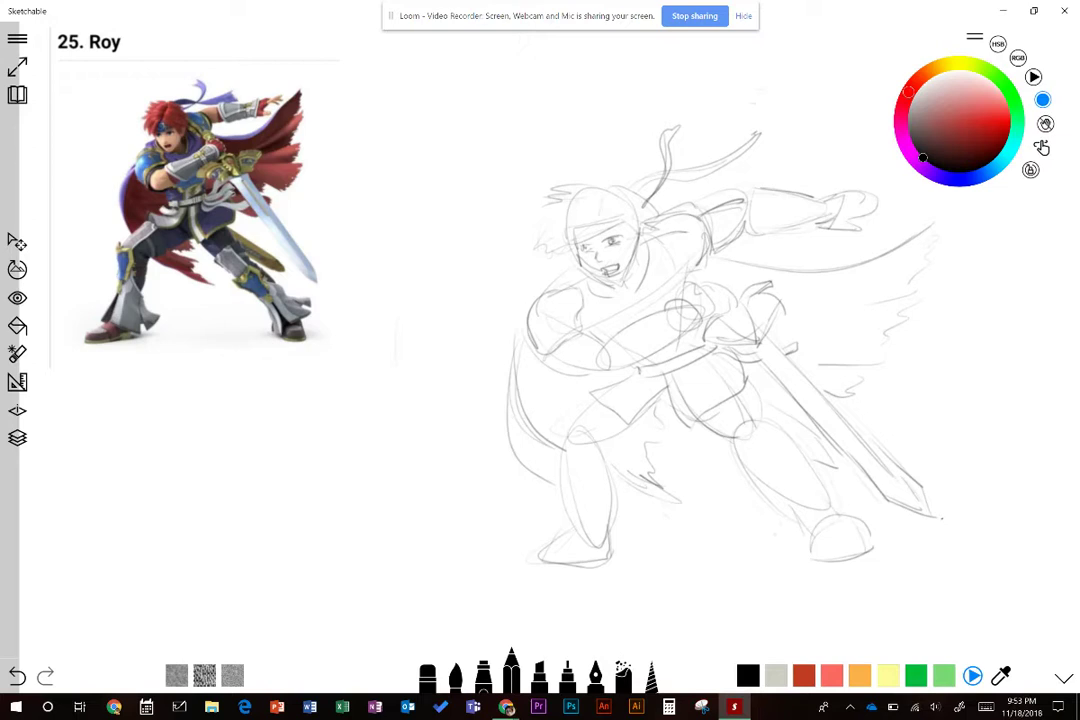
# Draw the knee guard, greave and flared lower armor plates on the front leg
pyautogui.moveTo(577, 410); pyautogui.dragTo(569, 433)
pyautogui.moveTo(562, 442)
pyautogui.mouseDown()
pyautogui.moveTo(555, 489)
pyautogui.moveTo(573, 525)
pyautogui.mouseUp()
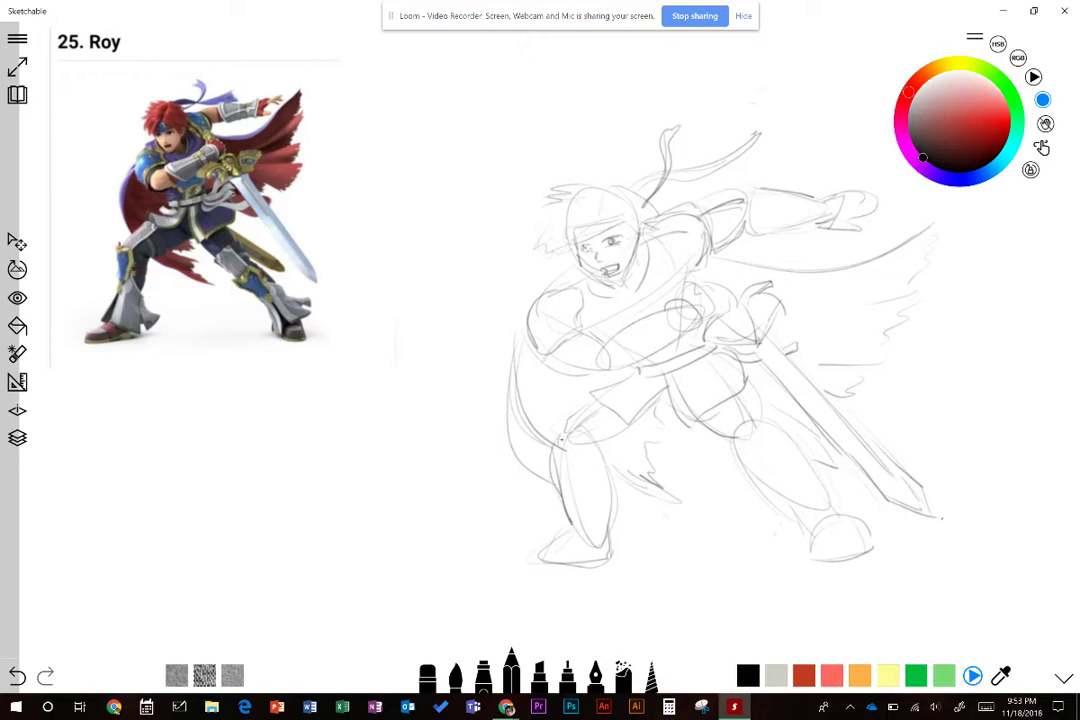
pyautogui.moveTo(560, 443)
pyautogui.mouseDown()
pyautogui.moveTo(587, 481)
pyautogui.moveTo(558, 530)
pyautogui.moveTo(571, 527)
pyautogui.mouseUp()
pyautogui.moveTo(497, 405); pyautogui.dragTo(516, 445)
pyautogui.moveTo(610, 519)
pyautogui.mouseDown()
pyautogui.moveTo(621, 531)
pyautogui.moveTo(615, 547)
pyautogui.moveTo(605, 515)
pyautogui.moveTo(596, 546)
pyautogui.moveTo(576, 532)
pyautogui.mouseUp()
pyautogui.moveTo(585, 477)
pyautogui.mouseDown()
pyautogui.moveTo(575, 530)
pyautogui.moveTo(571, 519)
pyautogui.mouseUp()
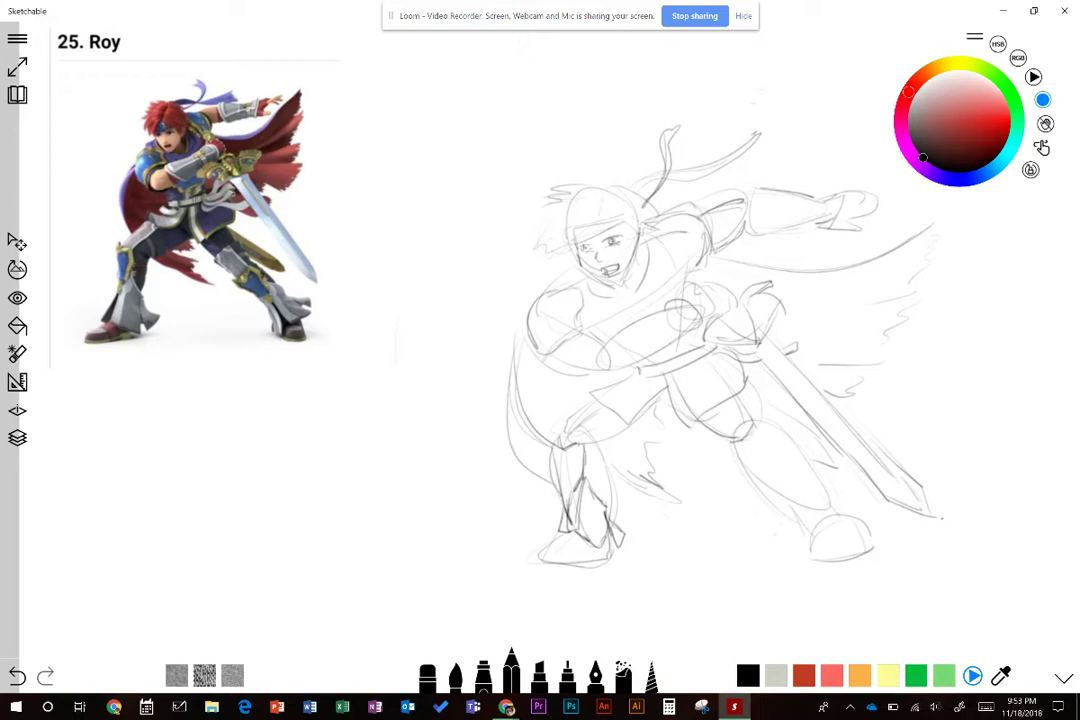
# Draw the knee guard and jagged greave on the rear leg and refine the thigh above it
pyautogui.moveTo(753, 423)
pyautogui.mouseDown()
pyautogui.moveTo(742, 440)
pyautogui.moveTo(766, 489)
pyautogui.moveTo(801, 511)
pyautogui.moveTo(790, 484)
pyautogui.mouseUp()
pyautogui.moveTo(674, 386); pyautogui.dragTo(660, 372)
pyautogui.moveTo(782, 421); pyautogui.dragTo(761, 435)
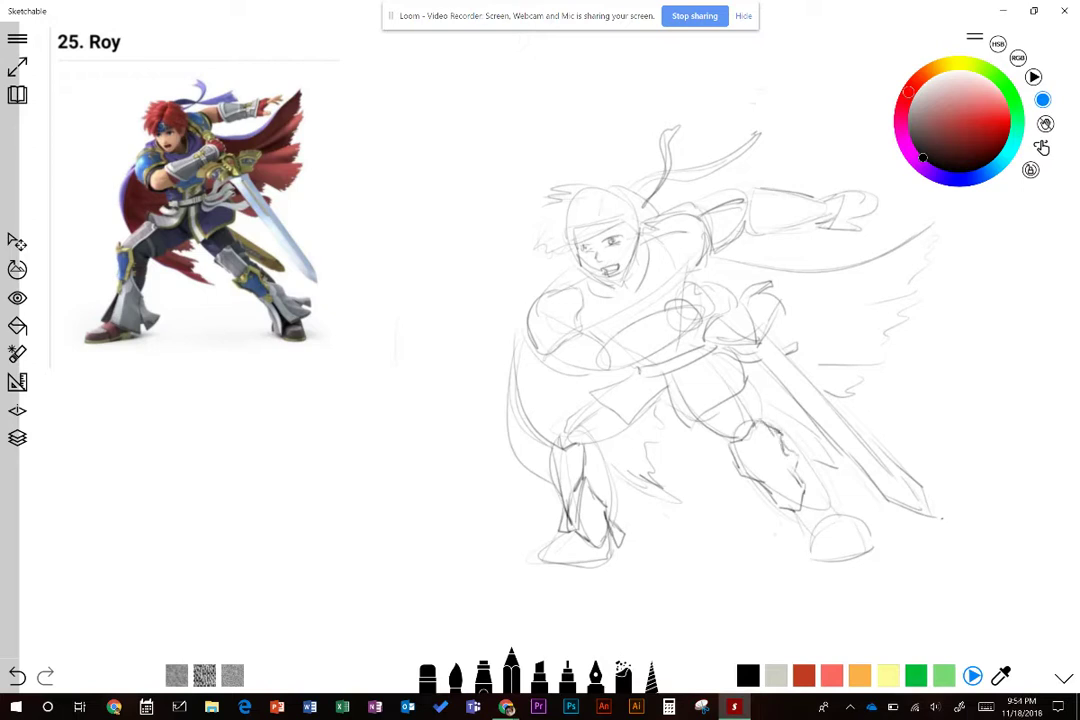
pyautogui.moveTo(778, 438); pyautogui.dragTo(788, 457)
pyautogui.moveTo(762, 397); pyautogui.dragTo(742, 418)
pyautogui.moveTo(705, 380); pyautogui.dragTo(676, 423)
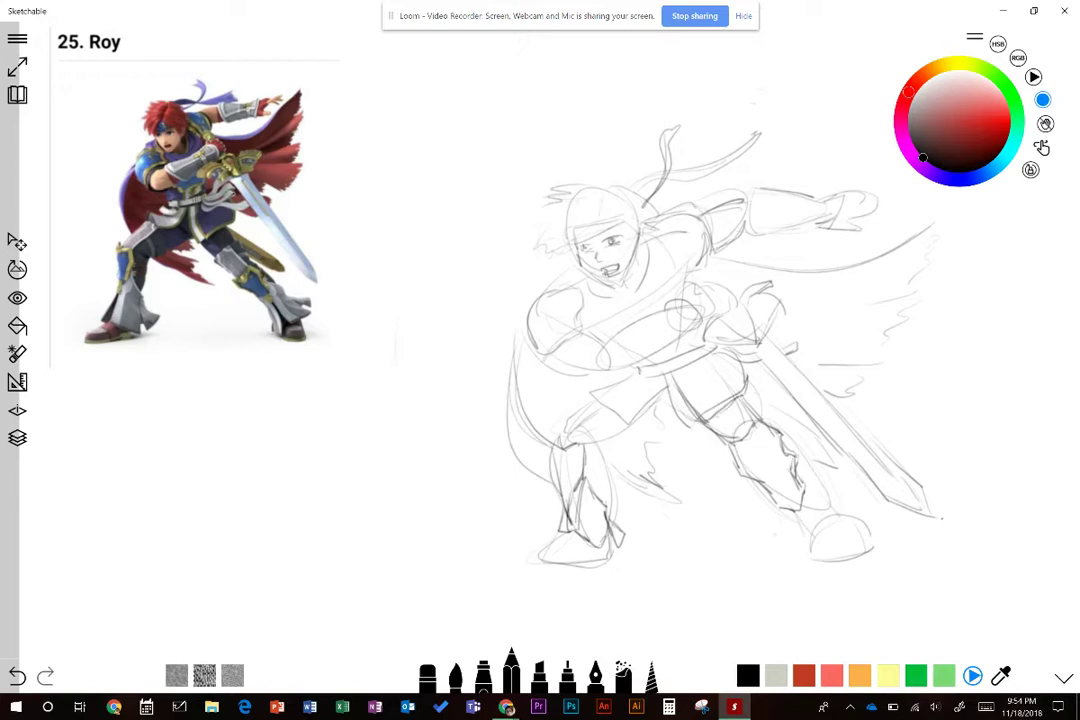
# Darken the tunic's flaps over both thighs, add hem lines and touch up the front shoulder's edge
pyautogui.moveTo(739, 356); pyautogui.dragTo(756, 381)
pyautogui.moveTo(678, 382); pyautogui.dragTo(708, 416)
pyautogui.moveTo(528, 324); pyautogui.dragTo(543, 357)
pyautogui.moveTo(662, 386)
pyautogui.mouseDown()
pyautogui.moveTo(621, 423)
pyautogui.moveTo(627, 376)
pyautogui.moveTo(640, 371)
pyautogui.mouseUp()
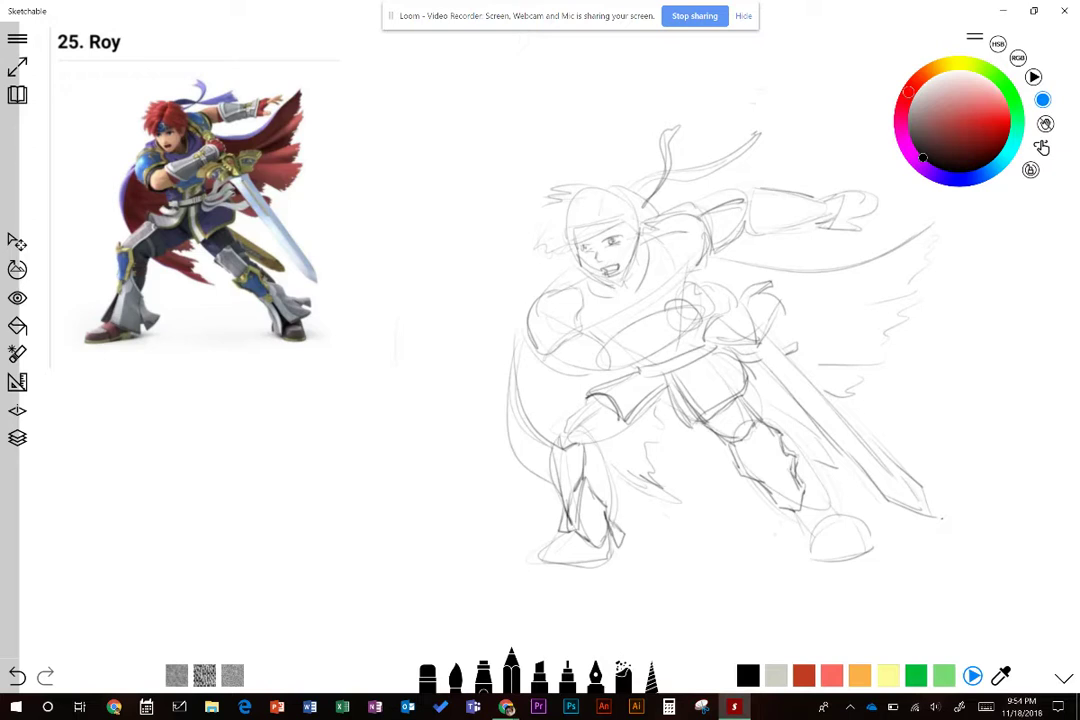
# Add the collar folds below the chin and along the neck
pyautogui.moveTo(603, 290); pyautogui.dragTo(635, 298)
pyautogui.moveTo(642, 246); pyautogui.dragTo(634, 301)
# Outline the bent forearm's gauntlet and the fingers gripping the hilt, and darken the hanging cape's outer edge
pyautogui.moveTo(602, 343); pyautogui.dragTo(686, 308)
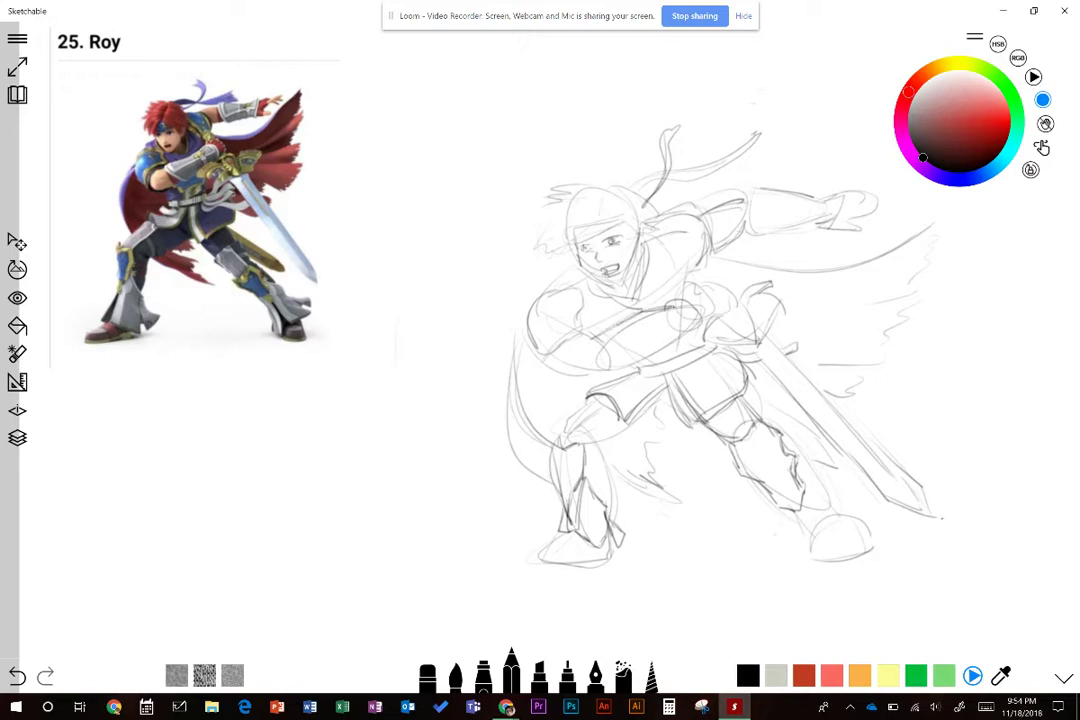
pyautogui.moveTo(602, 352)
pyautogui.mouseDown()
pyautogui.moveTo(628, 365)
pyautogui.moveTo(686, 342)
pyautogui.mouseUp()
pyautogui.moveTo(666, 314)
pyautogui.mouseDown()
pyautogui.moveTo(682, 338)
pyautogui.moveTo(677, 317)
pyautogui.mouseUp()
pyautogui.moveTo(555, 278); pyautogui.dragTo(571, 268)
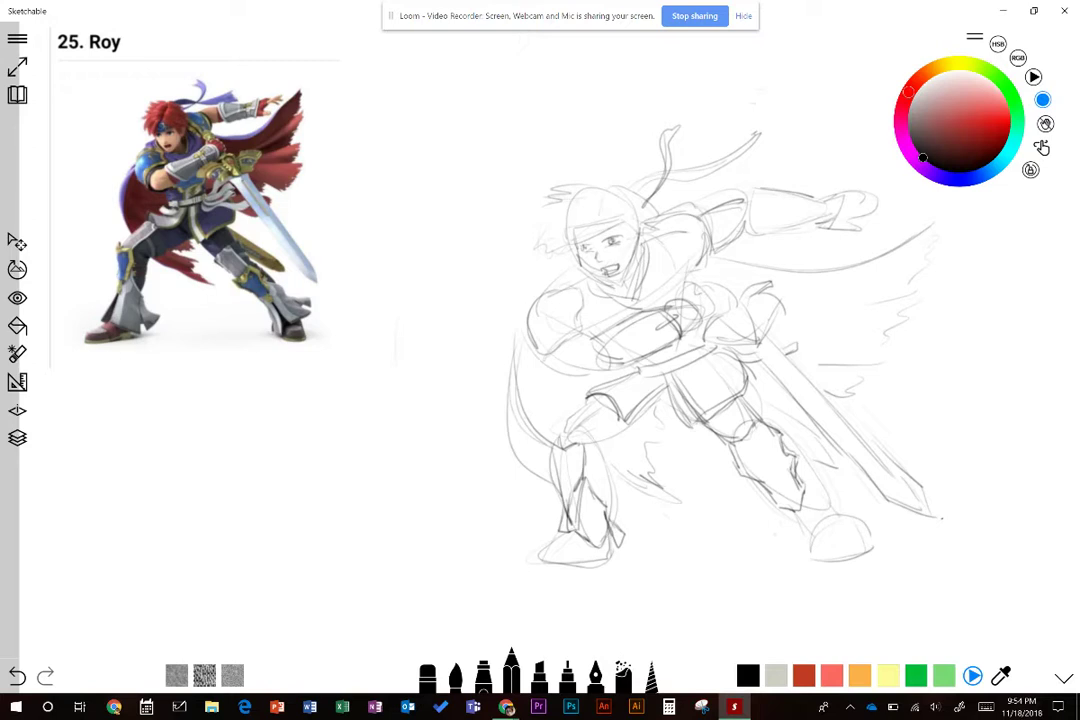
pyautogui.moveTo(711, 290)
pyautogui.mouseDown()
pyautogui.moveTo(715, 320)
pyautogui.moveTo(711, 288)
pyautogui.moveTo(721, 311)
pyautogui.mouseUp()
pyautogui.moveTo(529, 341); pyautogui.dragTo(519, 426)
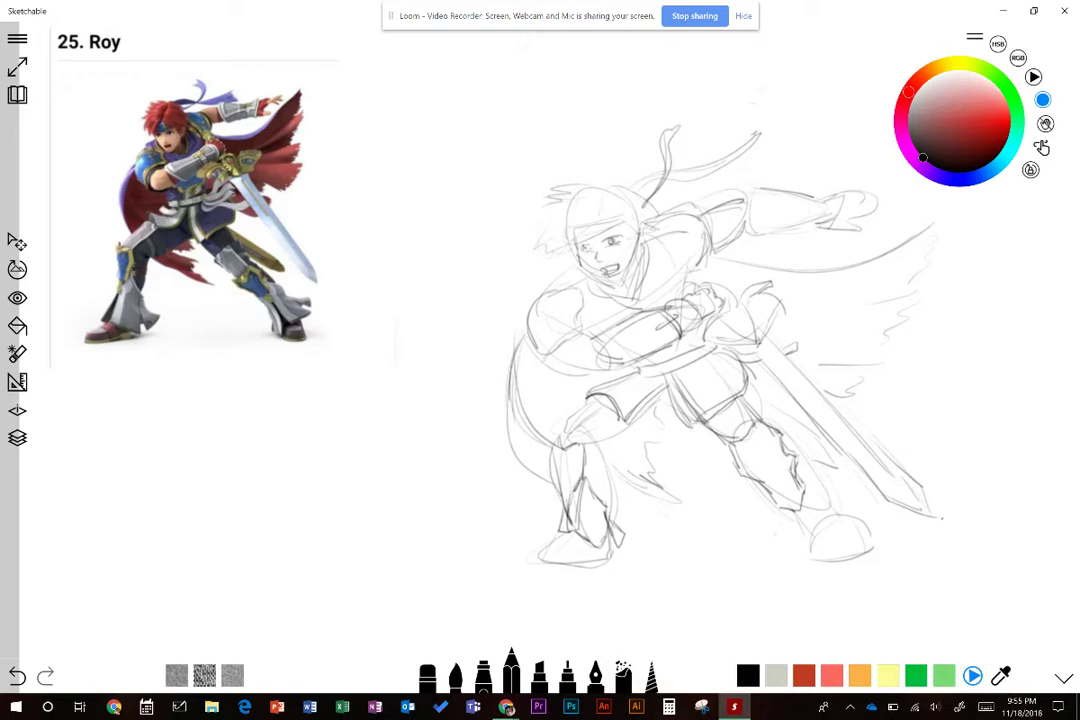
# Draw the tattered edges of the cape flying behind the sword and of the strip hanging between the legs
pyautogui.moveTo(707, 262)
pyautogui.mouseDown()
pyautogui.moveTo(864, 257)
pyautogui.moveTo(925, 226)
pyautogui.moveTo(909, 292)
pyautogui.moveTo(918, 299)
pyautogui.moveTo(888, 338)
pyautogui.moveTo(888, 362)
pyautogui.moveTo(831, 369)
pyautogui.mouseUp()
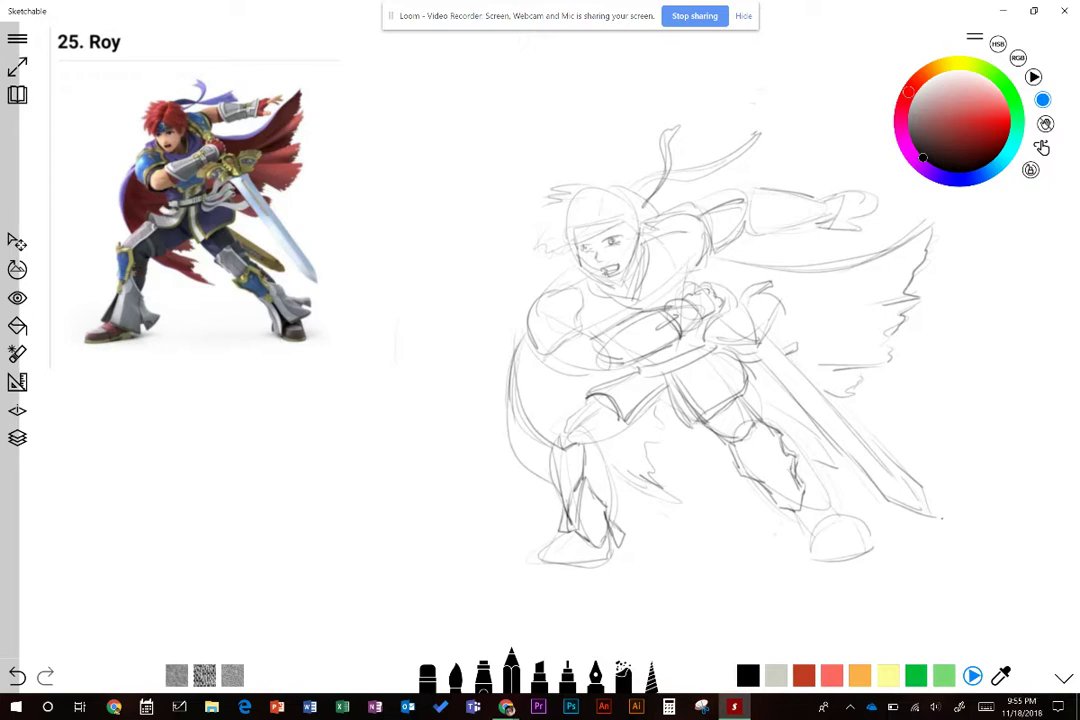
pyautogui.moveTo(613, 481)
pyautogui.mouseDown()
pyautogui.moveTo(668, 503)
pyautogui.moveTo(650, 475)
pyautogui.moveTo(680, 412)
pyautogui.mouseUp()
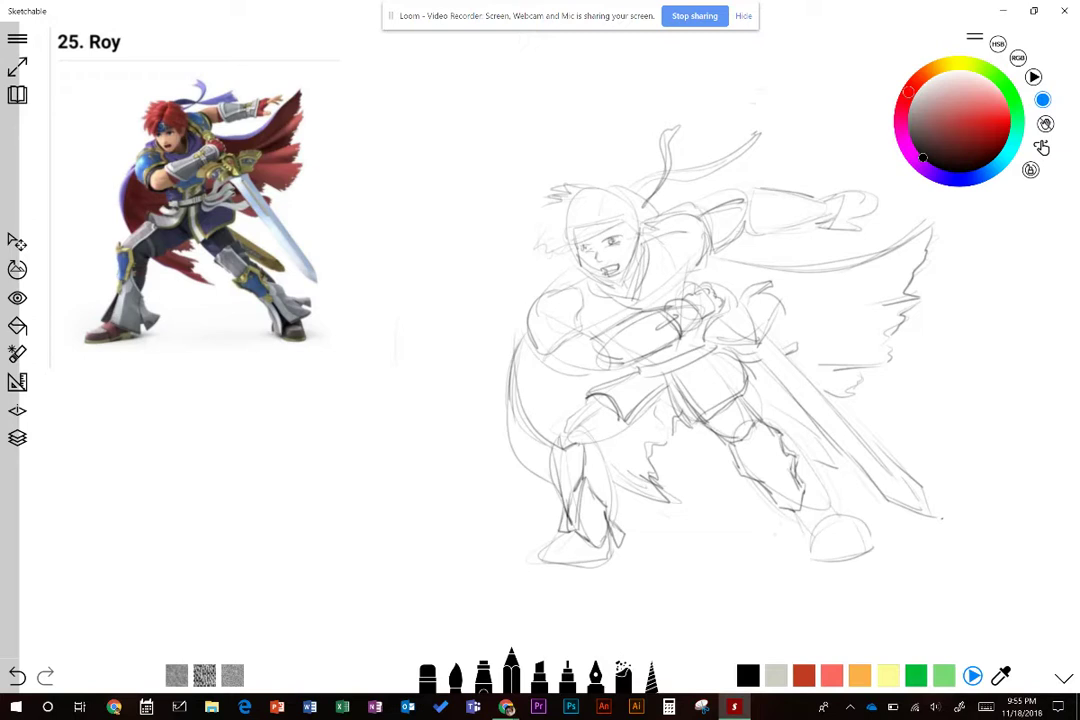
# Sketch the jagged hair spikes around the head and refine the headband and hair parting above the forehead
pyautogui.moveTo(560, 204)
pyautogui.mouseDown()
pyautogui.moveTo(540, 222)
pyautogui.moveTo(548, 229)
pyautogui.moveTo(537, 243)
pyautogui.moveTo(552, 250)
pyautogui.mouseUp()
pyautogui.moveTo(628, 249)
pyautogui.mouseDown()
pyautogui.moveTo(650, 204)
pyautogui.moveTo(599, 187)
pyautogui.mouseUp()
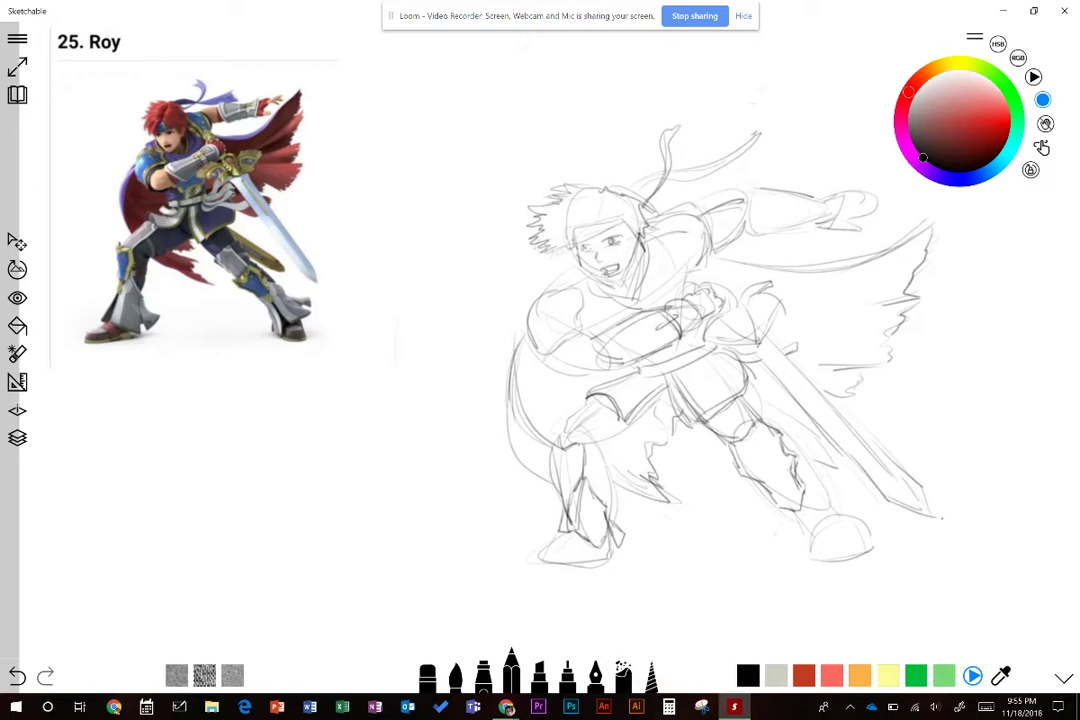
pyautogui.moveTo(575, 227); pyautogui.dragTo(614, 227)
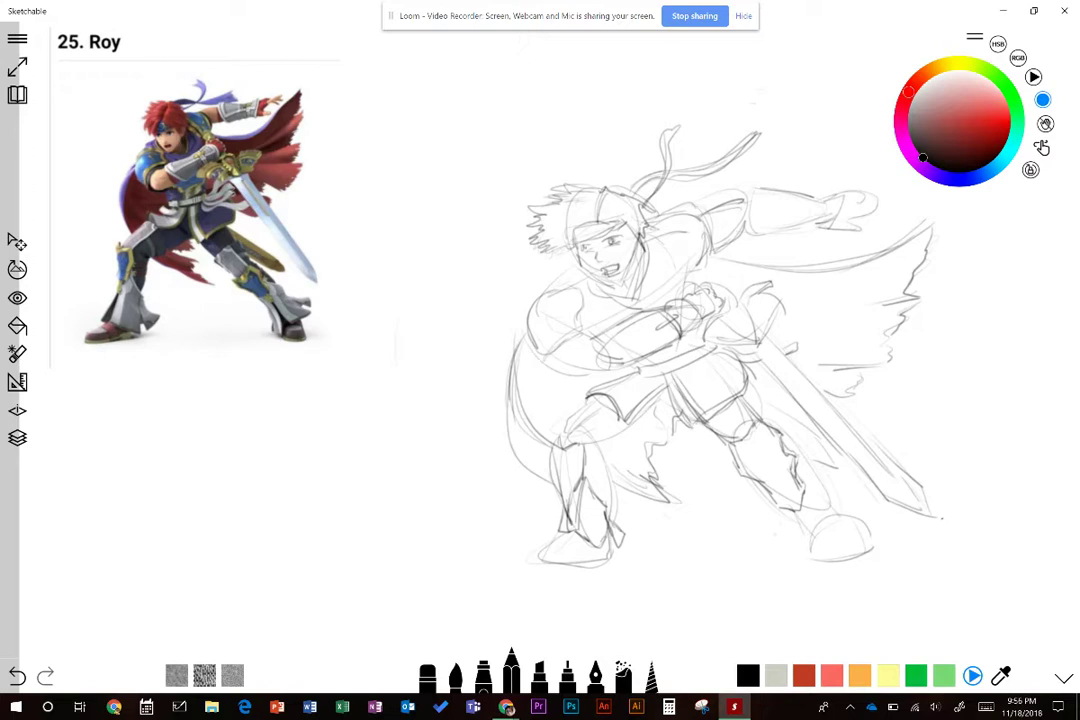
# Draw the outstretched hand's fingers and glove cuff, and darken the flared gauntlet on that forearm
pyautogui.moveTo(855, 201)
pyautogui.mouseDown()
pyautogui.moveTo(878, 190)
pyautogui.moveTo(859, 208)
pyautogui.mouseUp()
pyautogui.moveTo(850, 197); pyautogui.dragTo(880, 194)
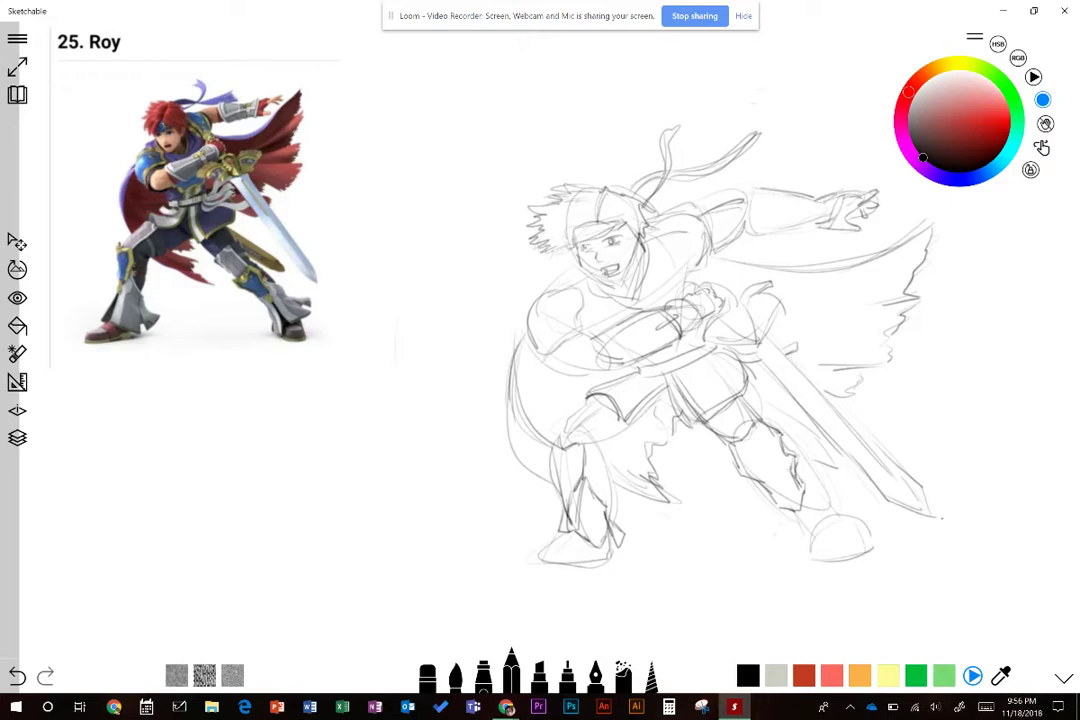
pyautogui.moveTo(813, 199); pyautogui.dragTo(816, 219)
pyautogui.moveTo(689, 170); pyautogui.dragTo(689, 185)
pyautogui.moveTo(756, 237); pyautogui.dragTo(814, 219)
pyautogui.moveTo(750, 190)
pyautogui.mouseDown()
pyautogui.moveTo(748, 233)
pyautogui.moveTo(757, 212)
pyautogui.mouseUp()
pyautogui.moveTo(636, 162); pyautogui.dragTo(639, 180)
pyautogui.moveTo(763, 219); pyautogui.dragTo(804, 214)
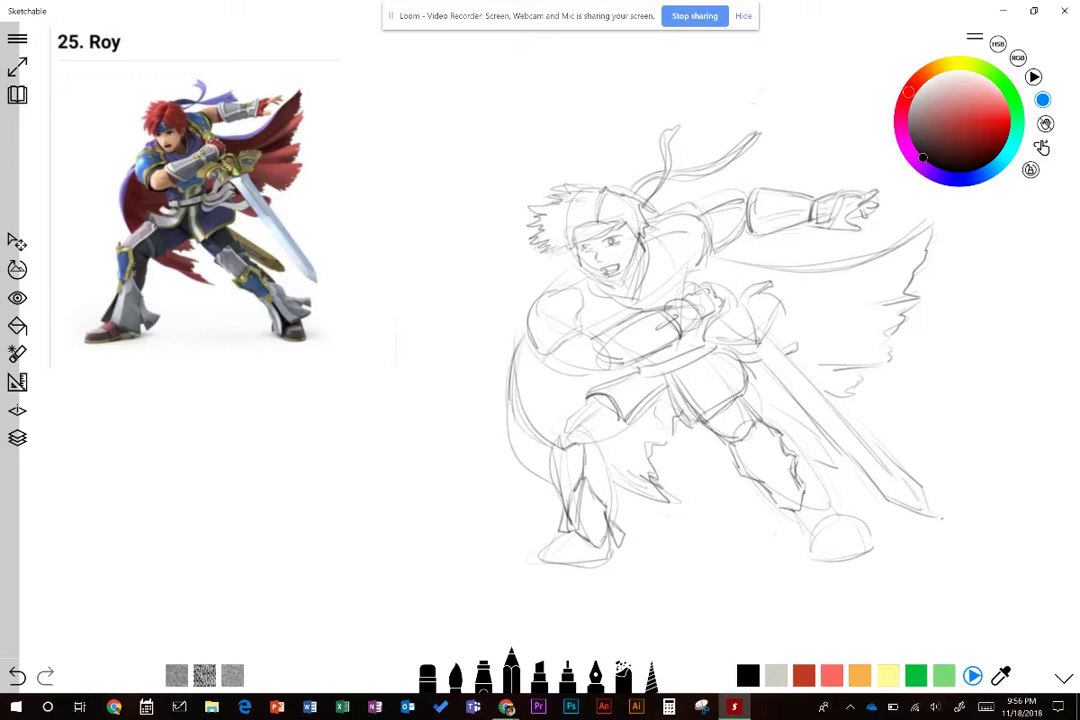
# Darken the flying cape's upper edge and draw the ear at the side of the face
pyautogui.moveTo(712, 165); pyautogui.dragTo(703, 176)
pyautogui.moveTo(736, 268); pyautogui.dragTo(896, 247)
pyautogui.moveTo(634, 226); pyautogui.dragTo(639, 236)
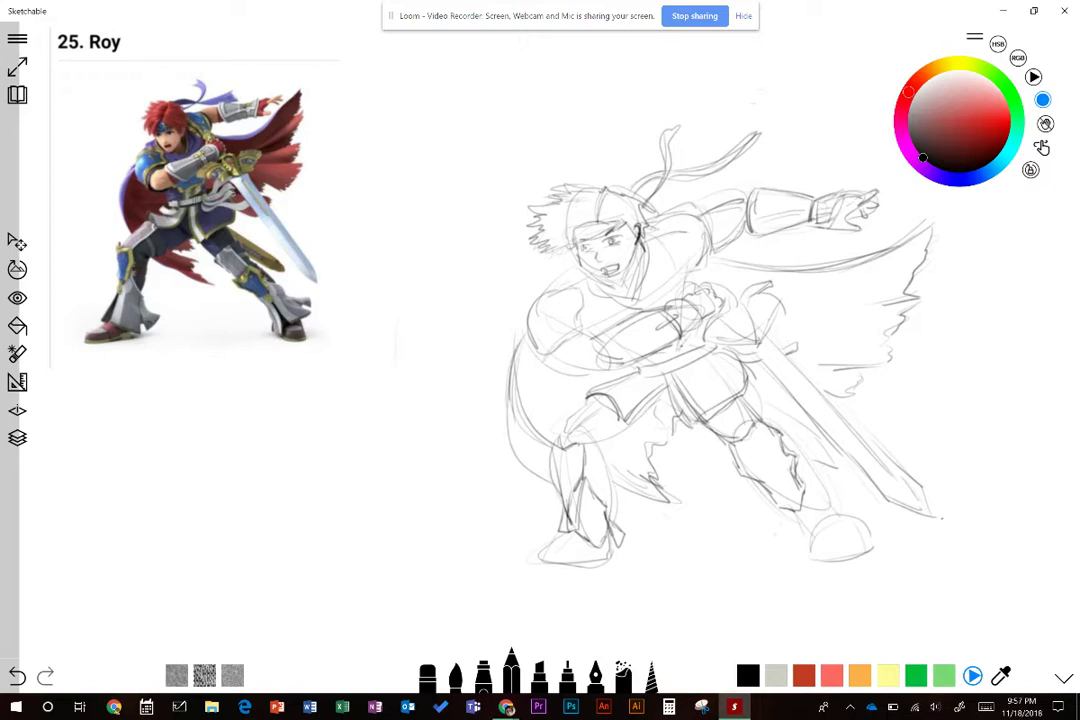
# Draw the sword's pommel and winged guard with its round gem, and add the blade's centre groove and faceted tip
pyautogui.moveTo(586, 294)
pyautogui.mouseDown()
pyautogui.moveTo(590, 270)
pyautogui.moveTo(594, 292)
pyautogui.mouseUp()
pyautogui.moveTo(689, 278)
pyautogui.mouseDown()
pyautogui.moveTo(689, 266)
pyautogui.moveTo(712, 268)
pyautogui.mouseUp()
pyautogui.moveTo(748, 303)
pyautogui.mouseDown()
pyautogui.moveTo(776, 287)
pyautogui.moveTo(788, 312)
pyautogui.moveTo(772, 335)
pyautogui.mouseUp()
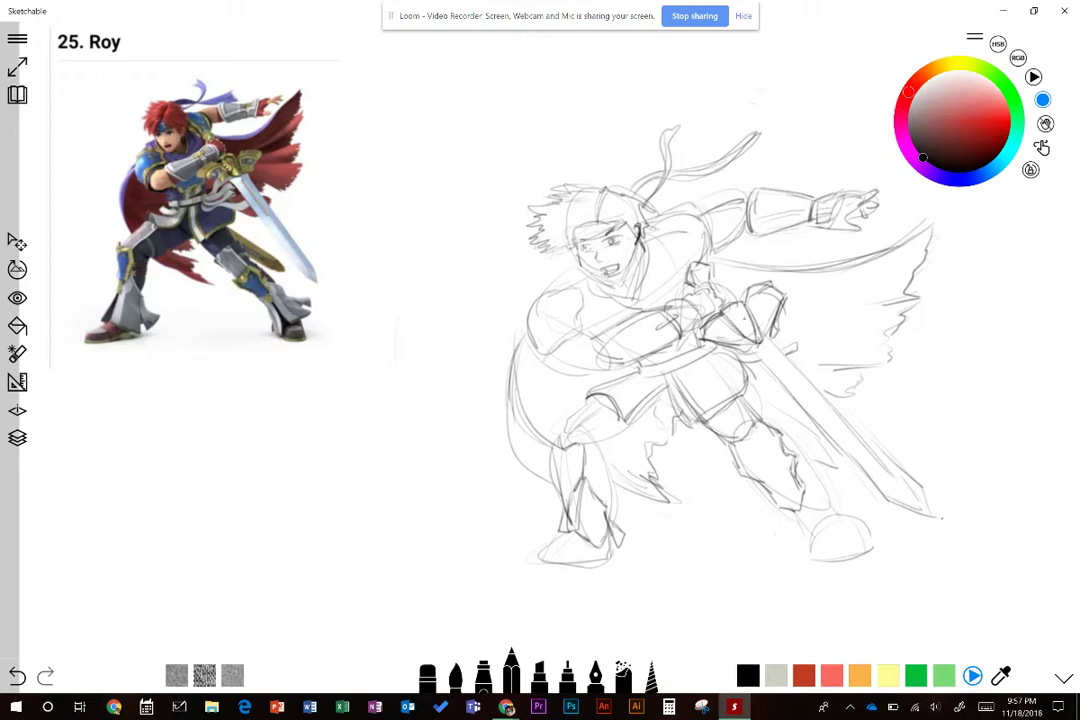
pyautogui.moveTo(744, 317); pyautogui.dragTo(742, 317)
pyautogui.moveTo(774, 359); pyautogui.dragTo(819, 415)
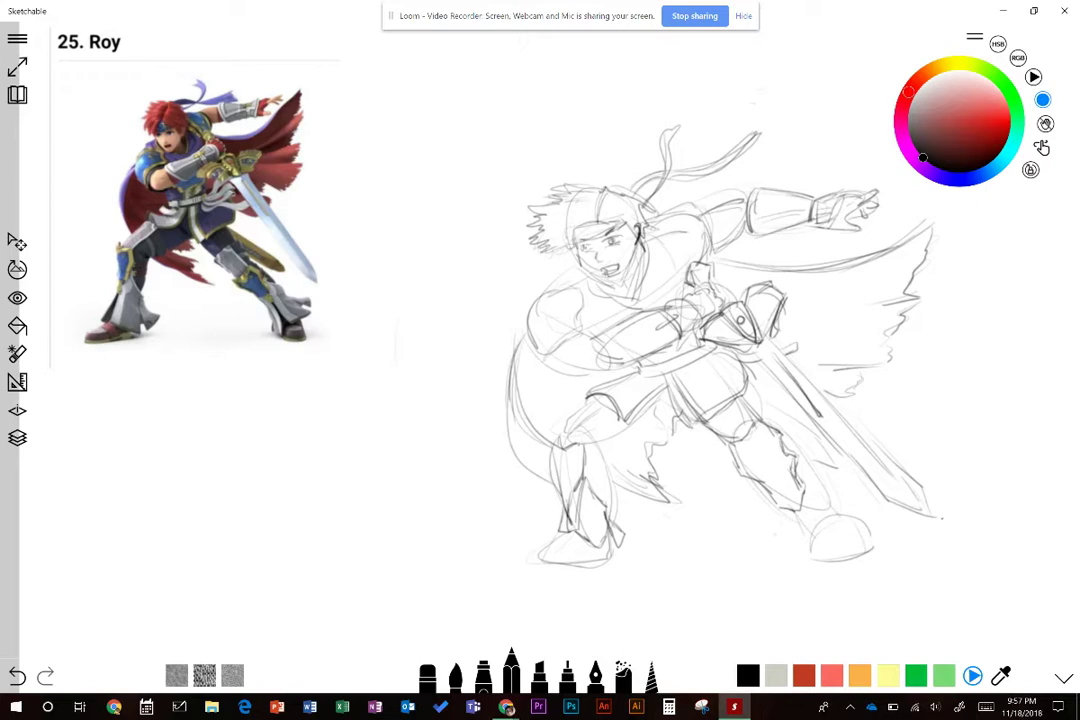
pyautogui.moveTo(865, 478); pyautogui.dragTo(925, 508)
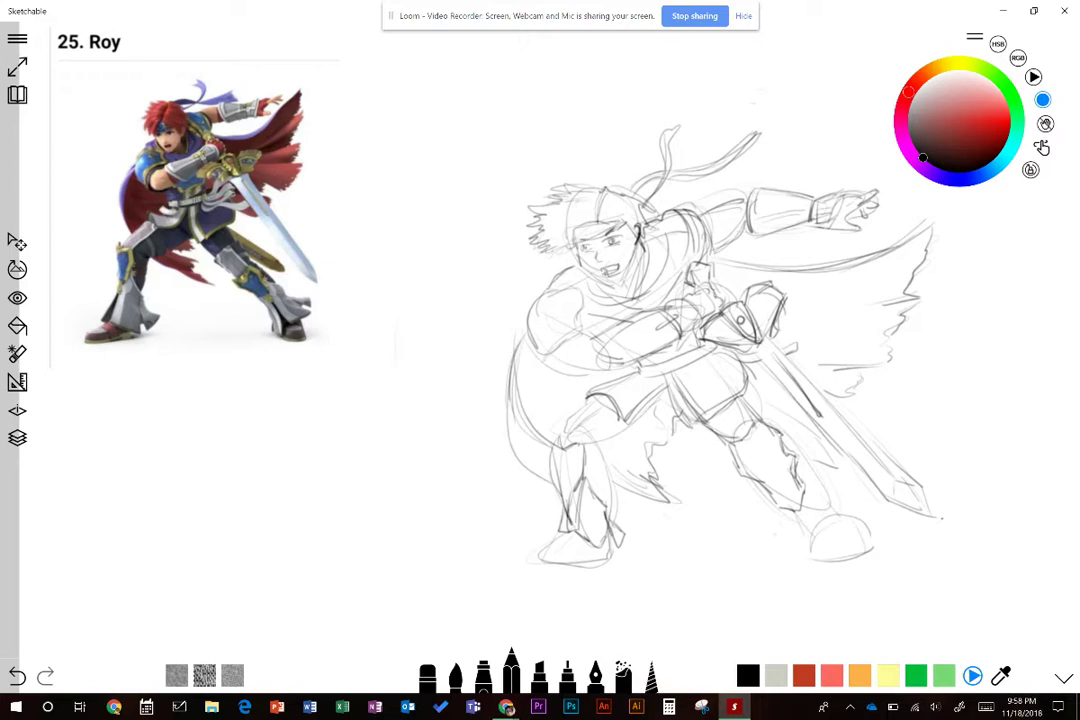
# Define the edges and bands of both shoulder guards and refine the outstretched upper arm
pyautogui.moveTo(539, 296)
pyautogui.mouseDown()
pyautogui.moveTo(555, 285)
pyautogui.moveTo(582, 292)
pyautogui.moveTo(579, 335)
pyautogui.mouseUp()
pyautogui.moveTo(665, 214); pyautogui.dragTo(696, 206)
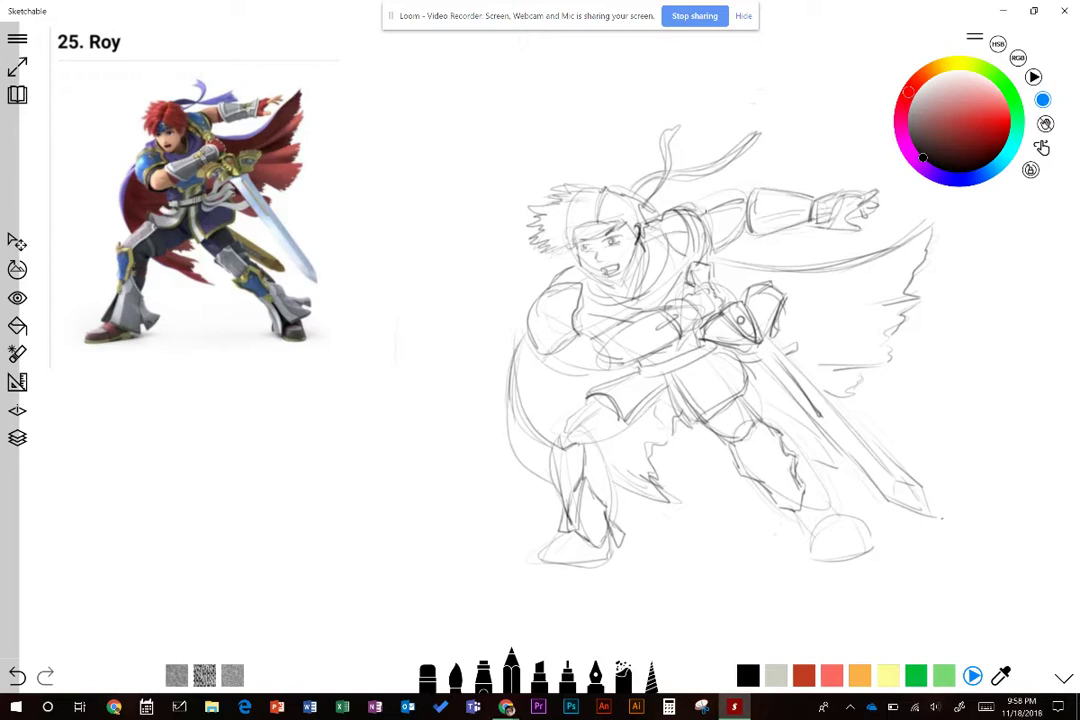
pyautogui.moveTo(572, 218); pyautogui.dragTo(602, 204)
pyautogui.moveTo(589, 177)
pyautogui.mouseDown()
pyautogui.moveTo(597, 213)
pyautogui.moveTo(632, 199)
pyautogui.mouseUp()
# Draw the bent arm's elbow and sleeve edge, and darken the outline of its forearm gauntlet
pyautogui.moveTo(566, 339)
pyautogui.mouseDown()
pyautogui.moveTo(558, 359)
pyautogui.moveTo(564, 341)
pyautogui.moveTo(560, 362)
pyautogui.moveTo(582, 371)
pyautogui.moveTo(604, 331)
pyautogui.mouseUp()
pyautogui.moveTo(585, 374)
pyautogui.mouseDown()
pyautogui.moveTo(608, 366)
pyautogui.moveTo(598, 341)
pyautogui.moveTo(591, 350)
pyautogui.moveTo(621, 361)
pyautogui.moveTo(650, 355)
pyautogui.moveTo(616, 368)
pyautogui.mouseUp()
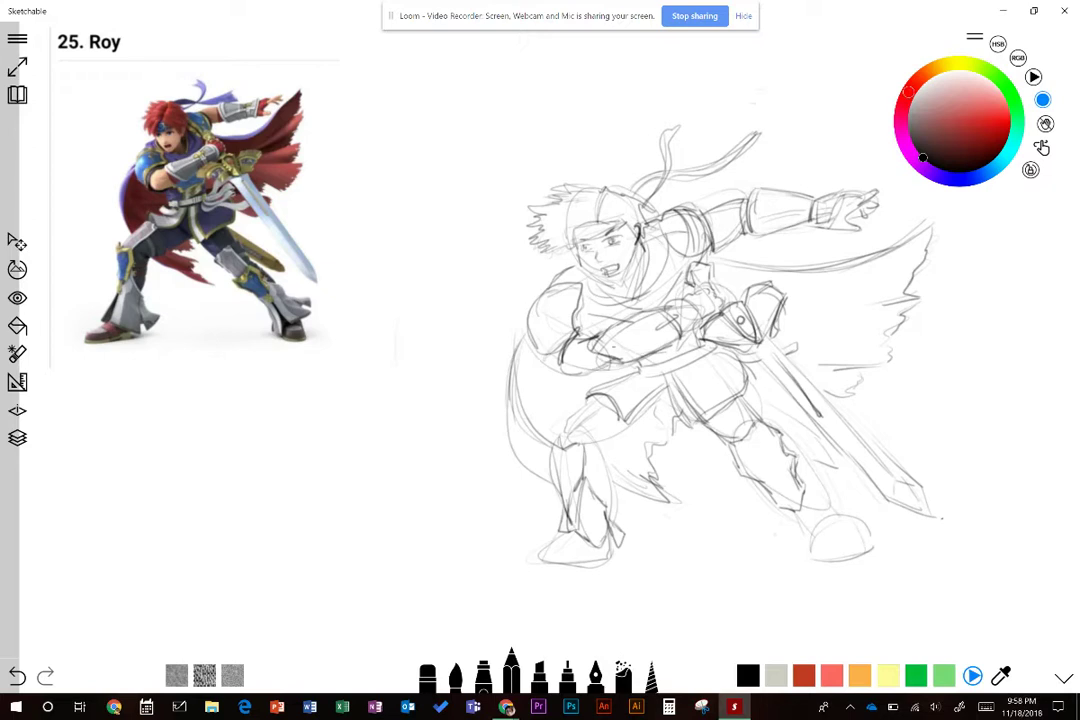
pyautogui.moveTo(599, 349)
pyautogui.mouseDown()
pyautogui.moveTo(619, 333)
pyautogui.moveTo(636, 343)
pyautogui.moveTo(622, 354)
pyautogui.mouseUp()
pyautogui.moveTo(548, 291); pyautogui.dragTo(589, 264)
pyautogui.moveTo(572, 279); pyautogui.dragTo(585, 268)
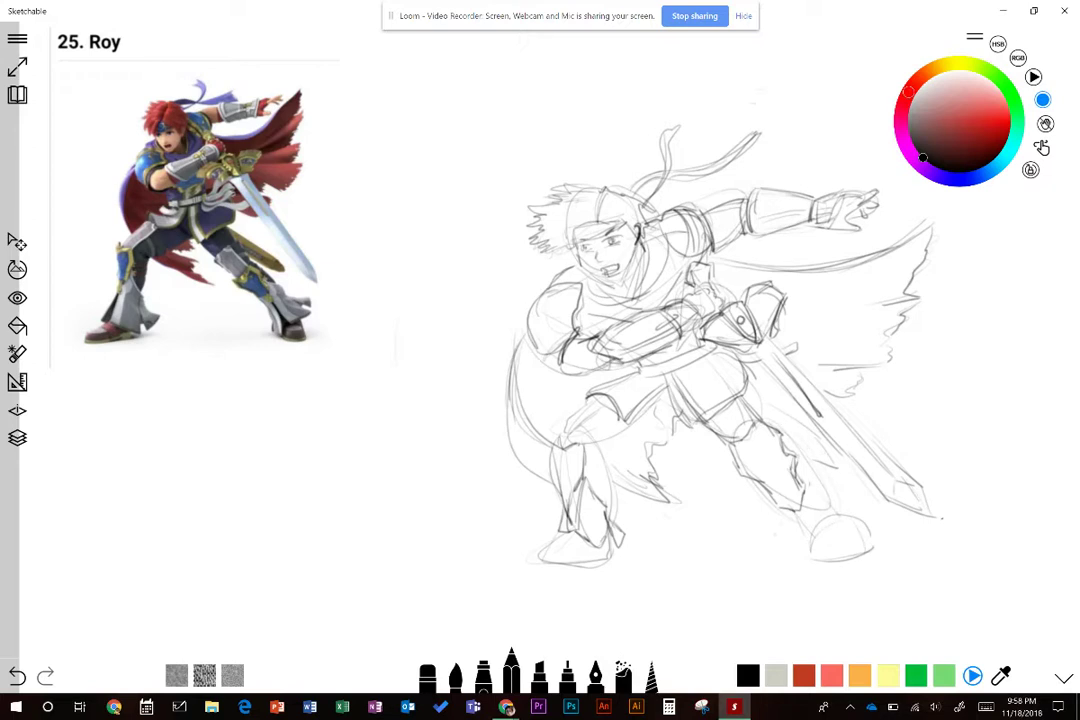
# Add the flared lower edge of the greave on the sword-side leg and define both boots
pyautogui.moveTo(809, 474)
pyautogui.mouseDown()
pyautogui.moveTo(851, 492)
pyautogui.moveTo(842, 515)
pyautogui.mouseUp()
pyautogui.moveTo(825, 523)
pyautogui.mouseDown()
pyautogui.moveTo(812, 553)
pyautogui.moveTo(874, 543)
pyautogui.mouseUp()
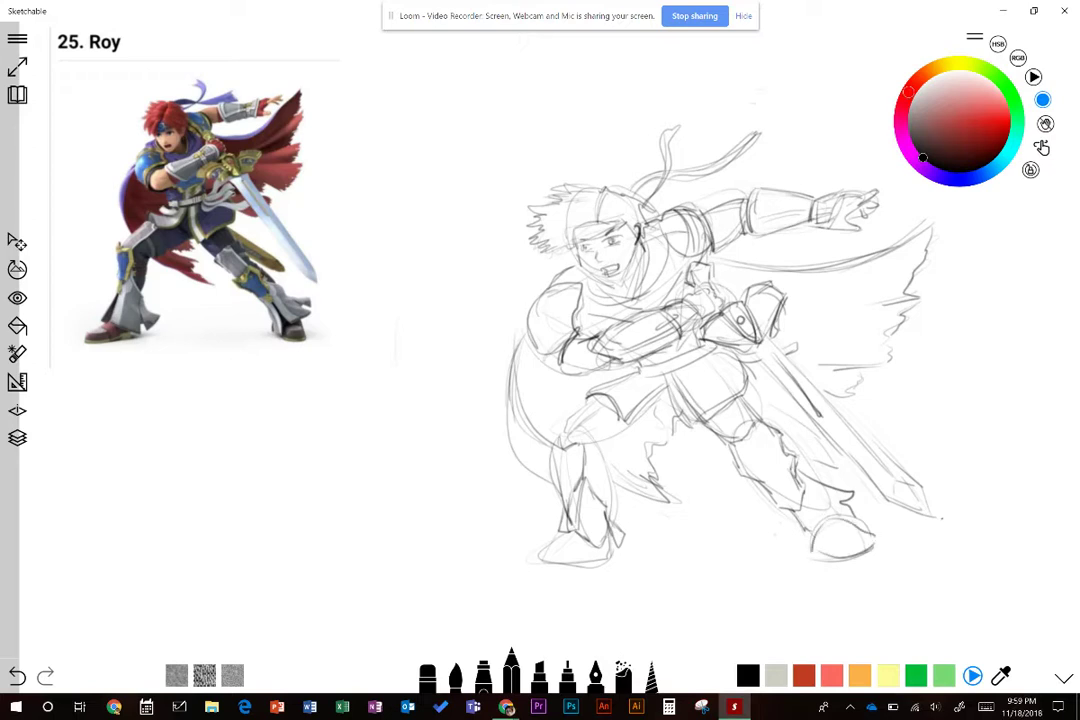
pyautogui.moveTo(566, 533)
pyautogui.mouseDown()
pyautogui.moveTo(541, 549)
pyautogui.moveTo(592, 566)
pyautogui.mouseUp()
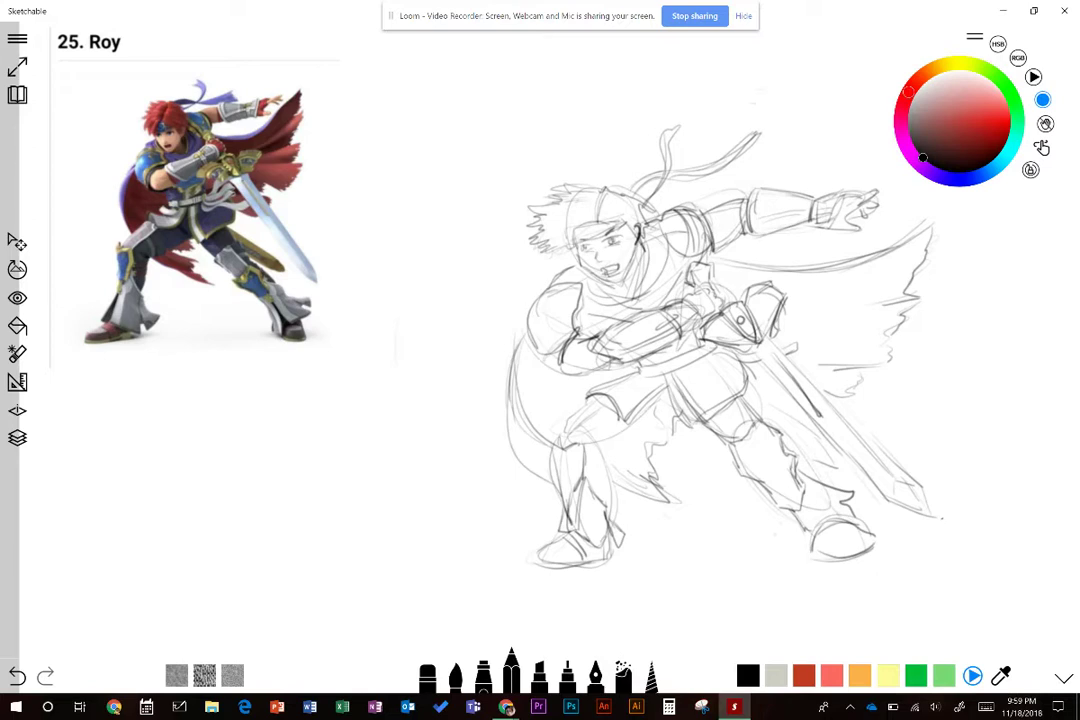
# Duplicate the sketch layer and switch the pencil to its fifth preset
pyautogui.click(17, 437)
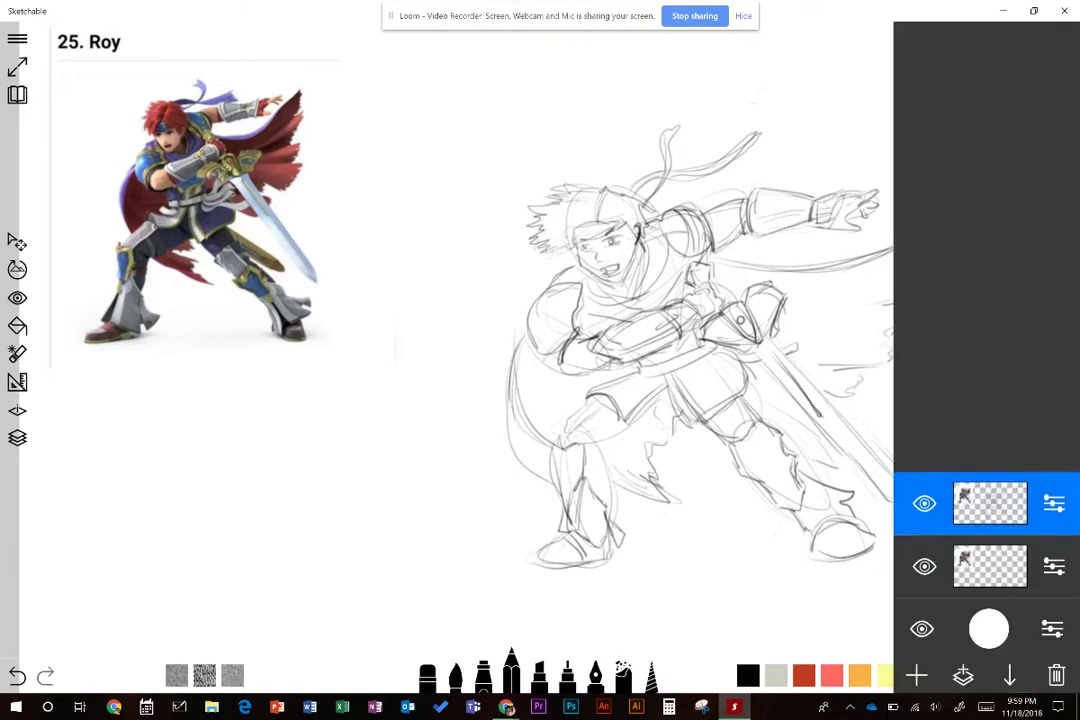
pyautogui.click(962, 676)
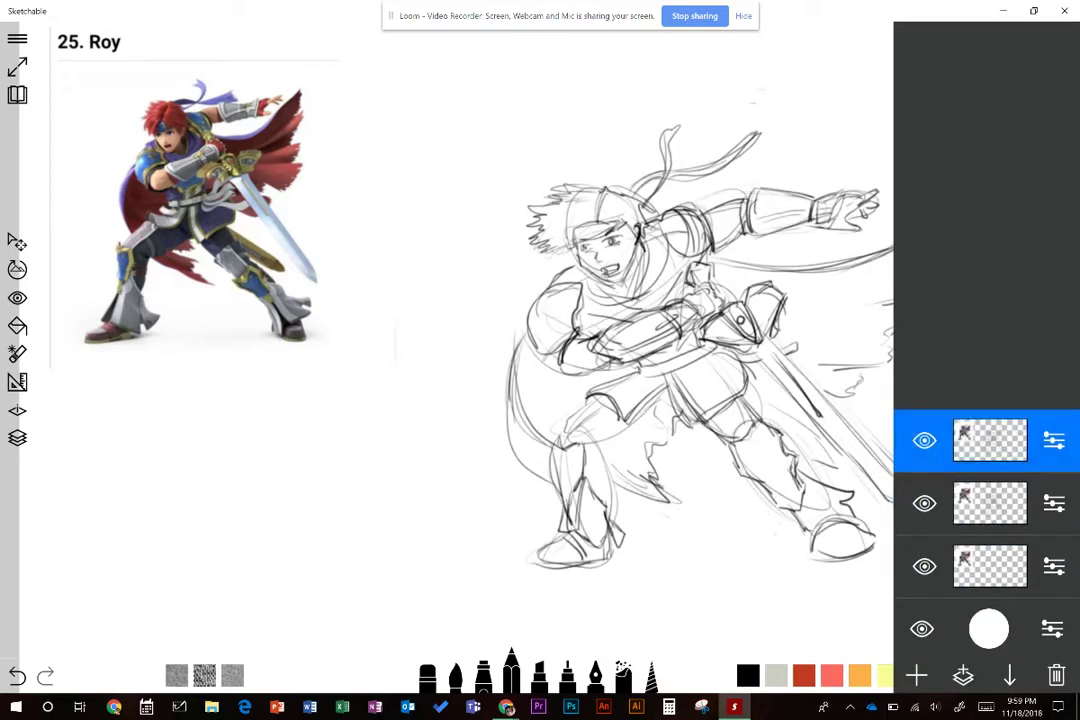
pyautogui.press('l')
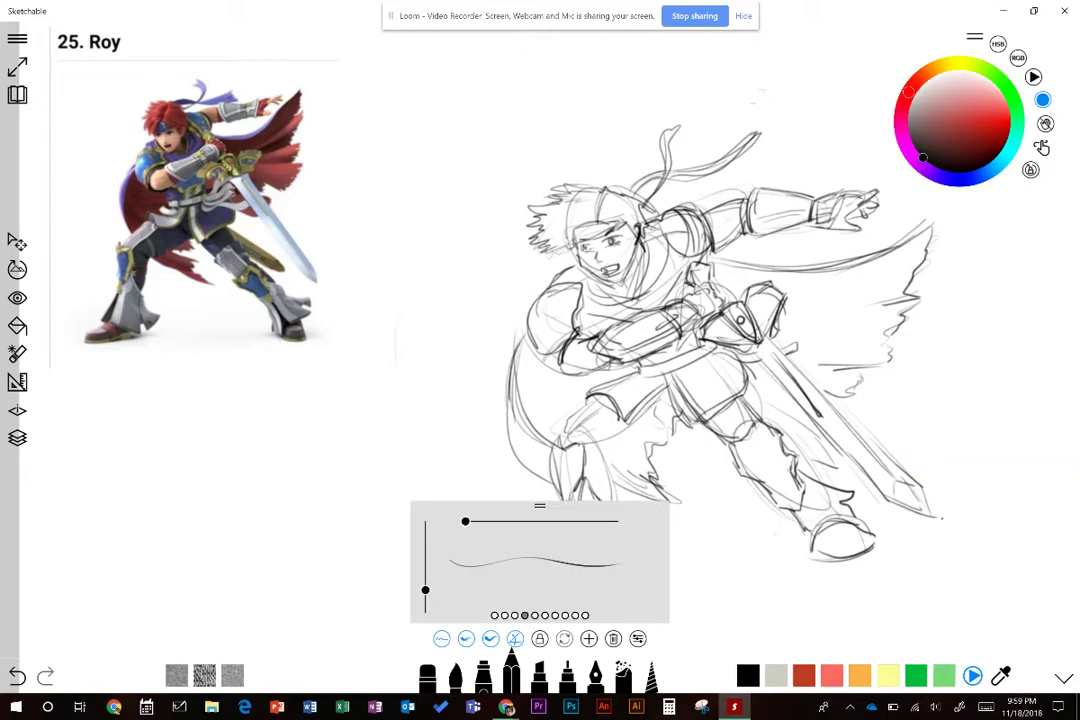
pyautogui.click(535, 615)
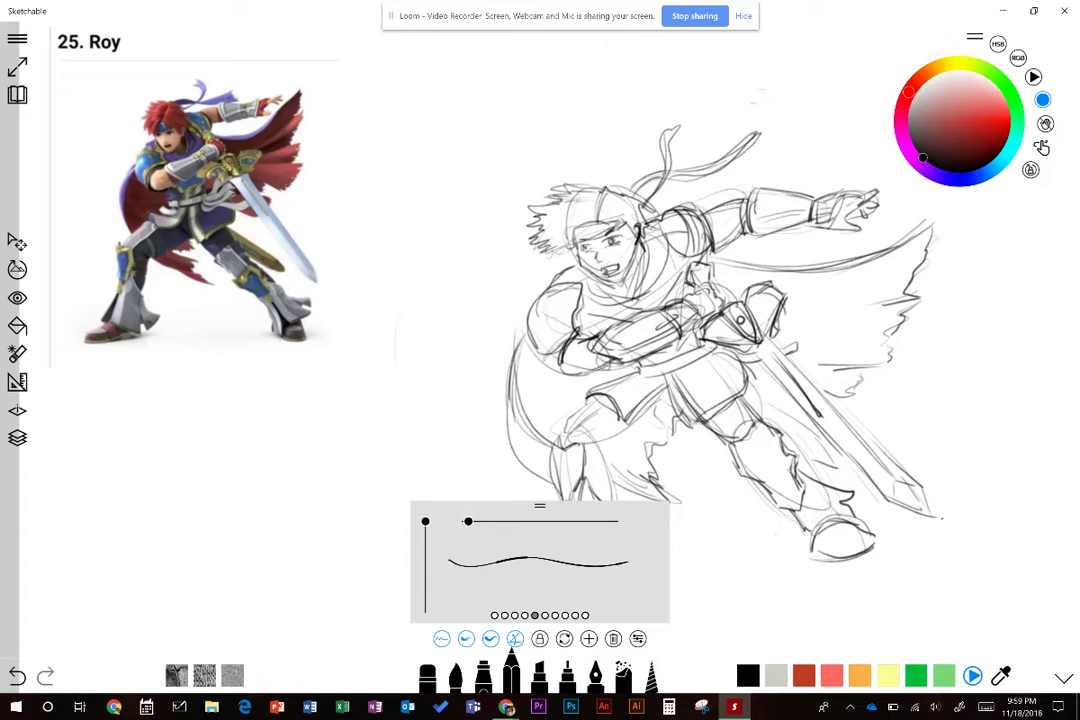
pyautogui.moveTo(539, 505)
pyautogui.mouseDown()
pyautogui.moveTo(781, 499)
pyautogui.moveTo(829, 512)
pyautogui.mouseUp()
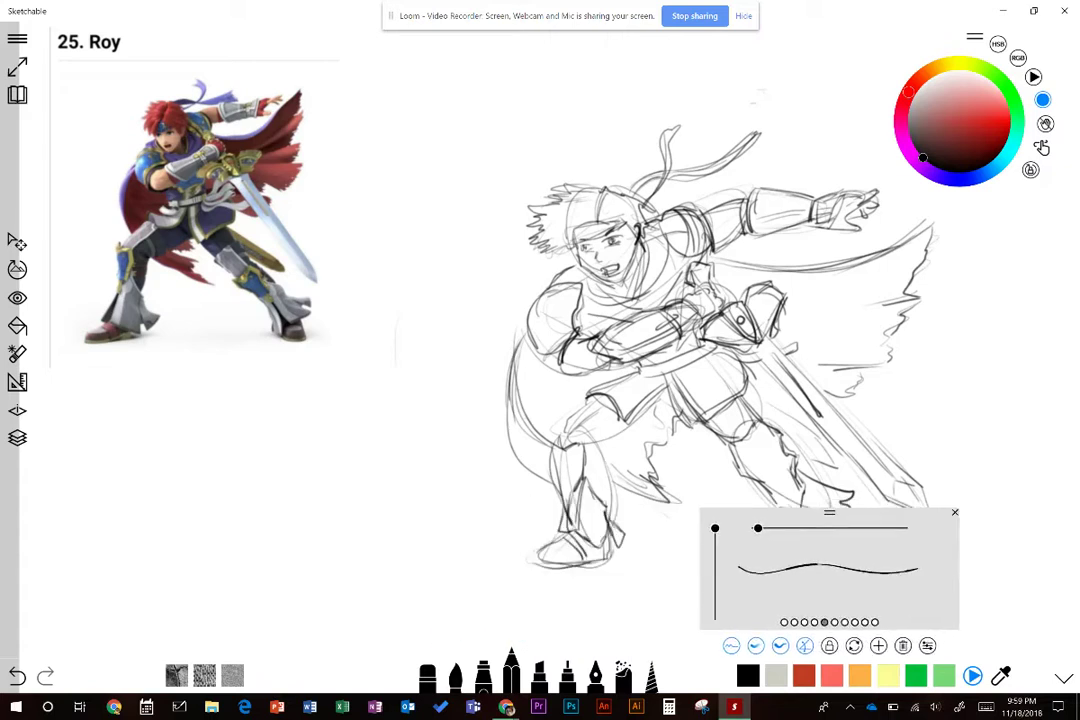
pyautogui.click(955, 512)
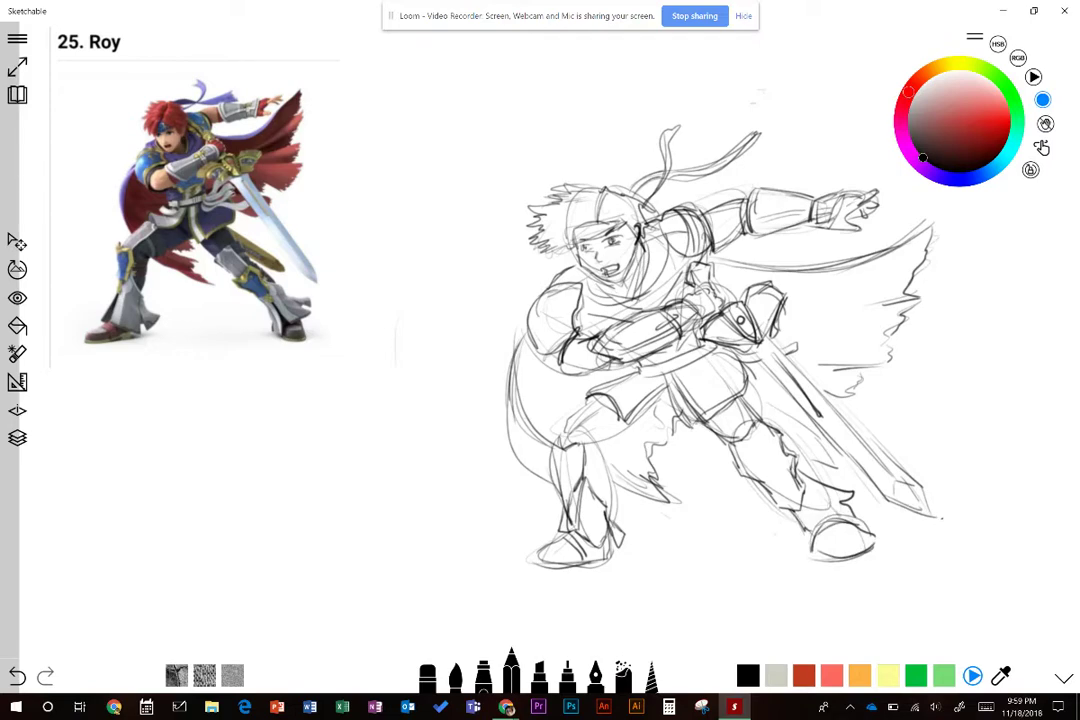
# Reduce the pencil's size slightly and ink both eyes with dark pupils and lash lines
pyautogui.scroll(7, 593, 225)
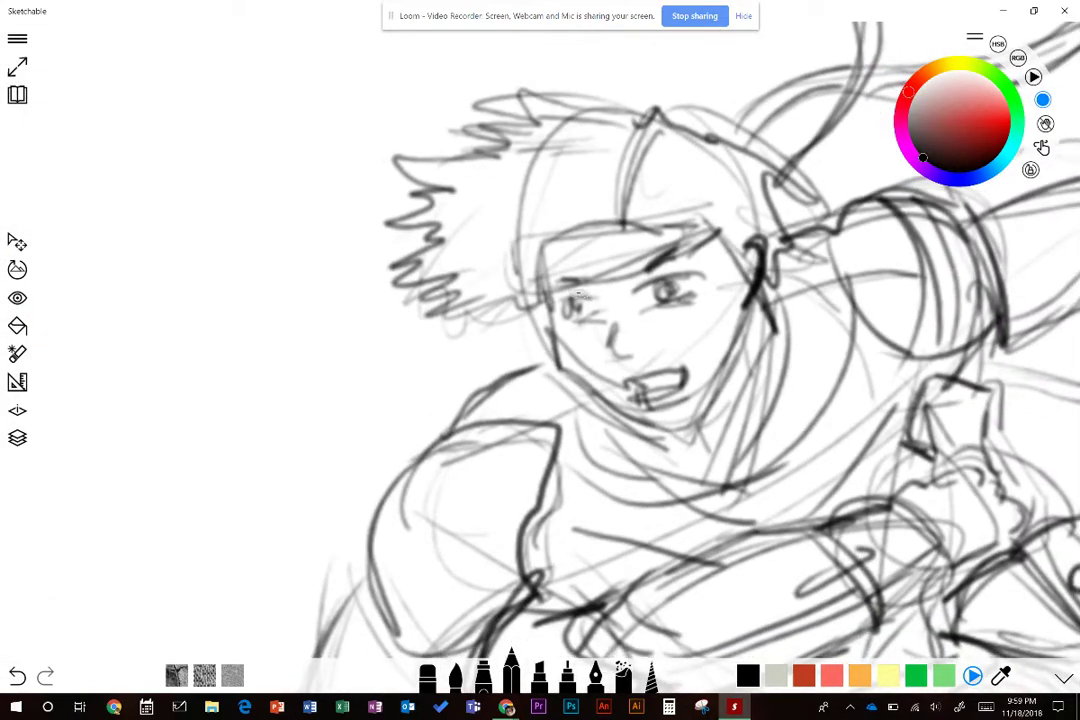
pyautogui.moveTo(560, 299); pyautogui.dragTo(597, 295)
pyautogui.hotkey('ctrl', 'z')
pyautogui.click(511, 672)
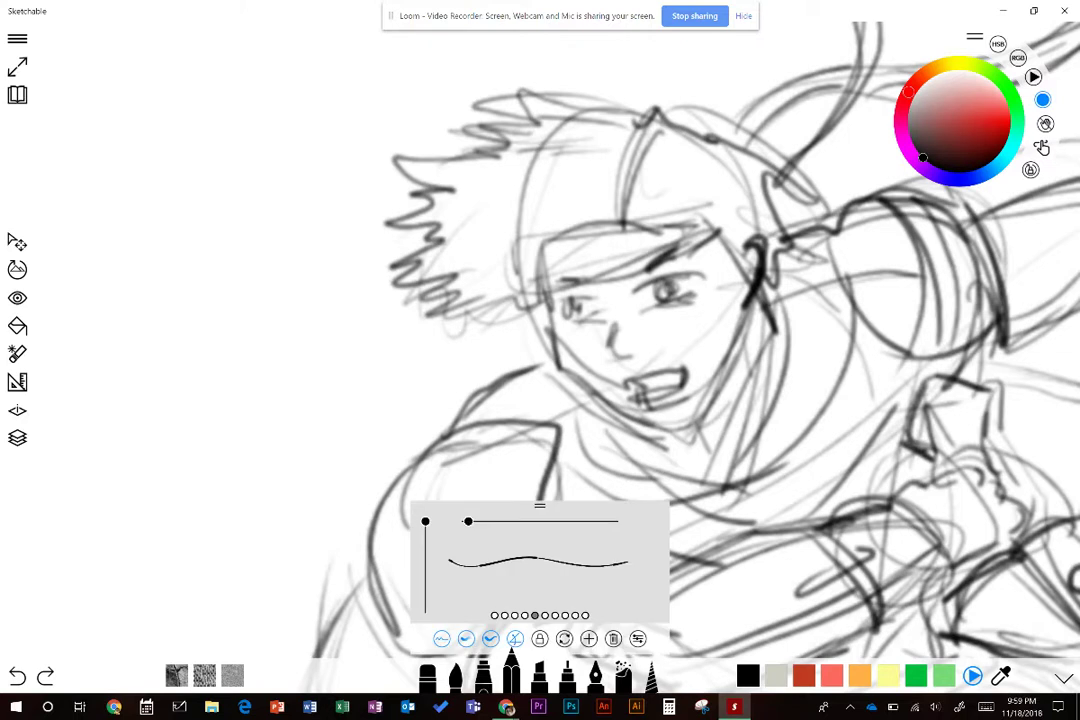
pyautogui.moveTo(467, 521); pyautogui.dragTo(461, 521)
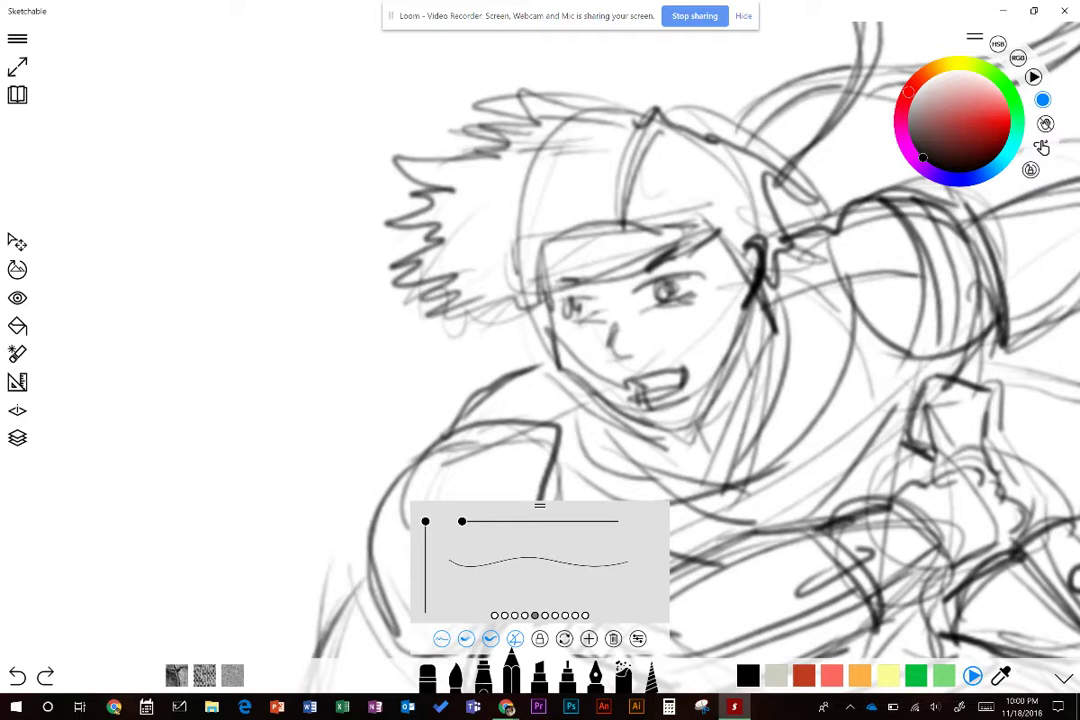
pyautogui.click(511, 672)
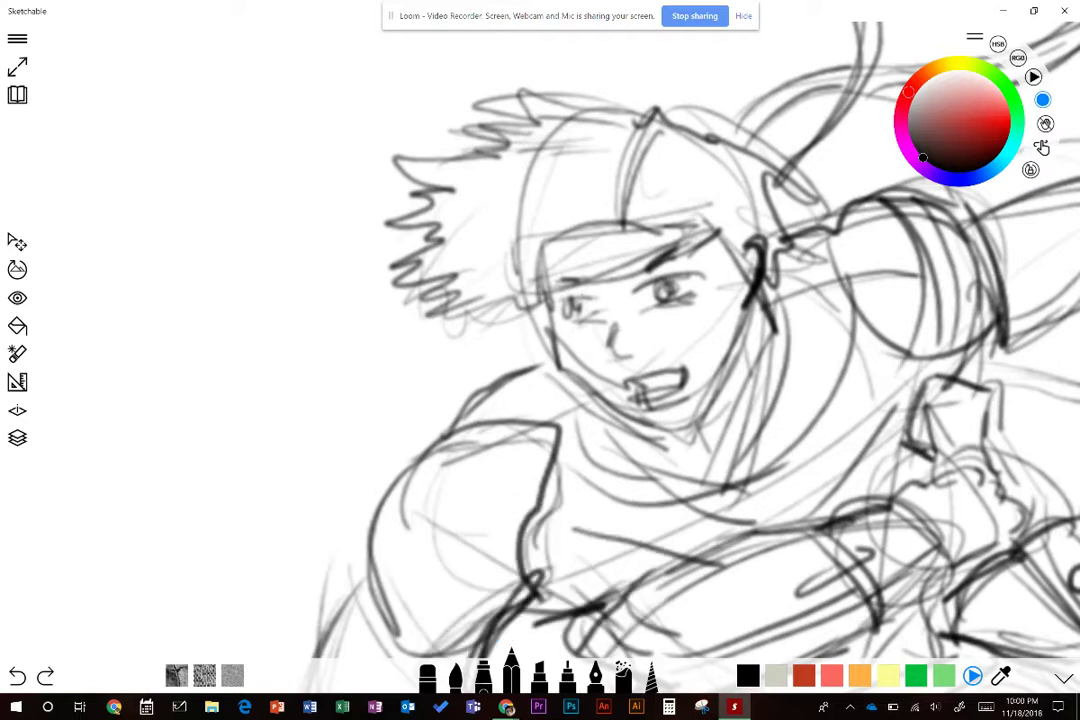
pyautogui.moveTo(561, 300)
pyautogui.mouseDown()
pyautogui.moveTo(600, 296)
pyautogui.moveTo(598, 312)
pyautogui.moveTo(568, 319)
pyautogui.moveTo(579, 310)
pyautogui.mouseUp()
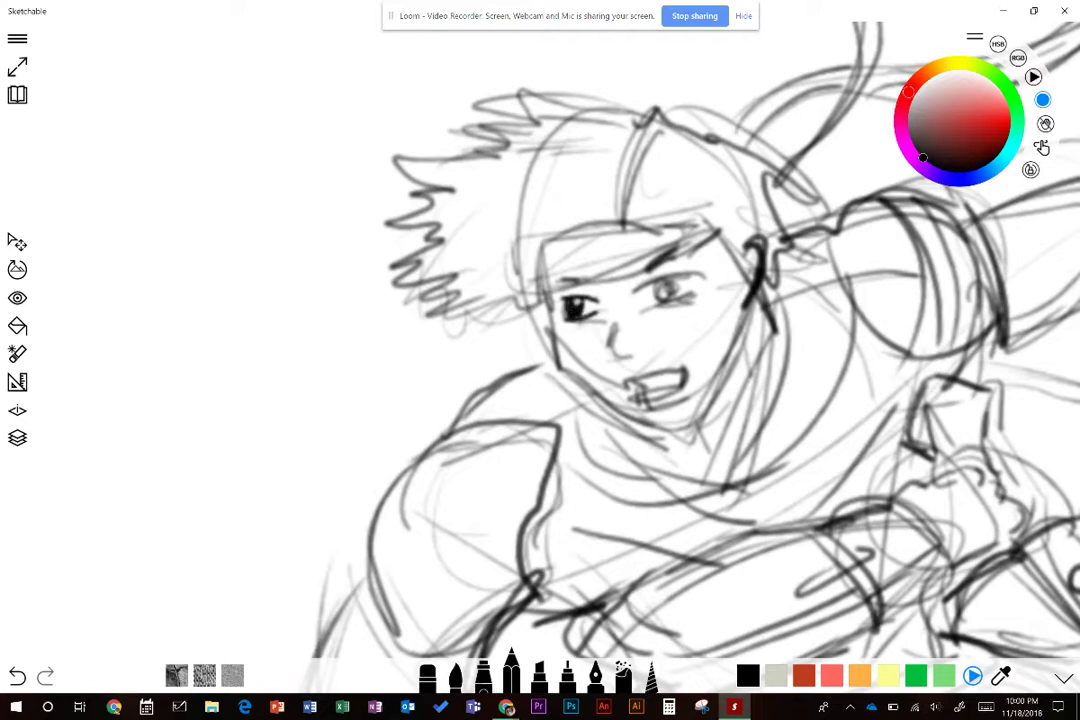
pyautogui.moveTo(637, 290)
pyautogui.mouseDown()
pyautogui.moveTo(693, 282)
pyautogui.moveTo(658, 287)
pyautogui.moveTo(669, 302)
pyautogui.moveTo(665, 285)
pyautogui.moveTo(710, 297)
pyautogui.mouseUp()
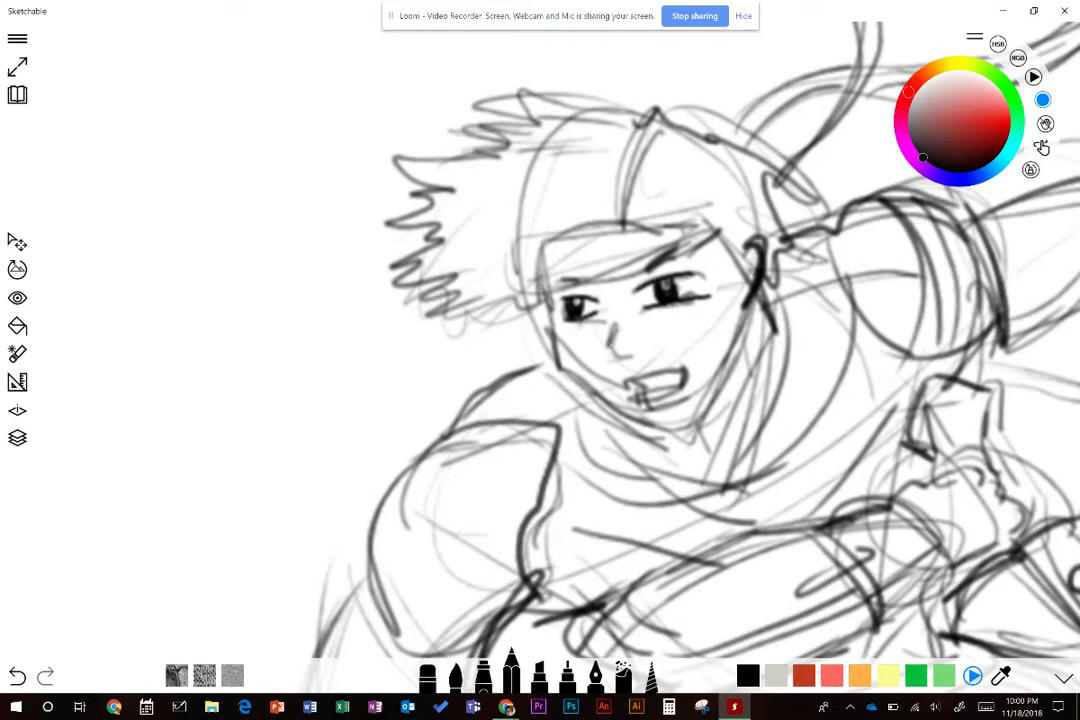
# Ink the nose and fill the open mouth solid black
pyautogui.moveTo(610, 340)
pyautogui.mouseDown()
pyautogui.moveTo(622, 356)
pyautogui.moveTo(686, 372)
pyautogui.moveTo(649, 405)
pyautogui.mouseUp()
pyautogui.moveTo(540, 342)
pyautogui.mouseDown()
pyautogui.moveTo(565, 336)
pyautogui.moveTo(579, 311)
pyautogui.moveTo(547, 317)
pyautogui.moveTo(562, 314)
pyautogui.moveTo(552, 339)
pyautogui.moveTo(575, 313)
pyautogui.moveTo(566, 314)
pyautogui.mouseUp()
pyautogui.moveTo(665, 381)
pyautogui.mouseDown()
pyautogui.moveTo(679, 370)
pyautogui.moveTo(631, 393)
pyautogui.moveTo(645, 398)
pyautogui.mouseUp()
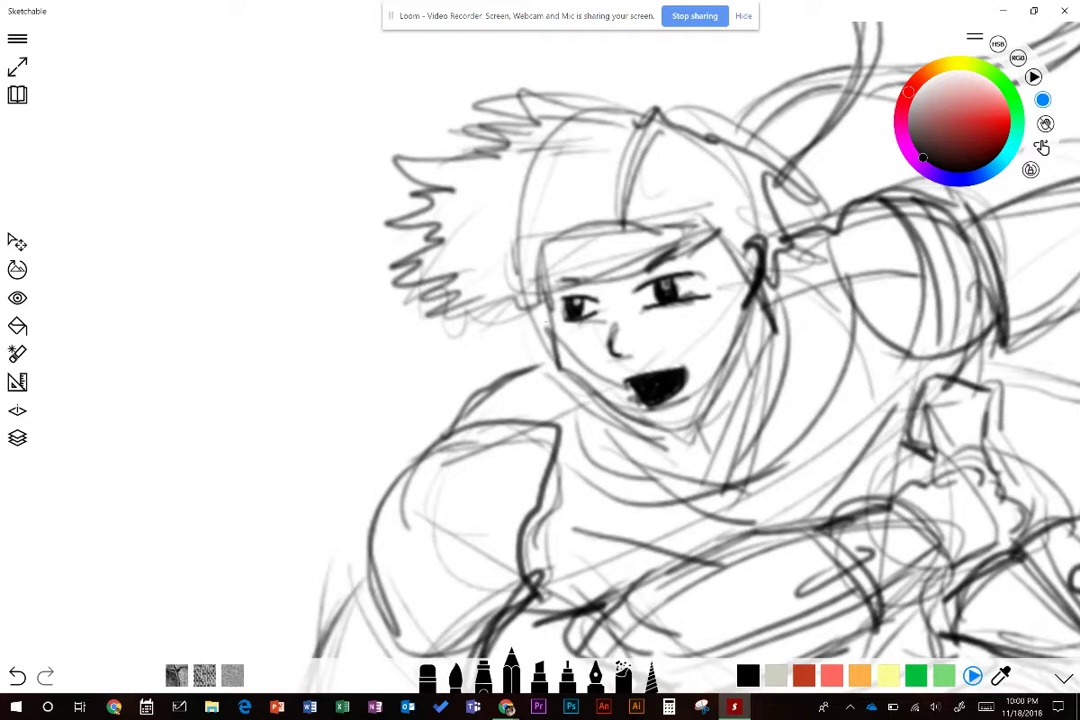
# Ink the face outline from the temple around the chin and up the jaw to the ear
pyautogui.moveTo(548, 308)
pyautogui.mouseDown()
pyautogui.moveTo(564, 370)
pyautogui.moveTo(584, 390)
pyautogui.moveTo(638, 420)
pyautogui.moveTo(676, 424)
pyautogui.mouseUp()
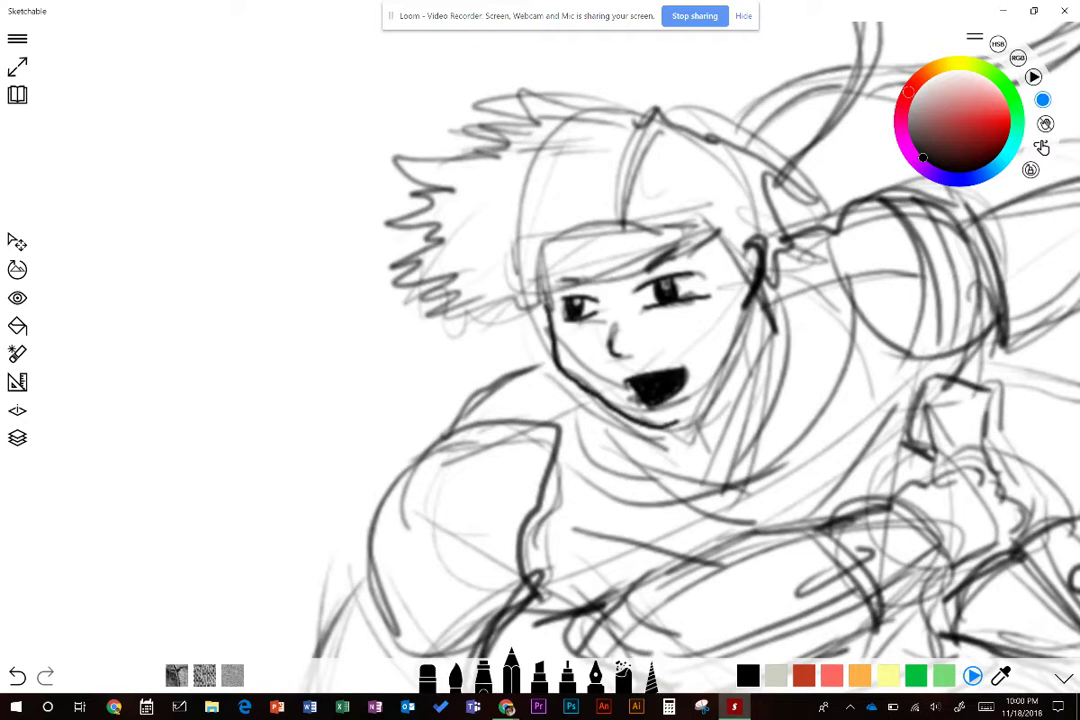
pyautogui.hotkey('ctrl', 'z')
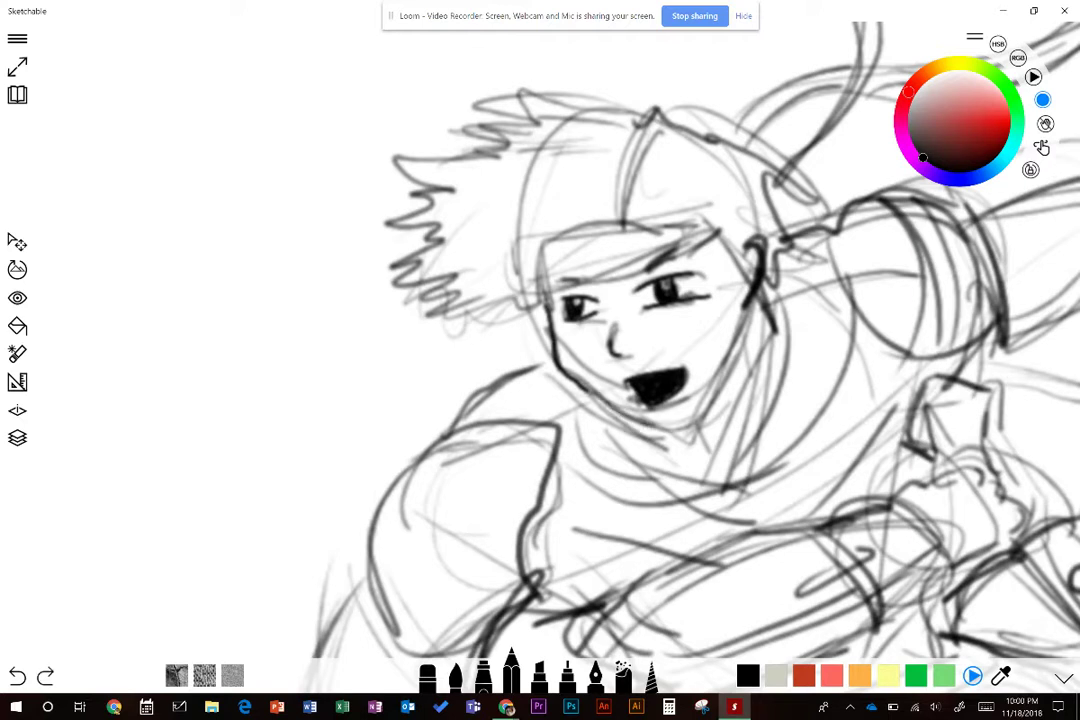
pyautogui.moveTo(590, 395)
pyautogui.mouseDown()
pyautogui.moveTo(645, 431)
pyautogui.moveTo(677, 424)
pyautogui.moveTo(706, 392)
pyautogui.mouseUp()
pyautogui.moveTo(606, 322); pyautogui.dragTo(632, 258)
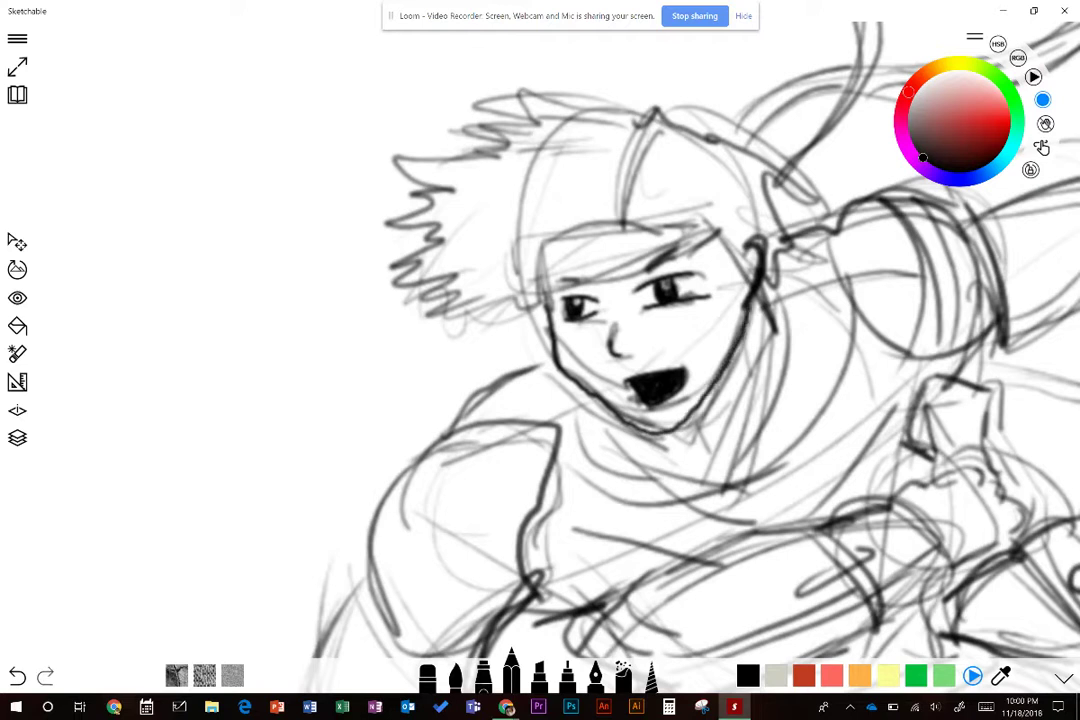
# Ink the ear's outline, the eyebrows and the headband's lower edge across the forehead
pyautogui.moveTo(742, 248); pyautogui.dragTo(758, 243)
pyautogui.moveTo(649, 270); pyautogui.dragTo(694, 249)
pyautogui.moveTo(570, 283)
pyautogui.mouseDown()
pyautogui.moveTo(603, 286)
pyautogui.moveTo(570, 281)
pyautogui.moveTo(648, 262)
pyautogui.mouseUp()
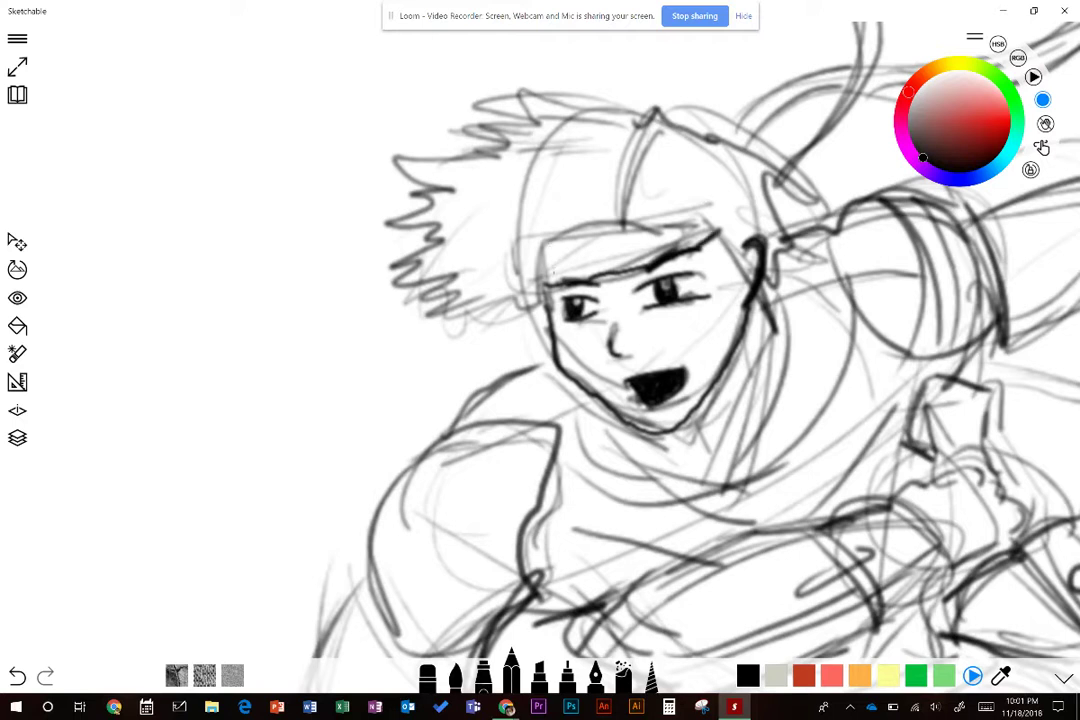
# Ink the headband's upper edge, the sideburn, the spiky hair outline and the parting down to the headband
pyautogui.moveTo(447, 309)
pyautogui.mouseDown()
pyautogui.moveTo(537, 290)
pyautogui.moveTo(589, 241)
pyautogui.moveTo(637, 224)
pyautogui.moveTo(682, 238)
pyautogui.moveTo(704, 231)
pyautogui.moveTo(738, 252)
pyautogui.moveTo(746, 290)
pyautogui.mouseUp()
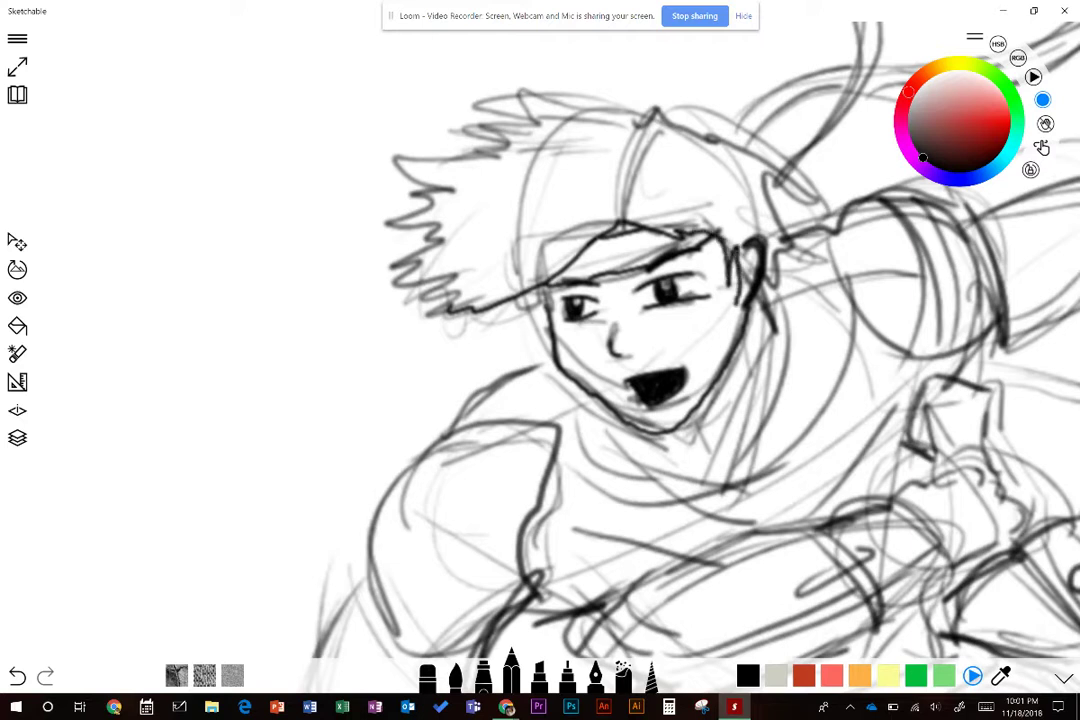
pyautogui.moveTo(748, 230); pyautogui.dragTo(749, 276)
pyautogui.moveTo(463, 313)
pyautogui.mouseDown()
pyautogui.moveTo(430, 312)
pyautogui.moveTo(458, 292)
pyautogui.moveTo(433, 296)
pyautogui.moveTo(393, 258)
pyautogui.mouseUp()
pyautogui.moveTo(455, 230)
pyautogui.mouseDown()
pyautogui.moveTo(400, 220)
pyautogui.moveTo(440, 208)
pyautogui.moveTo(392, 198)
pyautogui.moveTo(452, 187)
pyautogui.mouseUp()
pyautogui.moveTo(394, 160)
pyautogui.mouseDown()
pyautogui.moveTo(505, 152)
pyautogui.moveTo(485, 137)
pyautogui.moveTo(505, 128)
pyautogui.moveTo(500, 100)
pyautogui.moveTo(519, 92)
pyautogui.moveTo(535, 118)
pyautogui.moveTo(578, 116)
pyautogui.mouseUp()
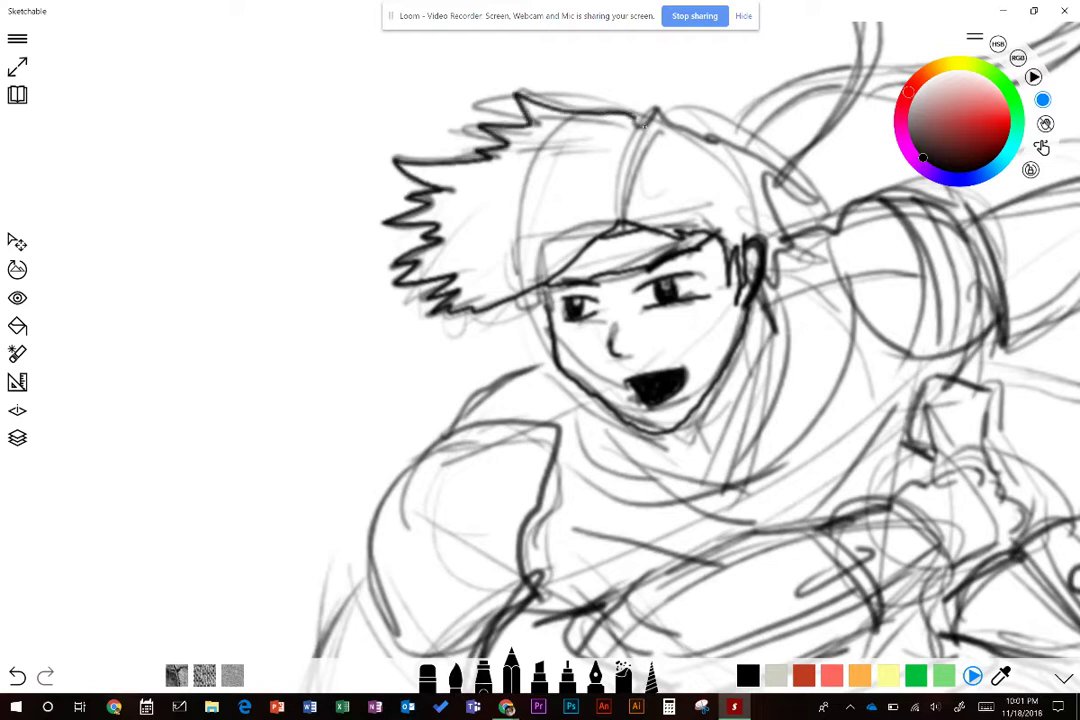
pyautogui.moveTo(652, 113); pyautogui.dragTo(622, 225)
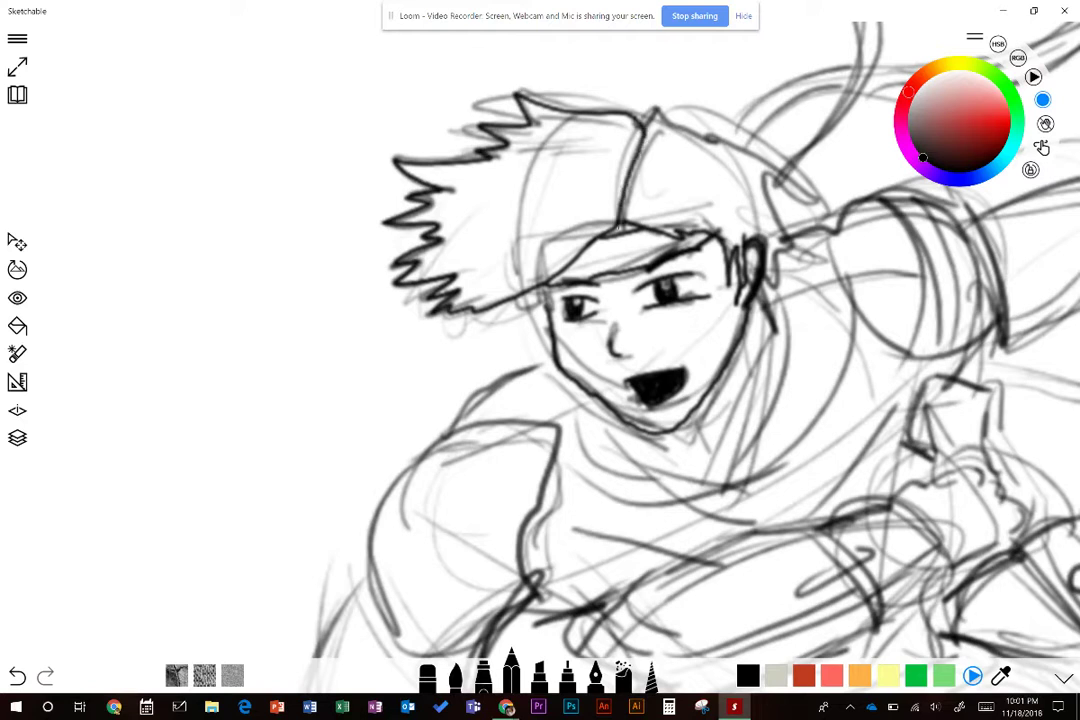
# Ink the spiky hair behind the parting down to the ear and the two flowing headband tails
pyautogui.moveTo(648, 128)
pyautogui.mouseDown()
pyautogui.moveTo(719, 128)
pyautogui.moveTo(701, 130)
pyautogui.moveTo(786, 174)
pyautogui.moveTo(769, 188)
pyautogui.moveTo(785, 176)
pyautogui.moveTo(774, 181)
pyautogui.moveTo(762, 282)
pyautogui.mouseUp()
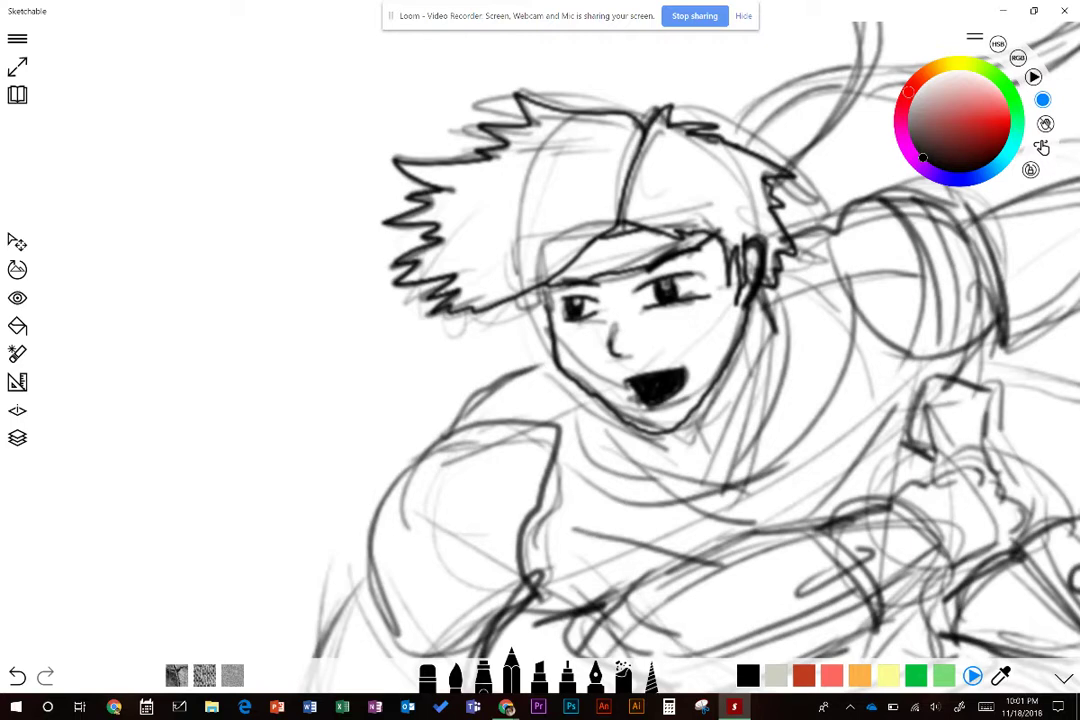
pyautogui.moveTo(368, 364); pyautogui.dragTo(70, 434)
pyautogui.moveTo(263, 77); pyautogui.dragTo(186, 244)
pyautogui.moveTo(370, 383)
pyautogui.mouseDown()
pyautogui.moveTo(437, 332)
pyautogui.moveTo(475, 325)
pyautogui.mouseUp()
pyautogui.moveTo(349, 379)
pyautogui.mouseDown()
pyautogui.moveTo(401, 328)
pyautogui.moveTo(459, 308)
pyautogui.moveTo(596, 305)
pyautogui.moveTo(650, 289)
pyautogui.moveTo(776, 193)
pyautogui.moveTo(799, 207)
pyautogui.moveTo(704, 285)
pyautogui.moveTo(629, 316)
pyautogui.moveTo(492, 326)
pyautogui.mouseUp()
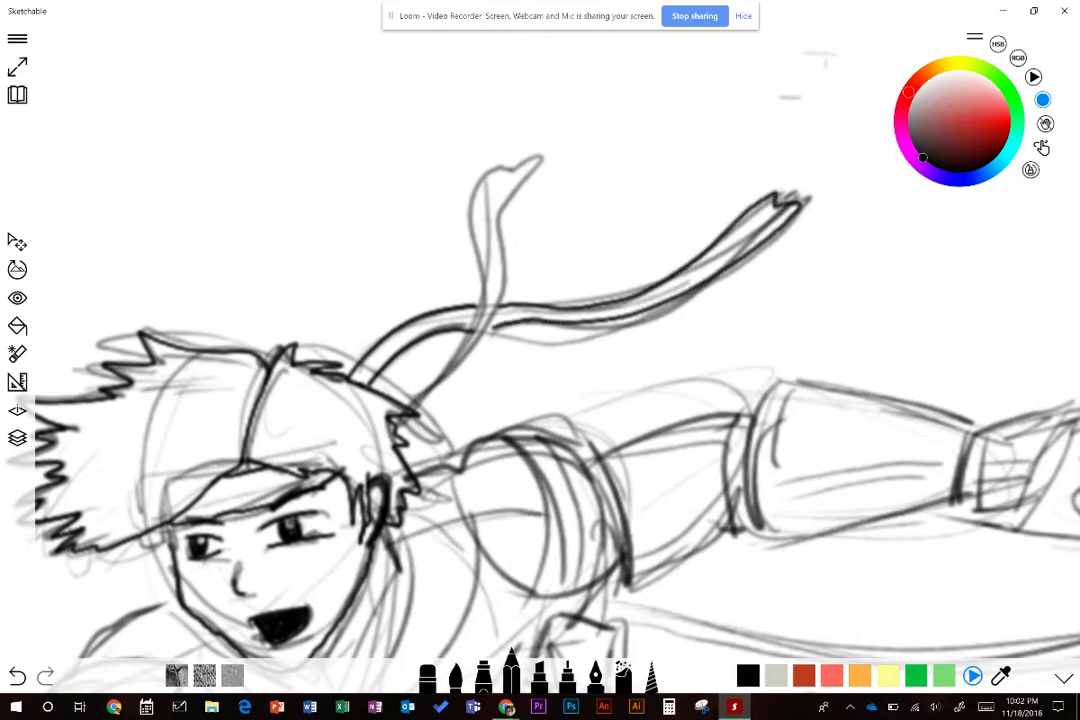
pyautogui.moveTo(405, 405)
pyautogui.mouseDown()
pyautogui.moveTo(450, 360)
pyautogui.moveTo(478, 300)
pyautogui.moveTo(470, 220)
pyautogui.moveTo(505, 160)
pyautogui.moveTo(540, 157)
pyautogui.moveTo(510, 210)
pyautogui.moveTo(484, 335)
pyautogui.mouseUp()
pyautogui.moveTo(406, 288); pyautogui.dragTo(350, 349)
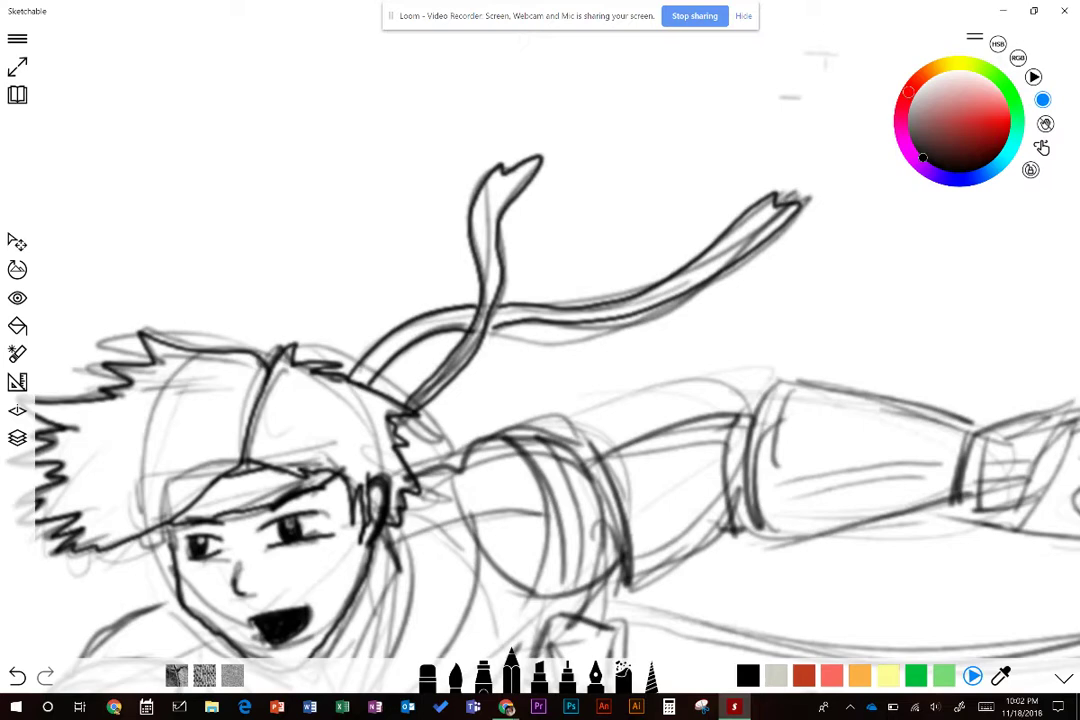
# Ink the neck lines and the inner collar curving below the jaw and chin
pyautogui.moveTo(231, 272); pyautogui.dragTo(424, 114)
pyautogui.moveTo(188, 470)
pyautogui.mouseDown()
pyautogui.moveTo(193, 354)
pyautogui.moveTo(221, 271)
pyautogui.moveTo(203, 321)
pyautogui.mouseUp()
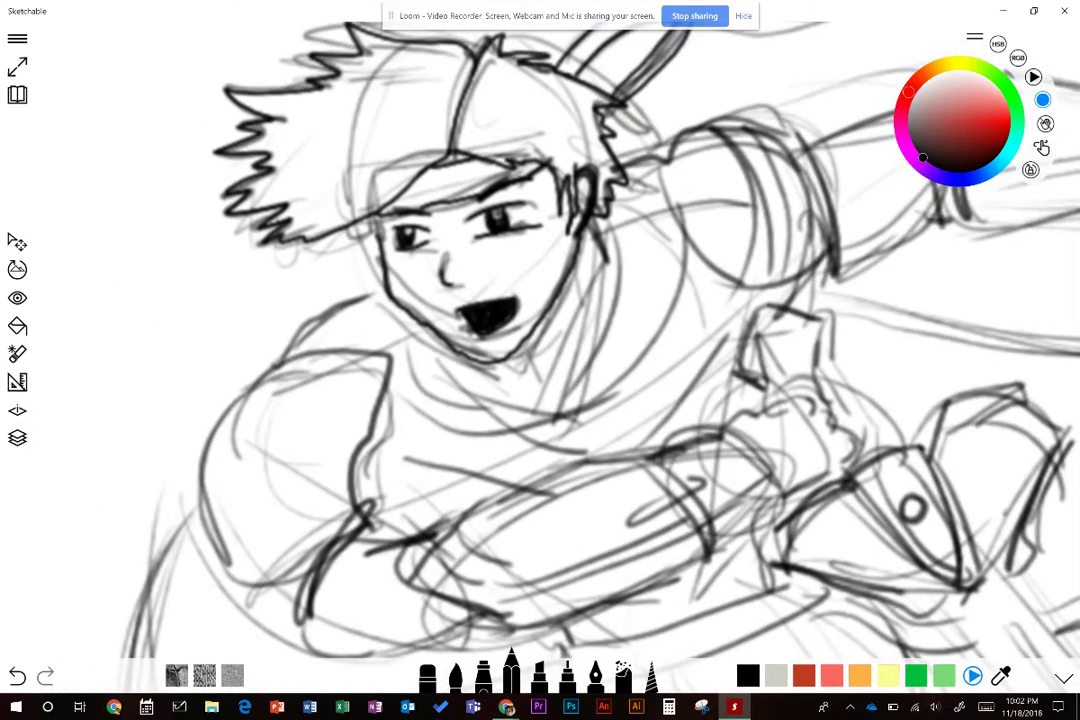
pyautogui.moveTo(572, 268); pyautogui.dragTo(583, 304)
pyautogui.moveTo(490, 384)
pyautogui.mouseDown()
pyautogui.moveTo(540, 376)
pyautogui.moveTo(582, 343)
pyautogui.mouseUp()
pyautogui.moveTo(586, 254); pyautogui.dragTo(583, 348)
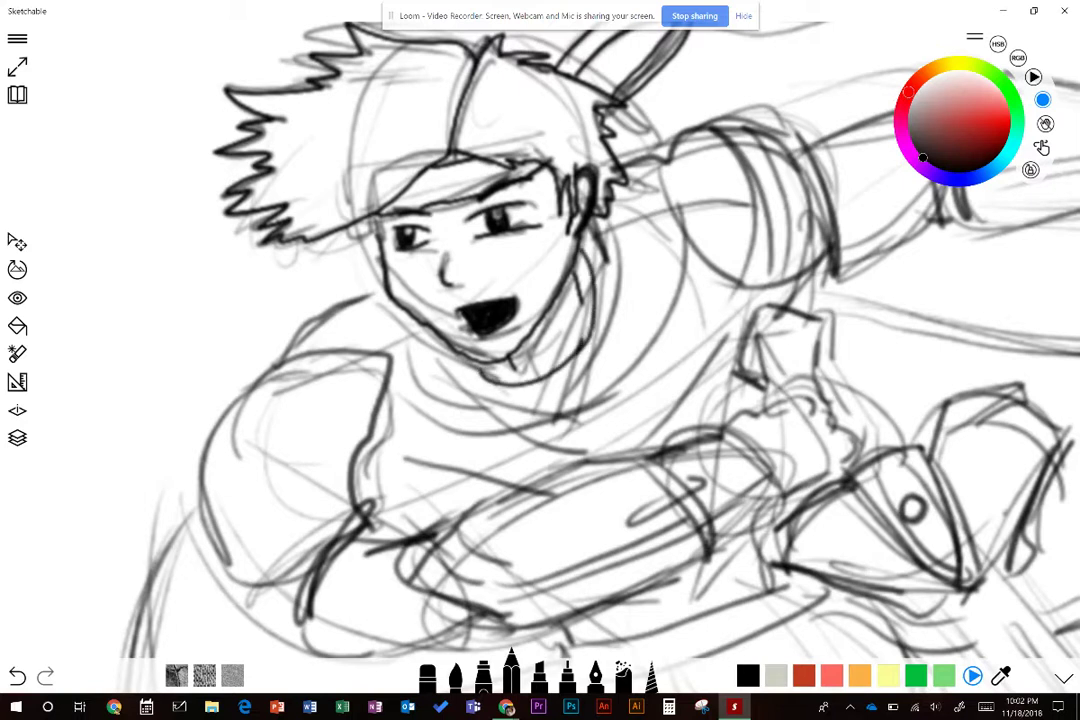
# Ink both shoulder lines beside the head and the curved cloth folds around the collar
pyautogui.moveTo(382, 291); pyautogui.dragTo(290, 330)
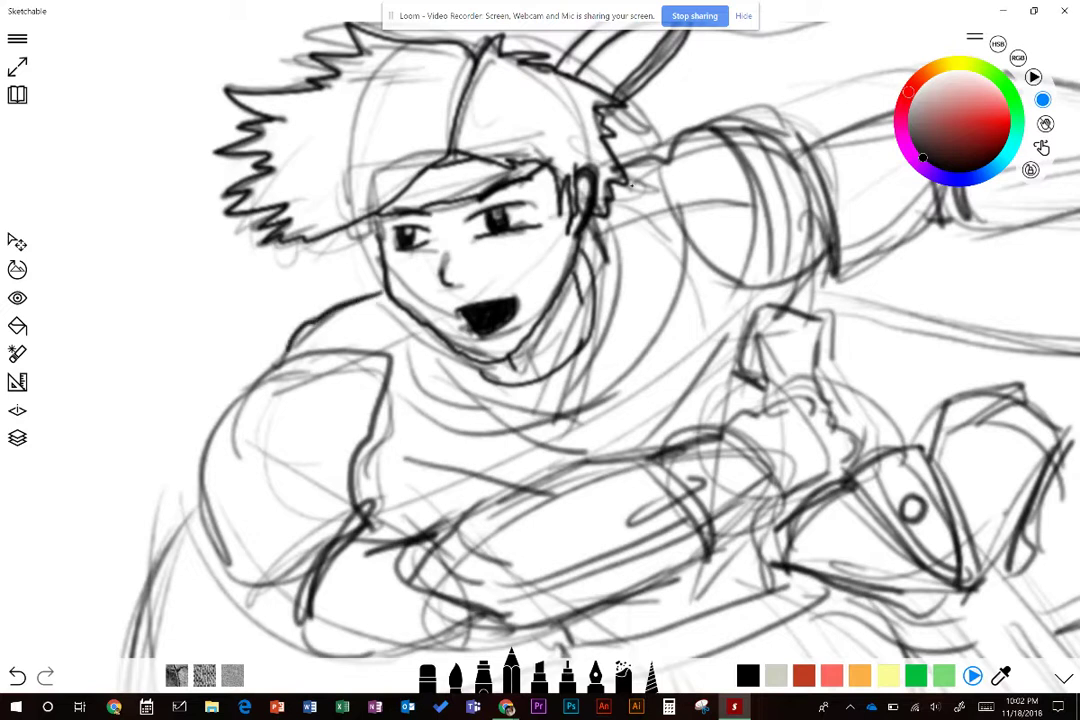
pyautogui.moveTo(622, 168); pyautogui.dragTo(671, 158)
pyautogui.moveTo(441, 377); pyautogui.dragTo(571, 398)
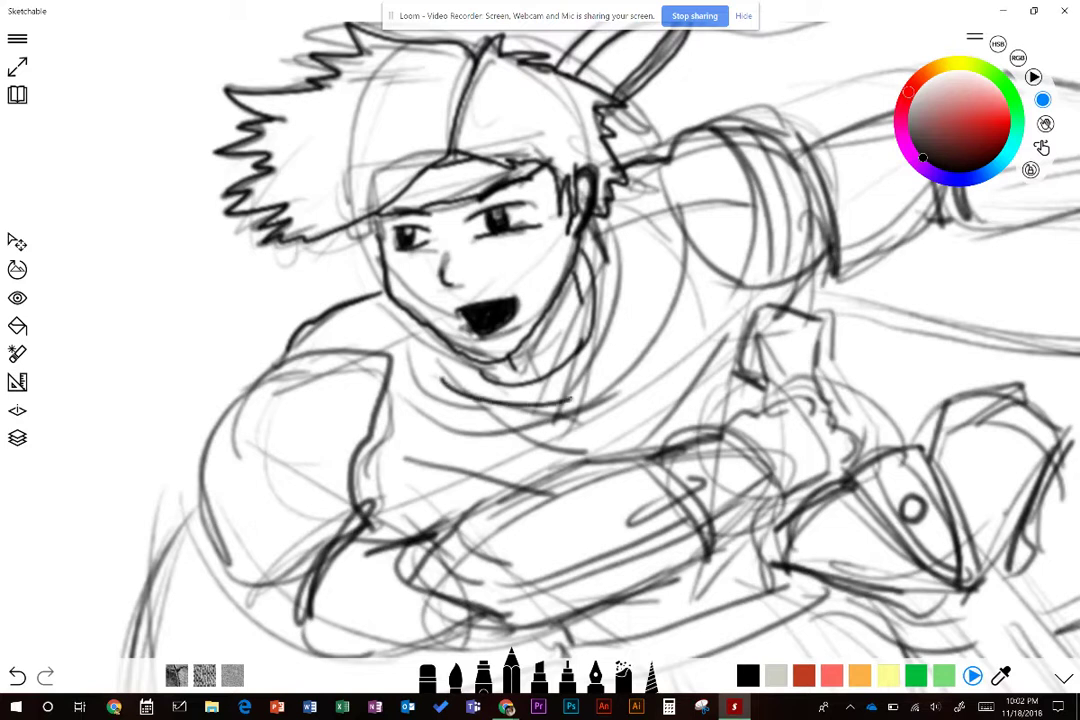
pyautogui.moveTo(658, 287); pyautogui.dragTo(612, 382)
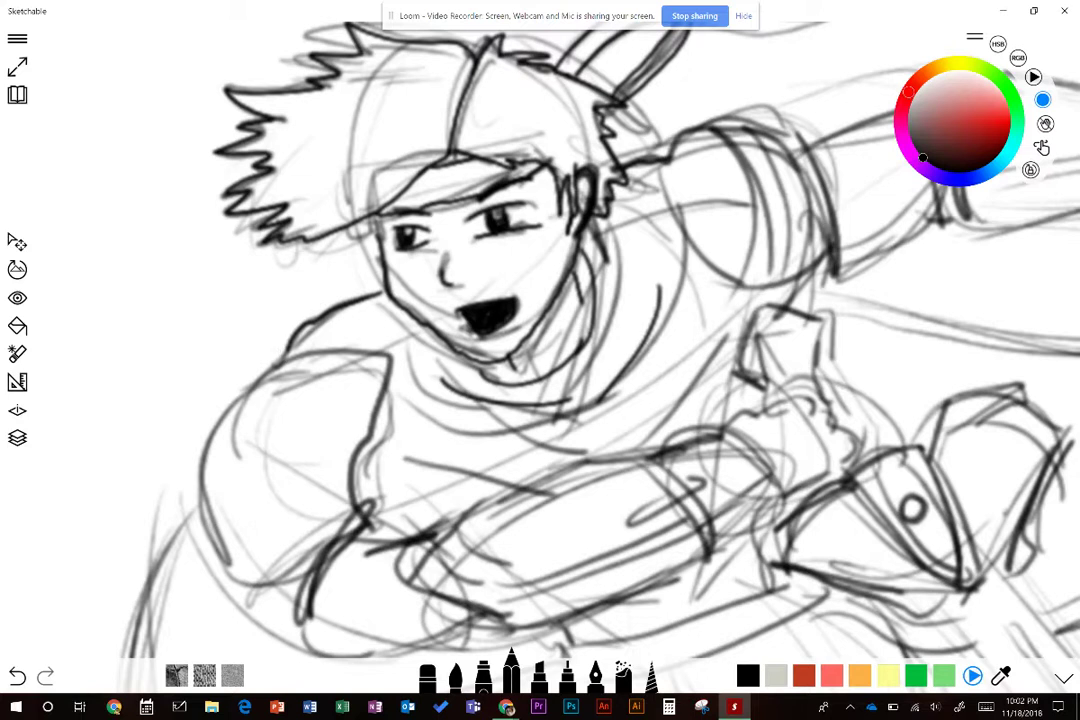
# Ink the outline of the shoulder pad on the bent arm and its inner rim along the lower edge
pyautogui.moveTo(248, 300)
pyautogui.mouseDown()
pyautogui.moveTo(190, 348)
pyautogui.moveTo(171, 425)
pyautogui.moveTo(205, 492)
pyautogui.mouseUp()
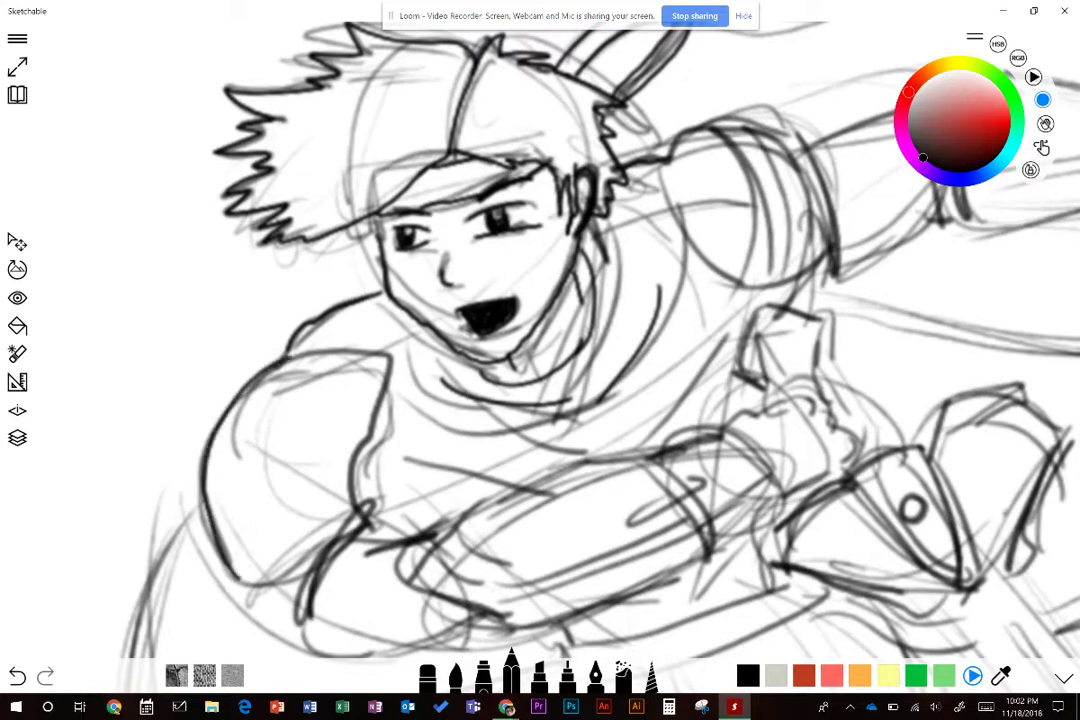
pyautogui.moveTo(235, 580); pyautogui.dragTo(326, 543)
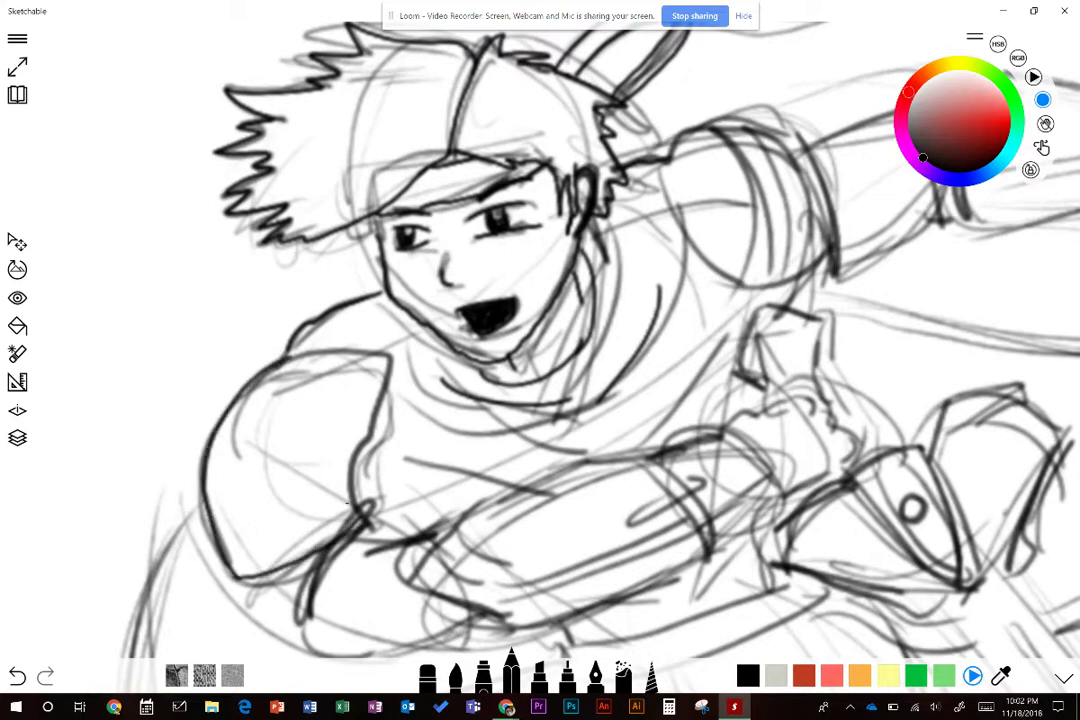
pyautogui.moveTo(303, 437)
pyautogui.mouseDown()
pyautogui.moveTo(330, 303)
pyautogui.moveTo(238, 300)
pyautogui.mouseUp()
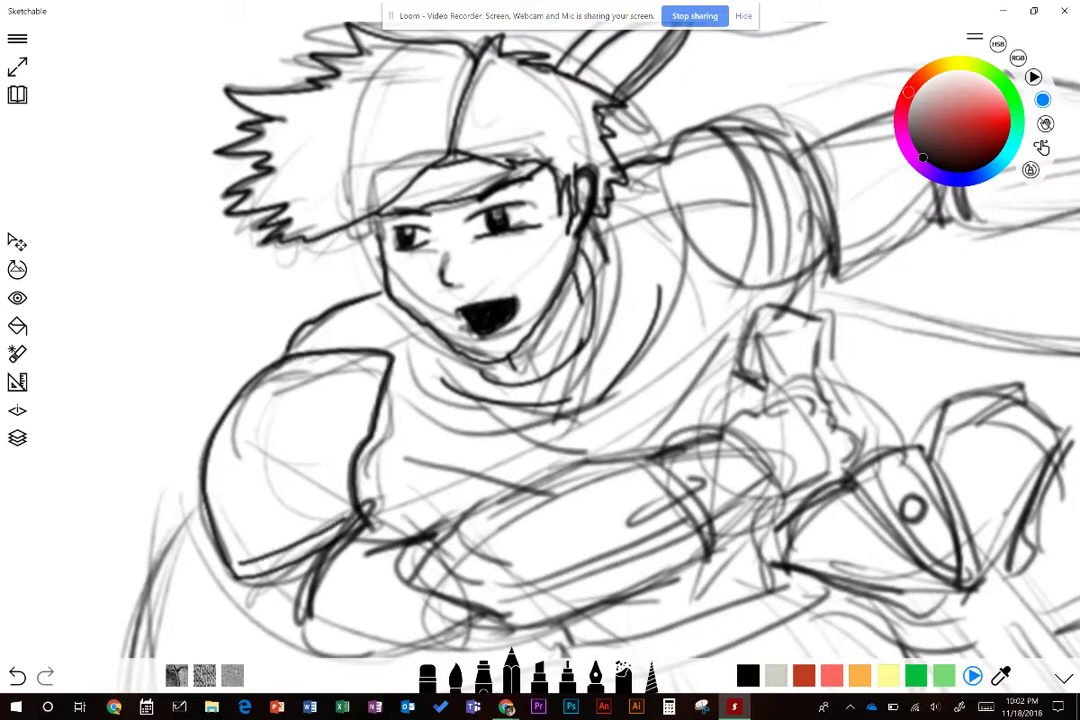
pyautogui.moveTo(220, 476); pyautogui.dragTo(232, 542)
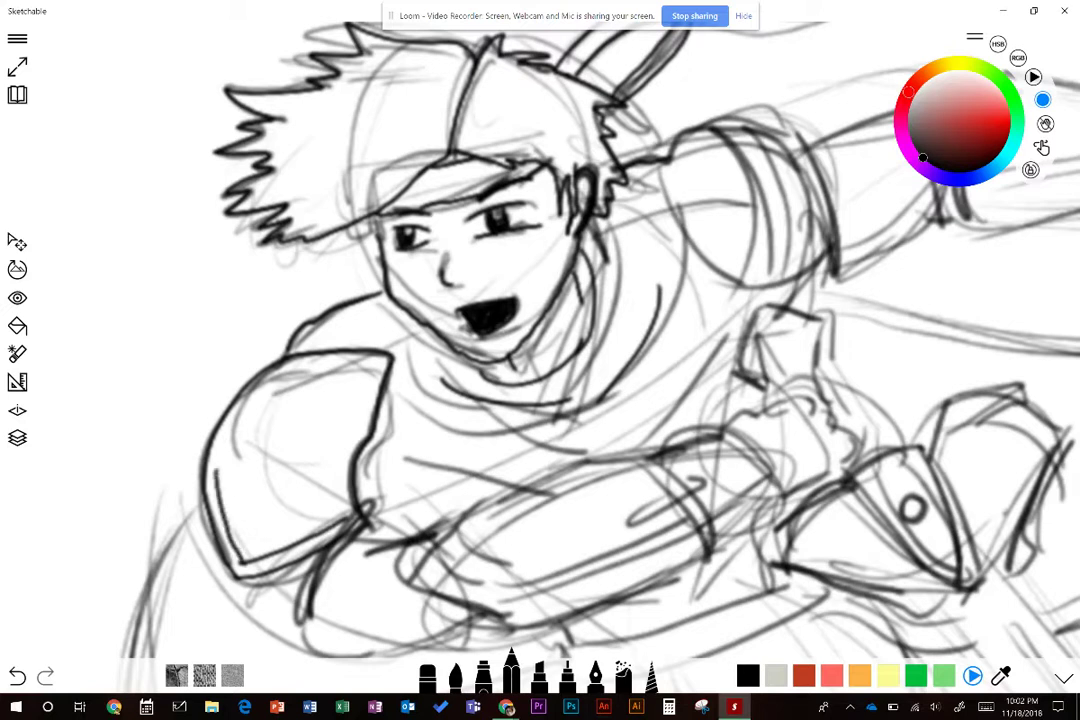
# Ink the sleeve folds under the shoulder pad and the bent upper arm's outline to the elbow
pyautogui.moveTo(173, 466); pyautogui.dragTo(137, 234)
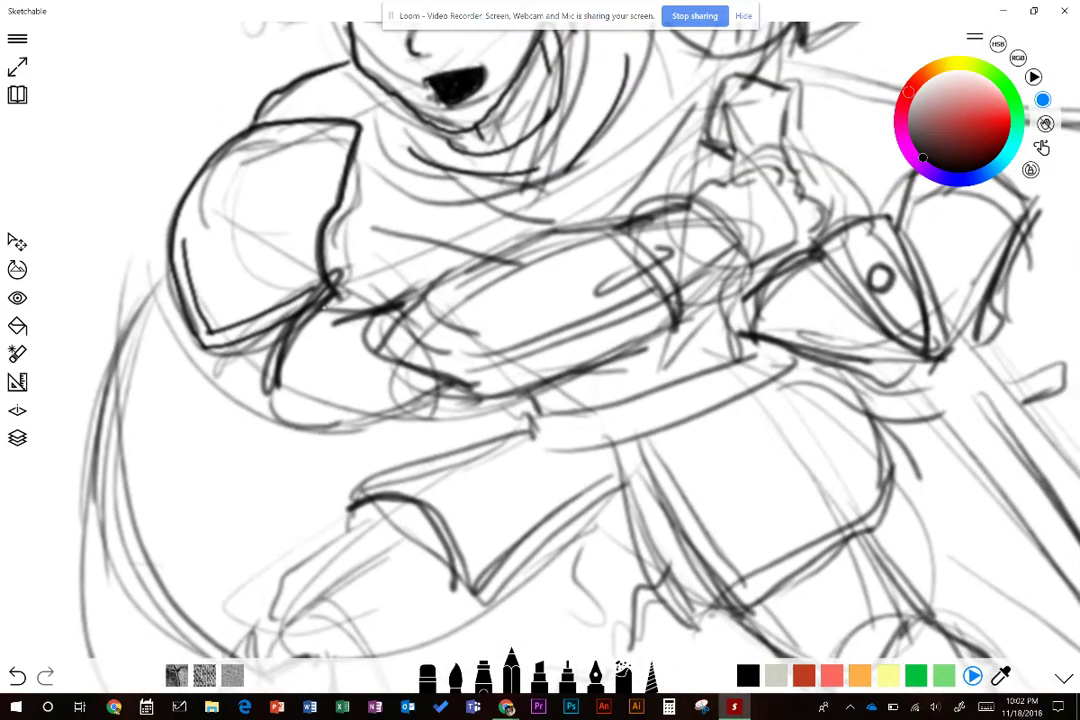
pyautogui.moveTo(284, 318); pyautogui.dragTo(258, 395)
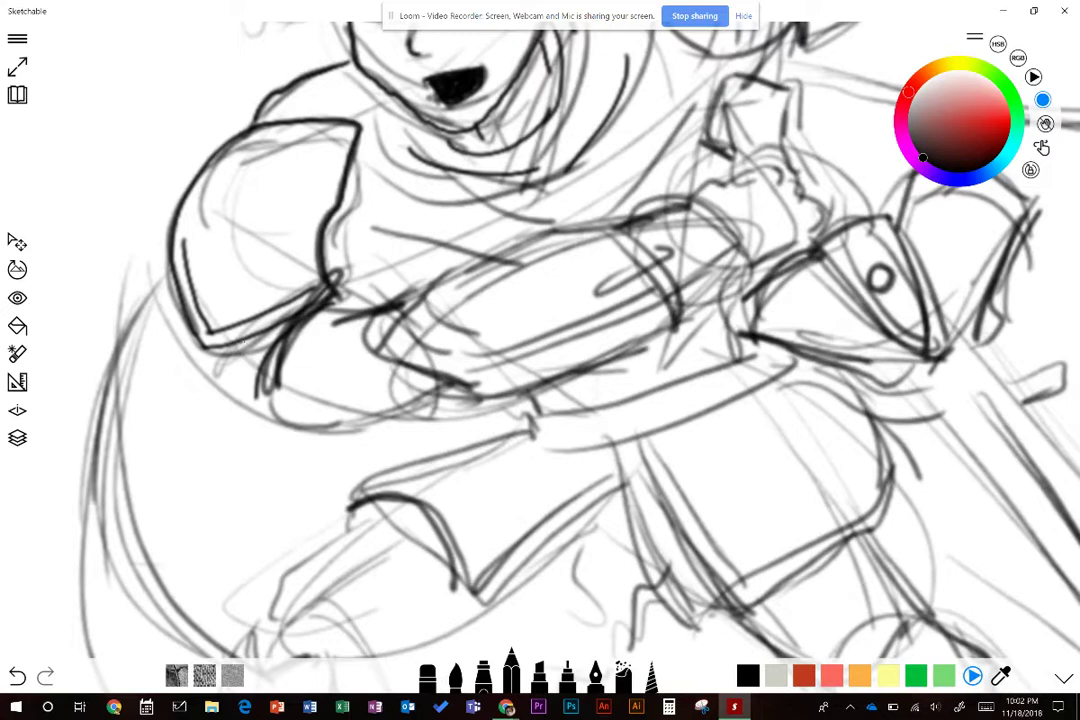
pyautogui.moveTo(220, 356); pyautogui.dragTo(255, 393)
pyautogui.moveTo(256, 338); pyautogui.dragTo(244, 368)
pyautogui.moveTo(296, 335); pyautogui.dragTo(379, 304)
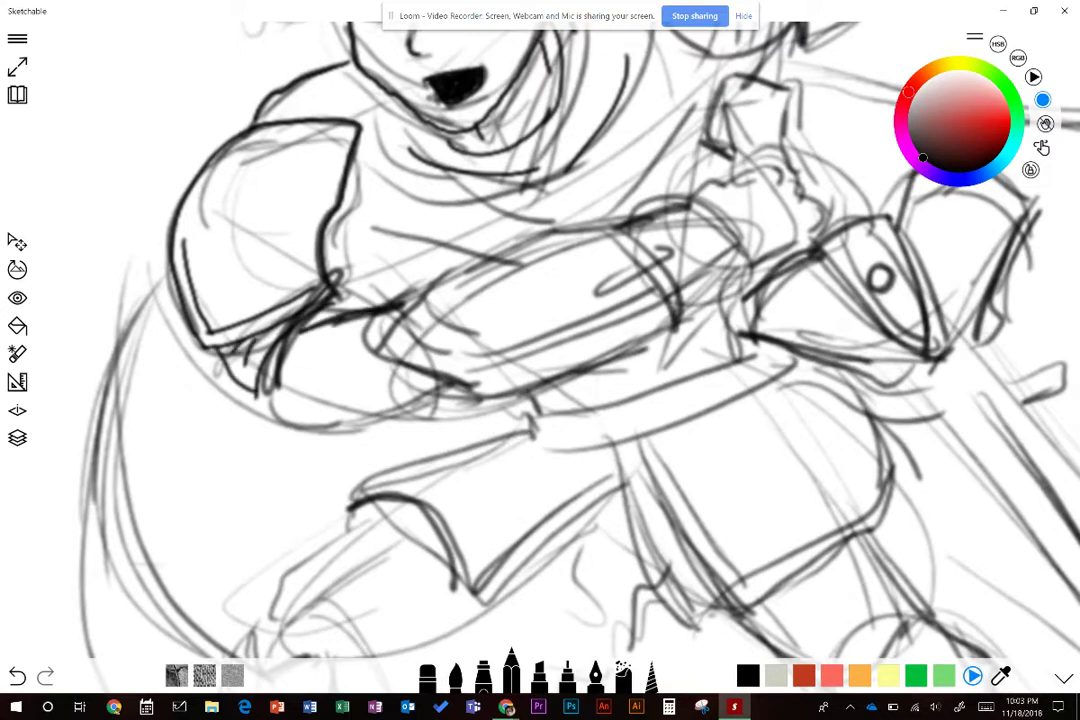
pyautogui.moveTo(256, 395)
pyautogui.mouseDown()
pyautogui.moveTo(358, 409)
pyautogui.moveTo(428, 396)
pyautogui.mouseUp()
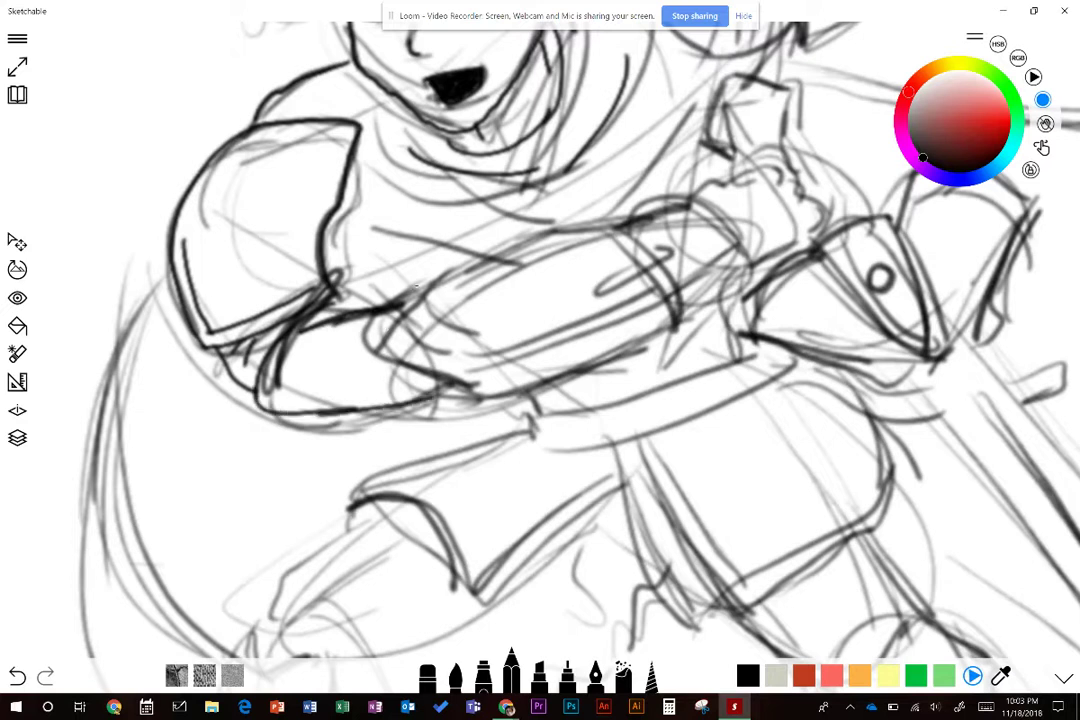
# Ink the bent forearm bracer's elbow edge, upper edge and rounded wrist end
pyautogui.moveTo(428, 282)
pyautogui.mouseDown()
pyautogui.moveTo(376, 320)
pyautogui.moveTo(420, 368)
pyautogui.moveTo(500, 388)
pyautogui.mouseUp()
pyautogui.moveTo(360, 244)
pyautogui.mouseDown()
pyautogui.moveTo(560, 172)
pyautogui.moveTo(597, 180)
pyautogui.moveTo(628, 240)
pyautogui.mouseUp()
pyautogui.moveTo(742, 280); pyautogui.dragTo(731, 300)
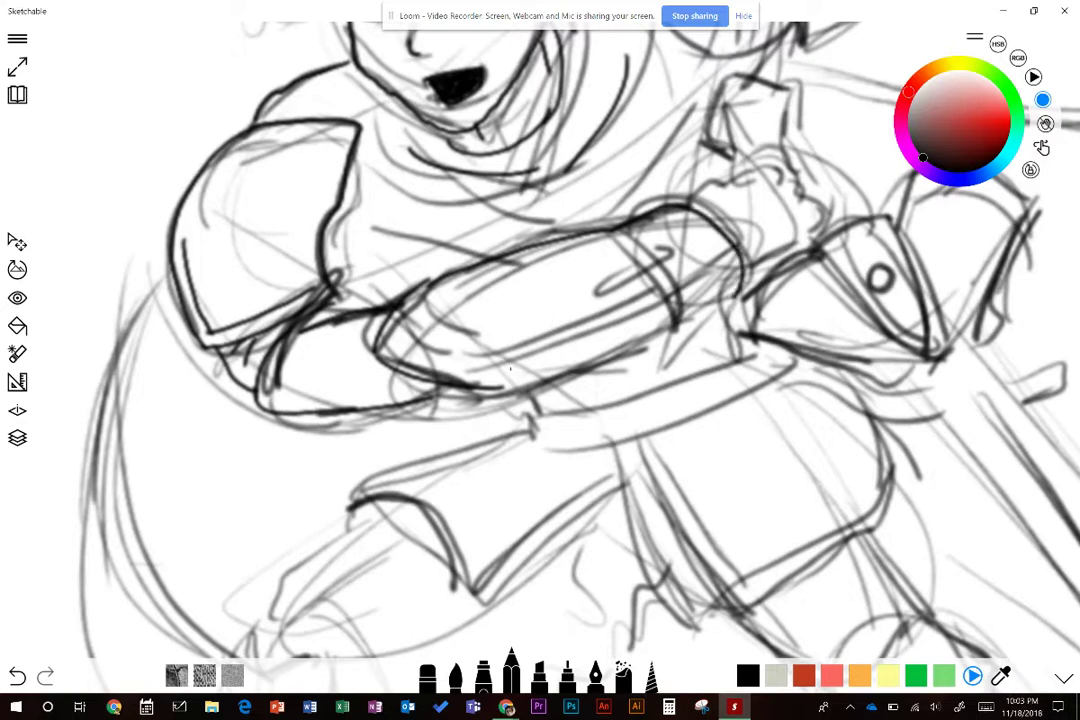
# Ink the bracer's lower edge, its strap with the slotted buckle, and the two trim lines along the forearm
pyautogui.moveTo(414, 331)
pyautogui.mouseDown()
pyautogui.moveTo(619, 249)
pyautogui.moveTo(663, 249)
pyautogui.moveTo(675, 264)
pyautogui.mouseUp()
pyautogui.moveTo(597, 294)
pyautogui.mouseDown()
pyautogui.moveTo(645, 263)
pyautogui.moveTo(676, 325)
pyautogui.mouseUp()
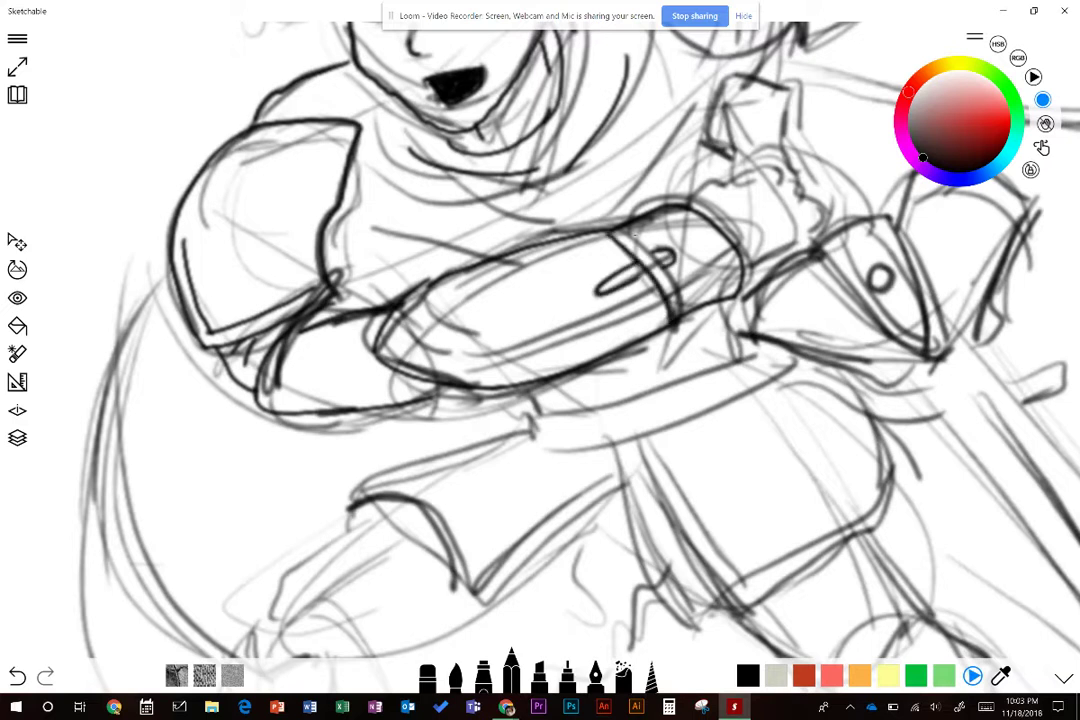
pyautogui.moveTo(627, 231)
pyautogui.mouseDown()
pyautogui.moveTo(652, 254)
pyautogui.moveTo(678, 318)
pyautogui.mouseUp()
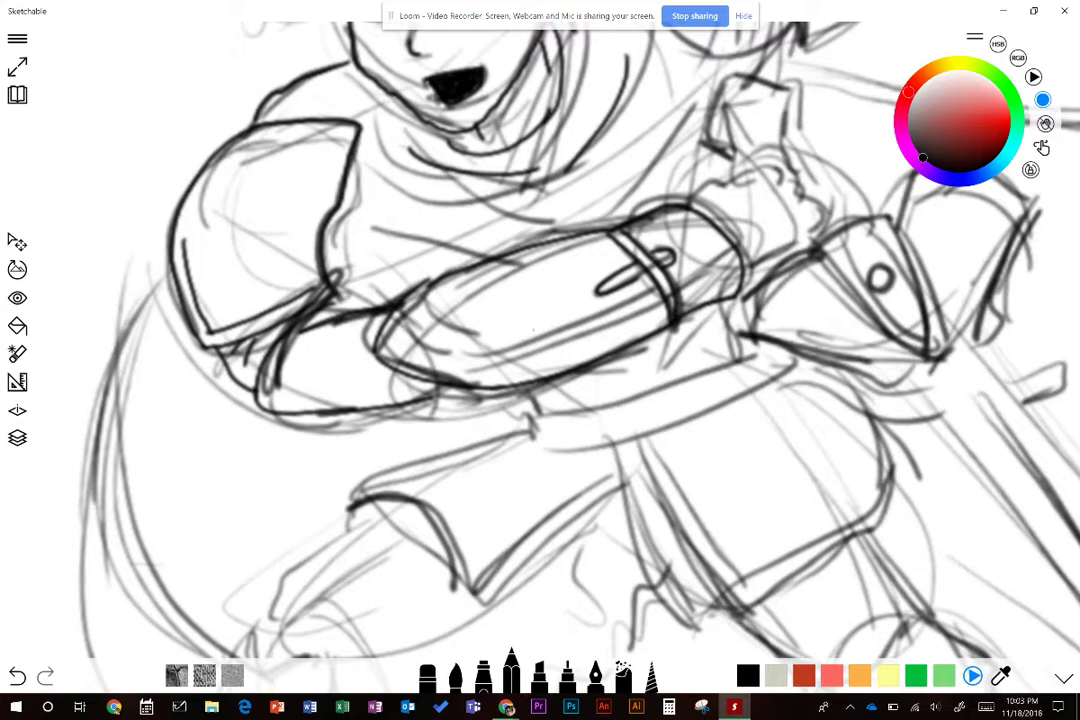
pyautogui.moveTo(392, 298); pyautogui.dragTo(557, 244)
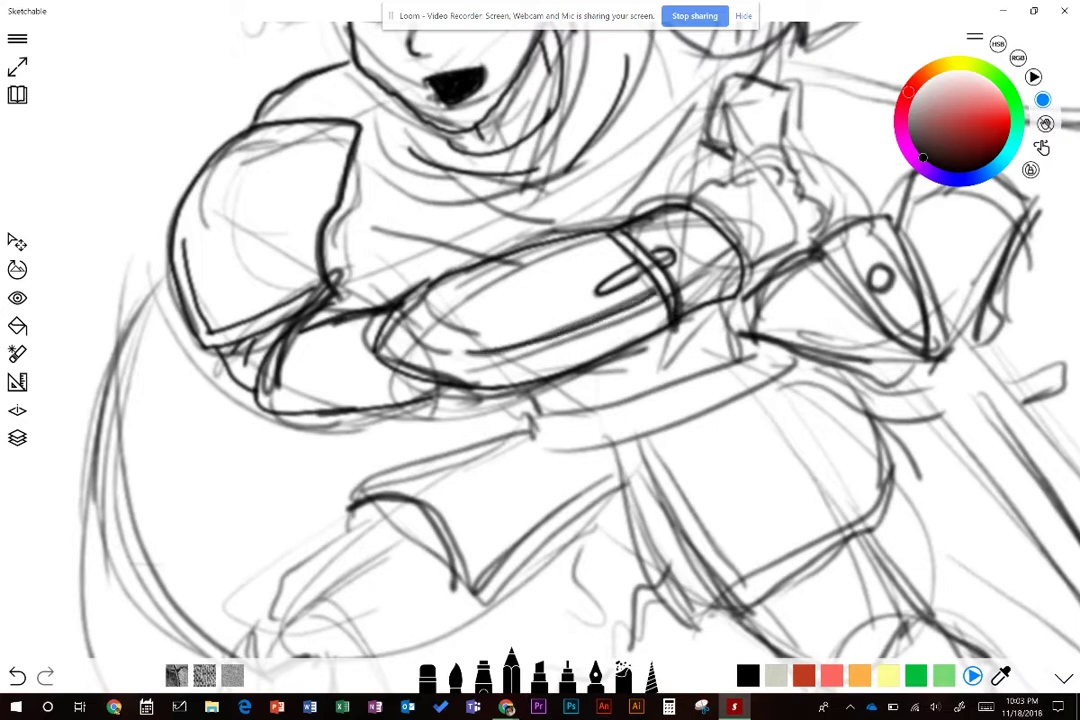
pyautogui.moveTo(396, 312); pyautogui.dragTo(567, 256)
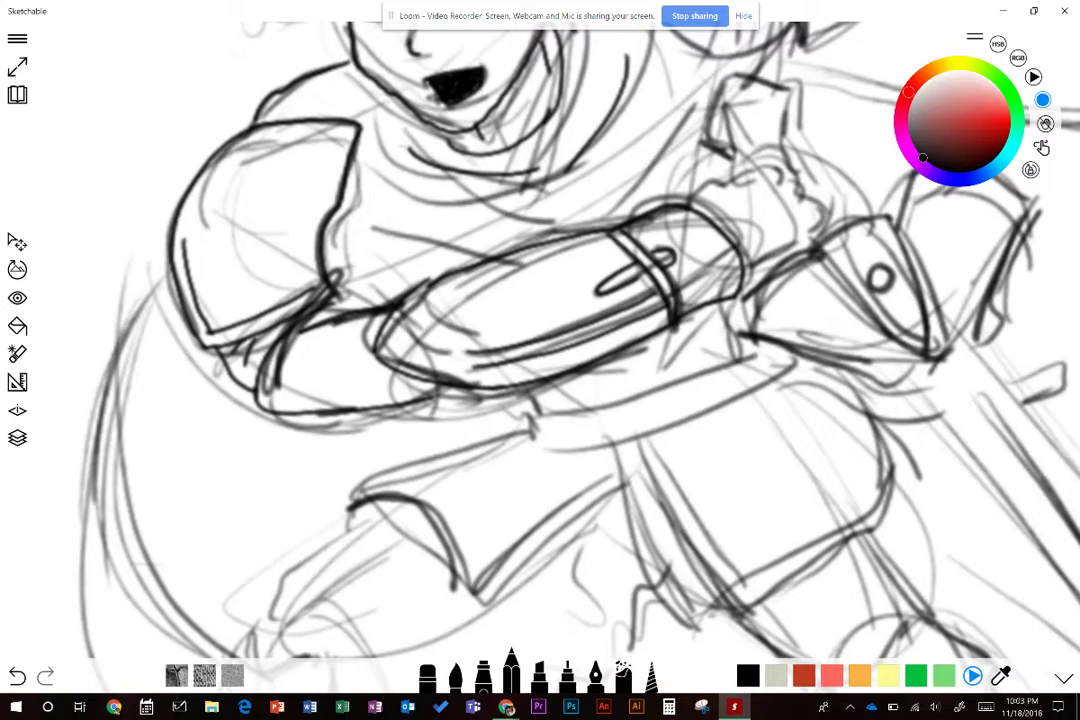
# Ink the clenched fist gripping the sword, with its knuckles and finger creases
pyautogui.moveTo(333, 452); pyautogui.dragTo(118, 550)
pyautogui.moveTo(112, 351)
pyautogui.mouseDown()
pyautogui.moveTo(147, 405)
pyautogui.moveTo(150, 440)
pyautogui.mouseUp()
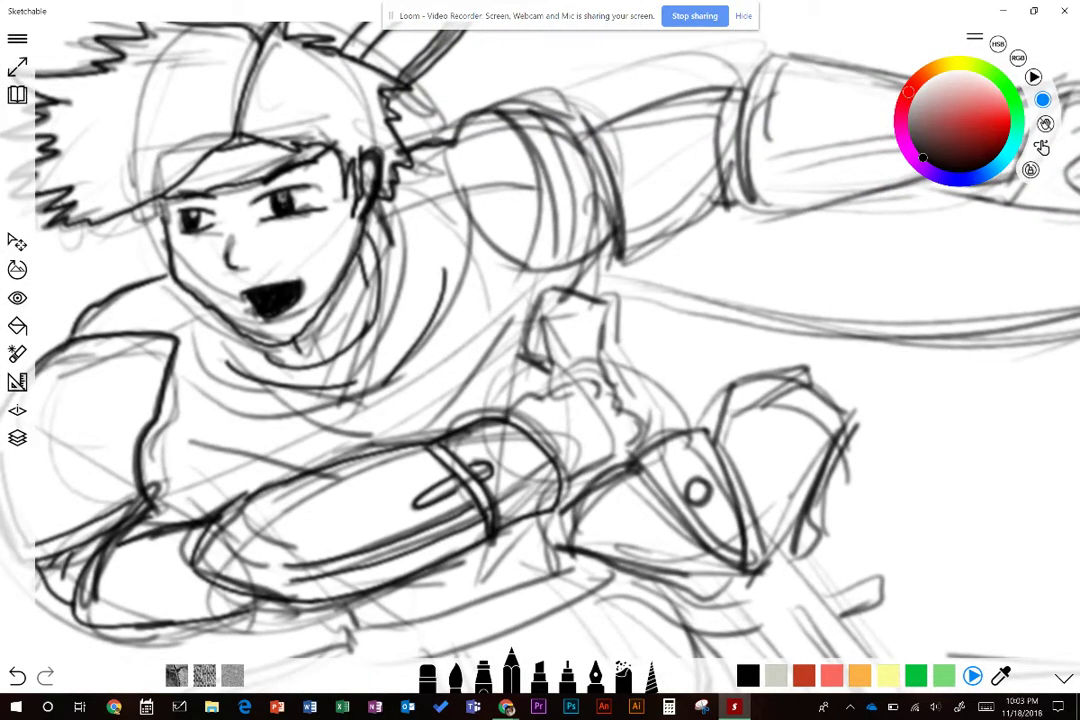
pyautogui.moveTo(507, 417)
pyautogui.mouseDown()
pyautogui.moveTo(557, 390)
pyautogui.moveTo(547, 390)
pyautogui.moveTo(598, 380)
pyautogui.moveTo(624, 398)
pyautogui.moveTo(638, 430)
pyautogui.moveTo(612, 466)
pyautogui.mouseUp()
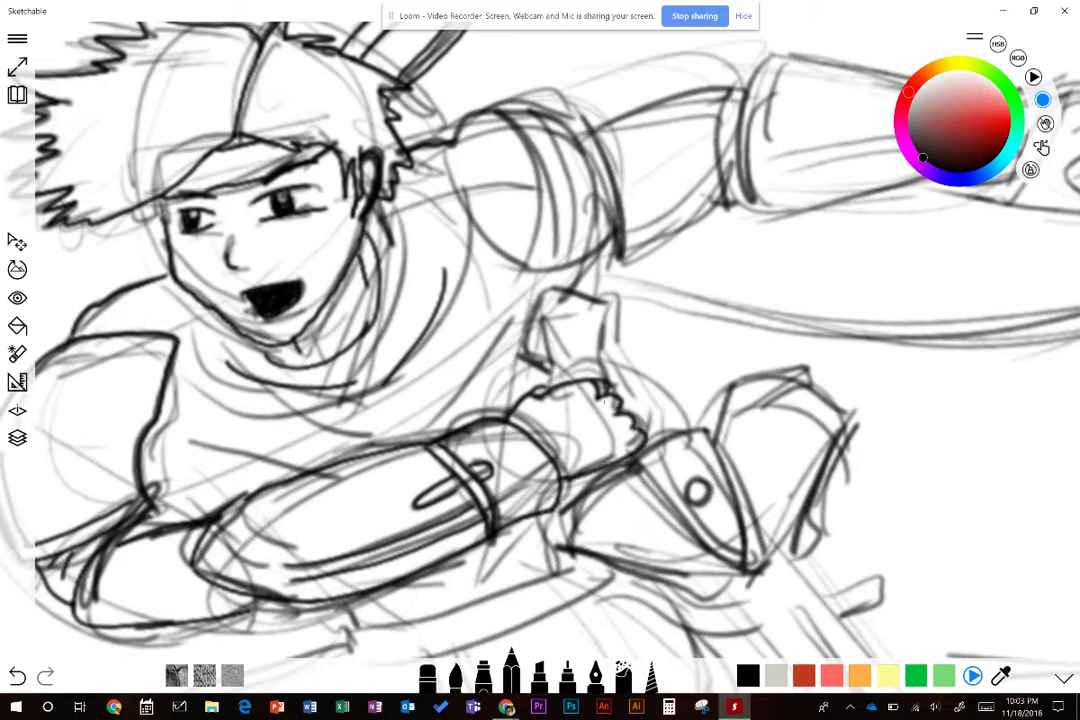
pyautogui.moveTo(598, 397); pyautogui.dragTo(638, 452)
# Ink the outline of the rounded shoulder pad on the outstretched arm
pyautogui.moveTo(76, 420); pyautogui.dragTo(246, 368)
pyautogui.moveTo(204, 438); pyautogui.dragTo(133, 530)
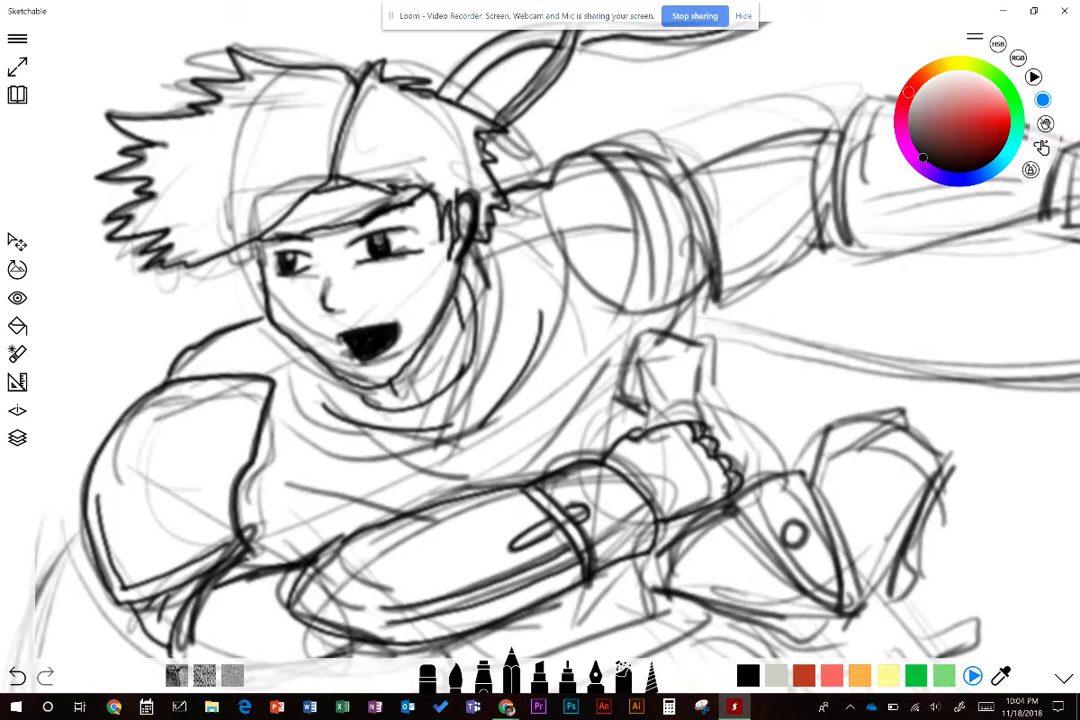
pyautogui.moveTo(566, 245); pyautogui.dragTo(608, 294)
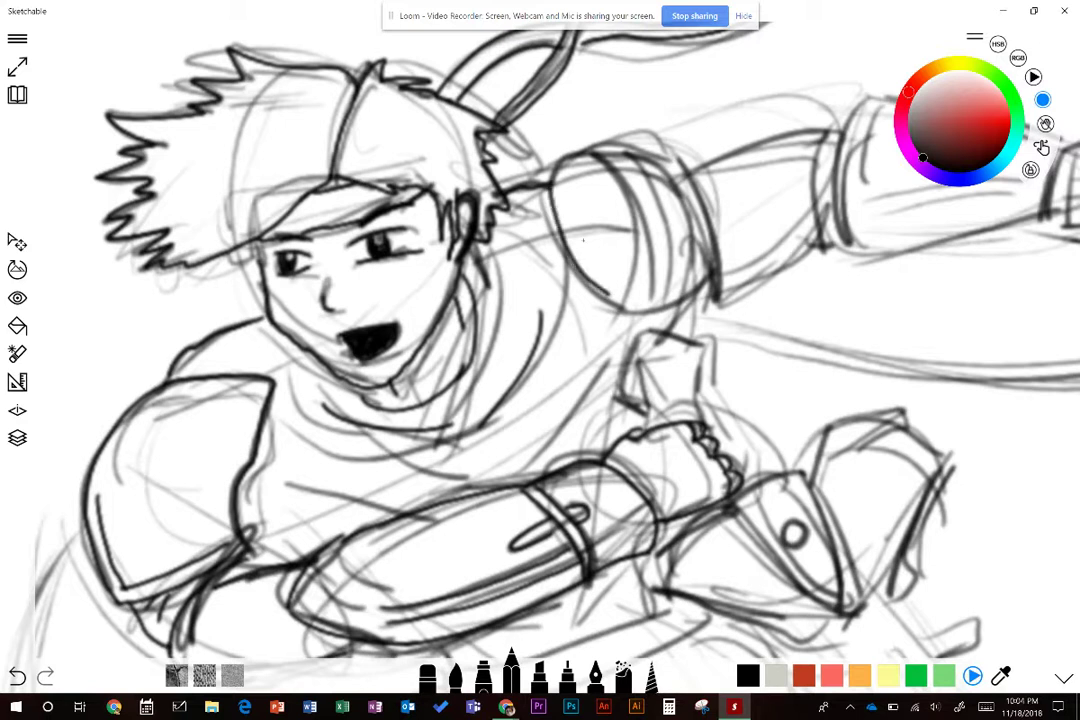
pyautogui.moveTo(553, 187)
pyautogui.mouseDown()
pyautogui.moveTo(590, 274)
pyautogui.moveTo(682, 302)
pyautogui.moveTo(717, 297)
pyautogui.mouseUp()
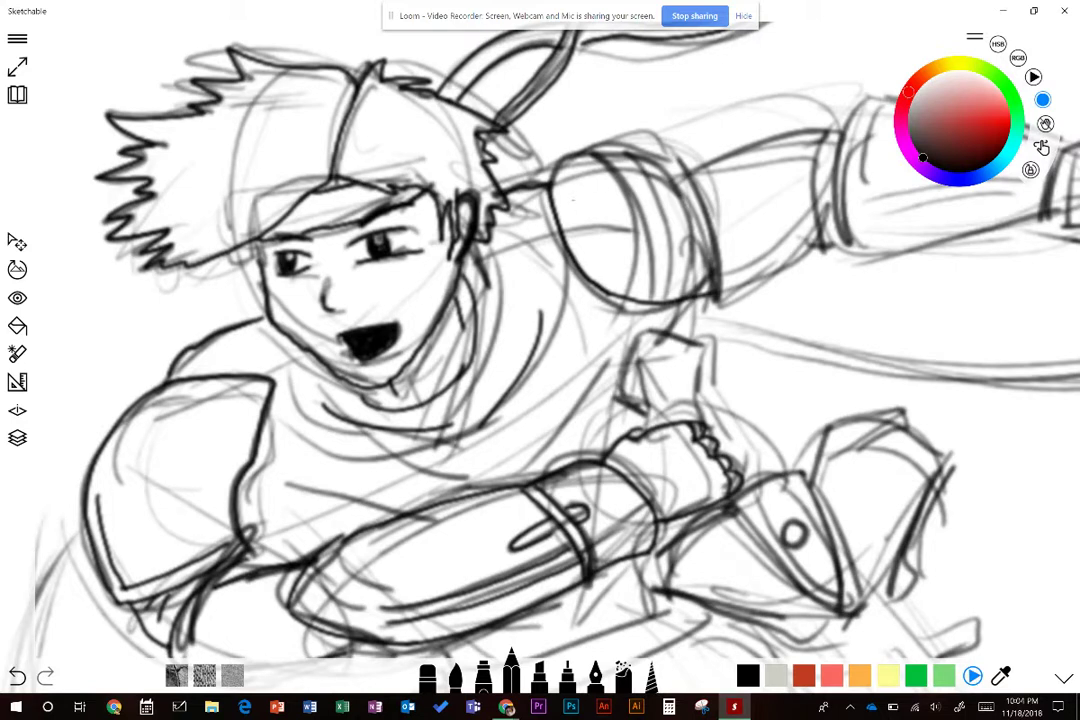
pyautogui.moveTo(556, 187); pyautogui.dragTo(594, 157)
pyautogui.scroll(-5, 420, 430)
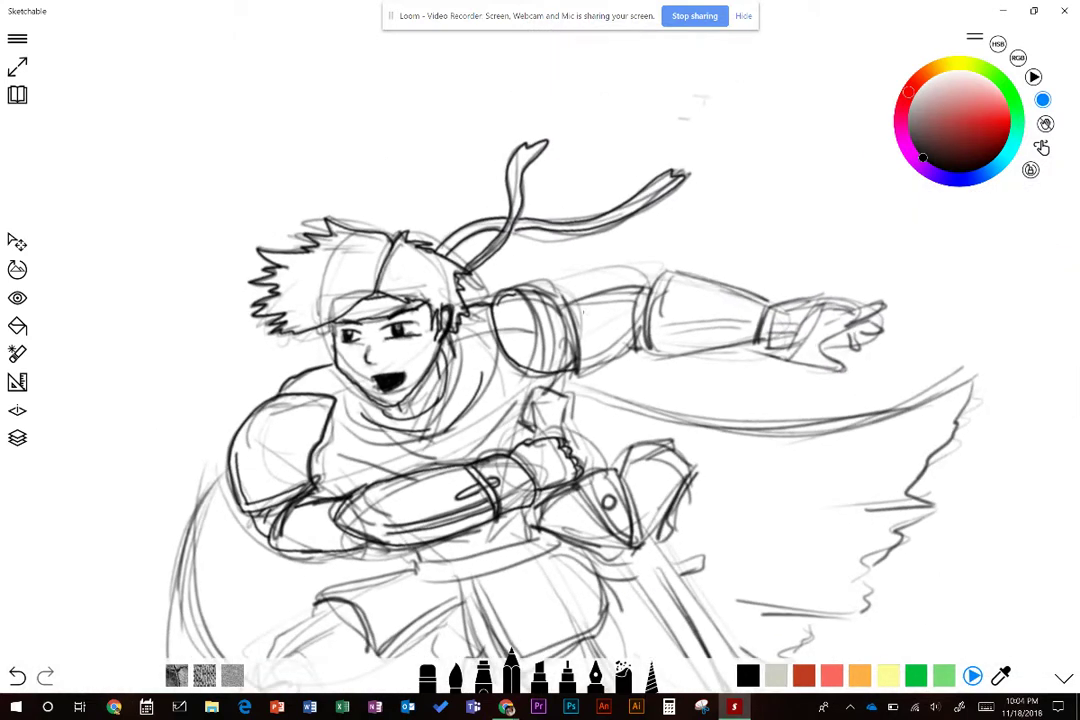
pyautogui.moveTo(597, 295); pyautogui.dragTo(649, 287)
pyautogui.moveTo(575, 360); pyautogui.dragTo(637, 340)
pyautogui.moveTo(567, 298); pyautogui.dragTo(648, 292)
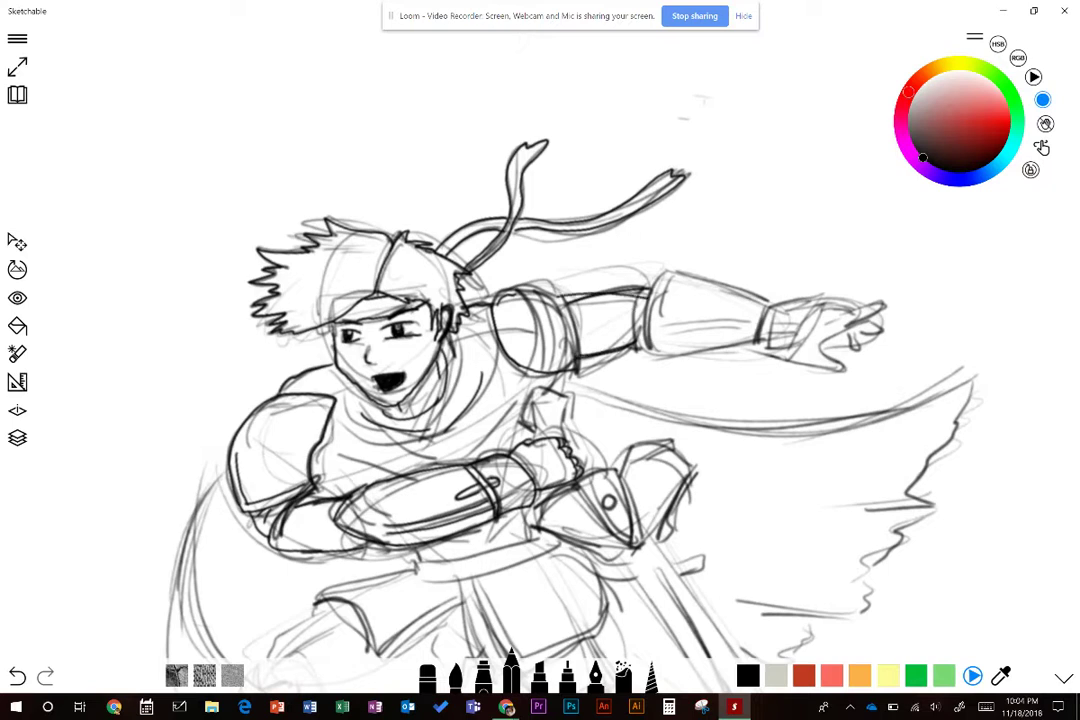
pyautogui.hotkey('ctrl', 'z')
pyautogui.hotkey('ctrl', 'z')
pyautogui.hotkey('ctrl', 'z')
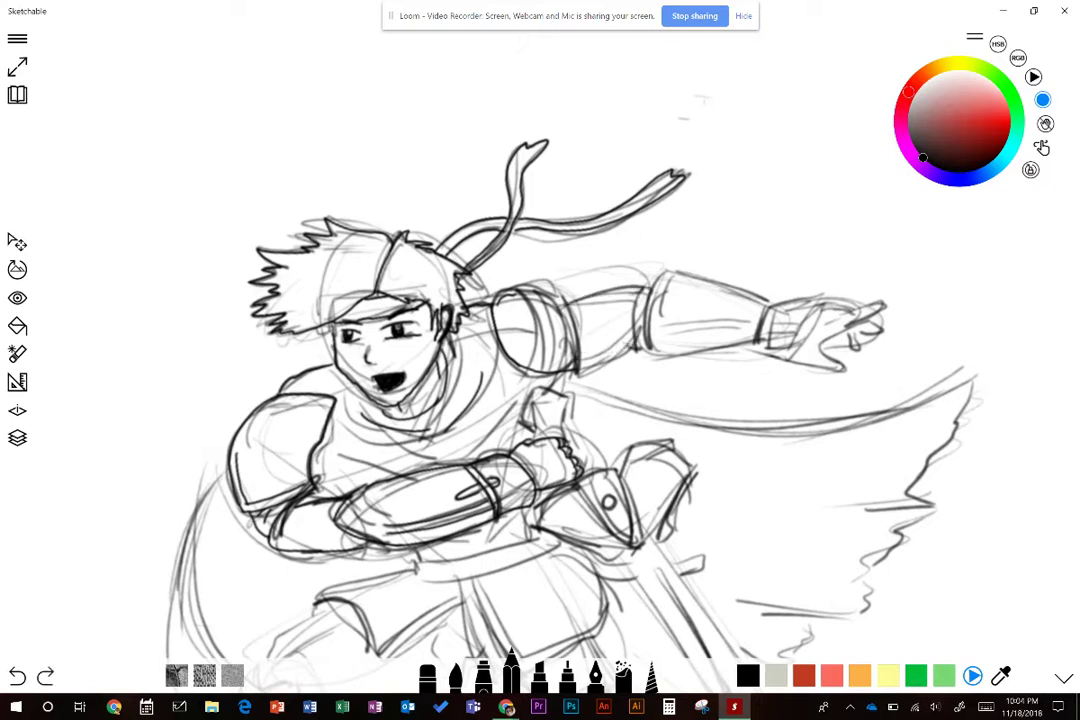
# Ink the outstretched arm's upper sleeve and the forearm bracer with its inner border and flared wrist cuff
pyautogui.moveTo(566, 304); pyautogui.dragTo(648, 308)
pyautogui.moveTo(590, 360); pyautogui.dragTo(636, 349)
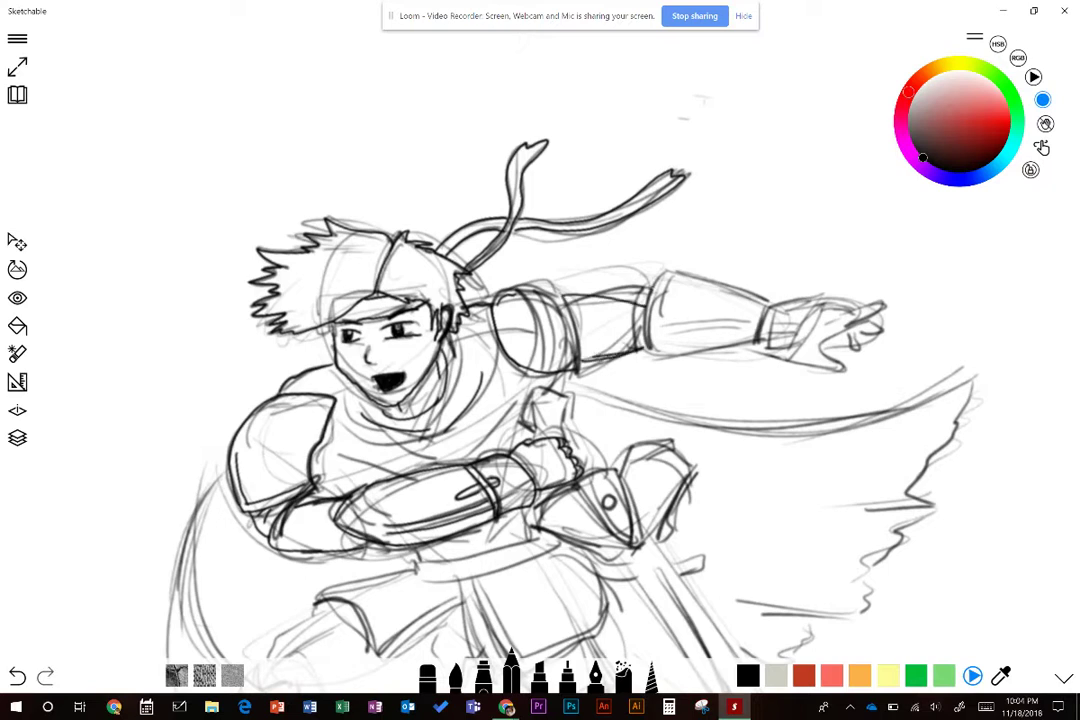
pyautogui.moveTo(647, 285); pyautogui.dragTo(652, 332)
pyautogui.moveTo(651, 286)
pyautogui.mouseDown()
pyautogui.moveTo(819, 294)
pyautogui.moveTo(809, 320)
pyautogui.mouseUp()
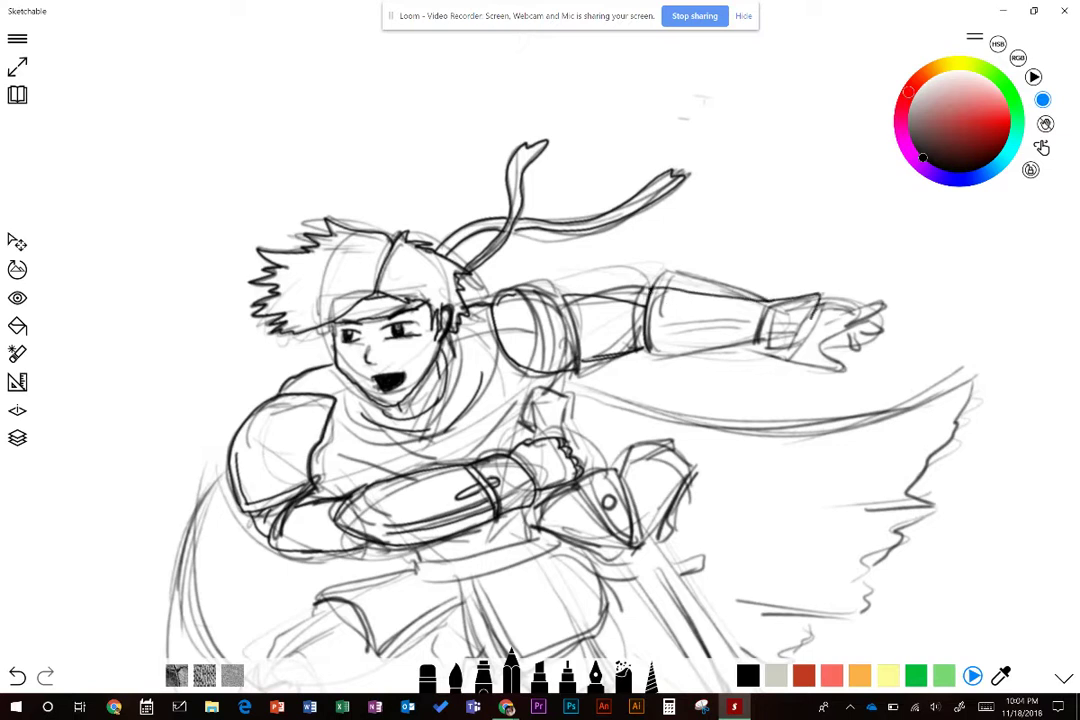
pyautogui.moveTo(547, 298); pyautogui.dragTo(665, 300)
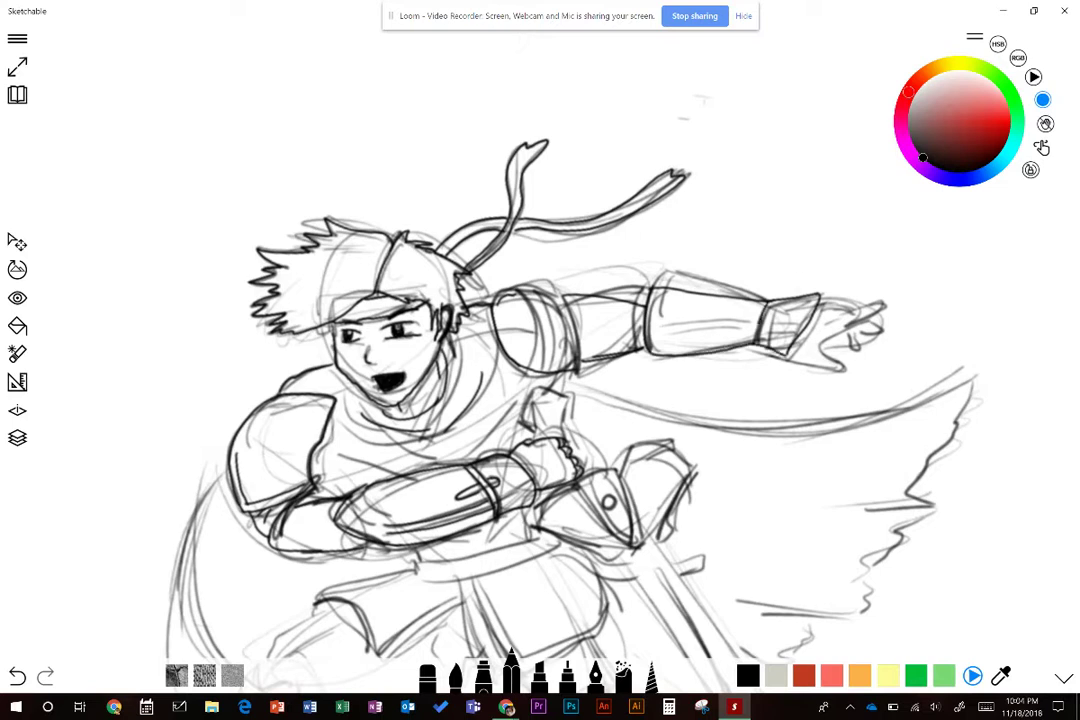
pyautogui.moveTo(771, 300)
pyautogui.mouseDown()
pyautogui.moveTo(781, 338)
pyautogui.moveTo(750, 324)
pyautogui.moveTo(680, 323)
pyautogui.moveTo(664, 294)
pyautogui.moveTo(728, 332)
pyautogui.mouseUp()
pyautogui.moveTo(552, 244)
pyautogui.mouseDown()
pyautogui.moveTo(552, 269)
pyautogui.moveTo(578, 282)
pyautogui.moveTo(650, 278)
pyautogui.mouseUp()
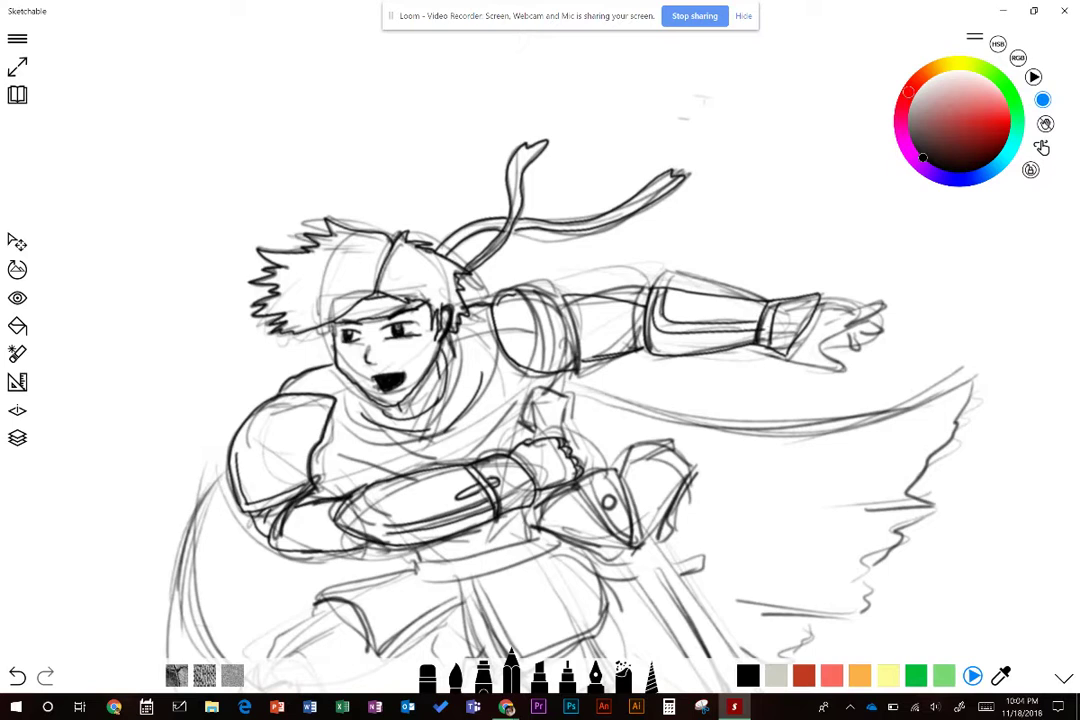
# Ink the cuff line and the outstretched hand with its pointing finger, curled fingers and thumb
pyautogui.moveTo(771, 326)
pyautogui.mouseDown()
pyautogui.moveTo(799, 323)
pyautogui.moveTo(752, 305)
pyautogui.moveTo(882, 302)
pyautogui.moveTo(838, 333)
pyautogui.mouseUp()
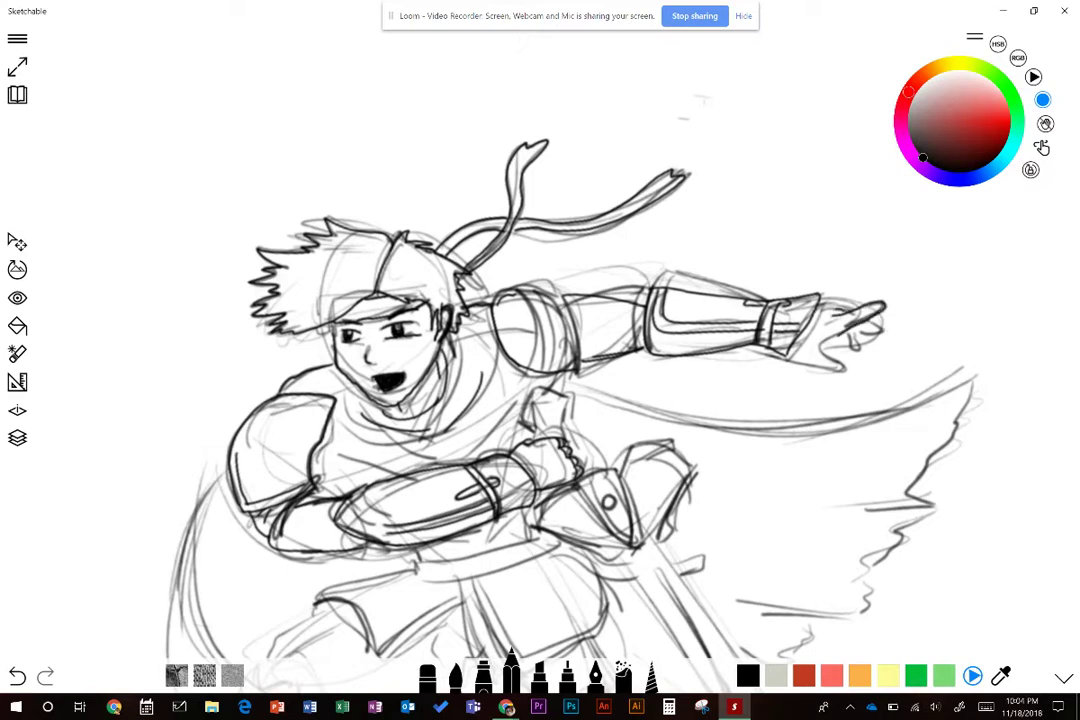
pyautogui.moveTo(826, 302); pyautogui.dragTo(862, 311)
pyautogui.moveTo(727, 278)
pyautogui.mouseDown()
pyautogui.moveTo(722, 294)
pyautogui.moveTo(712, 281)
pyautogui.mouseUp()
pyautogui.moveTo(841, 331)
pyautogui.mouseDown()
pyautogui.moveTo(824, 346)
pyautogui.moveTo(848, 371)
pyautogui.moveTo(799, 356)
pyautogui.mouseUp()
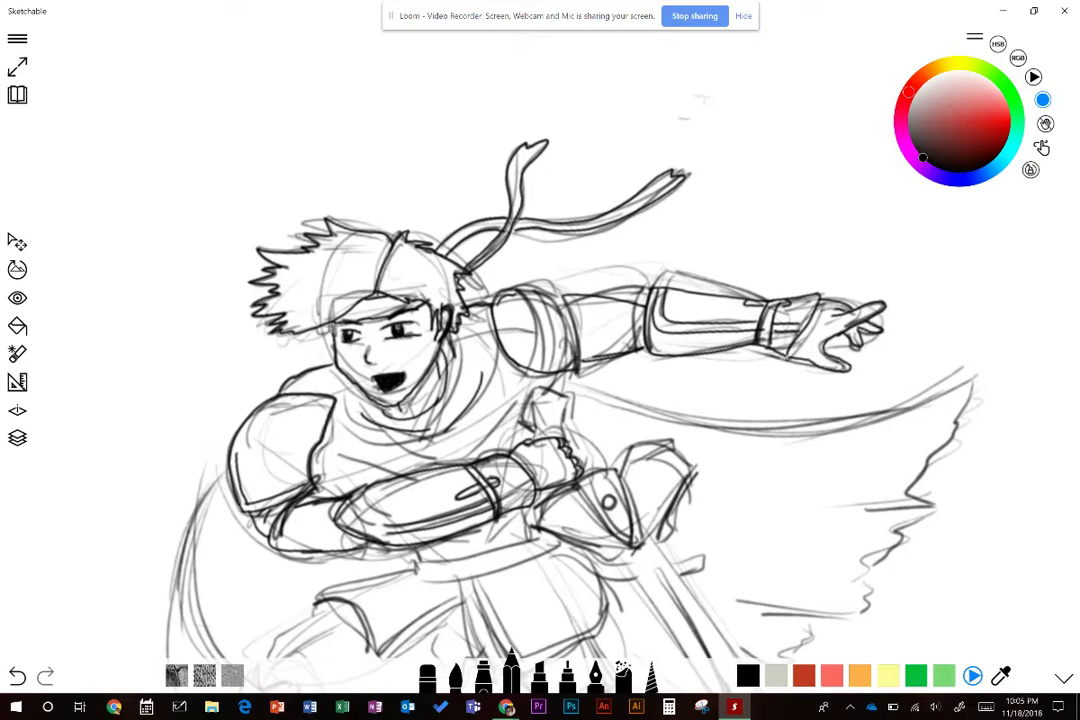
# Undo the last stroke on the outstretched hand and re-ink its thumb and the lower edge of the palm
pyautogui.hotkey('ctrl', 'z')
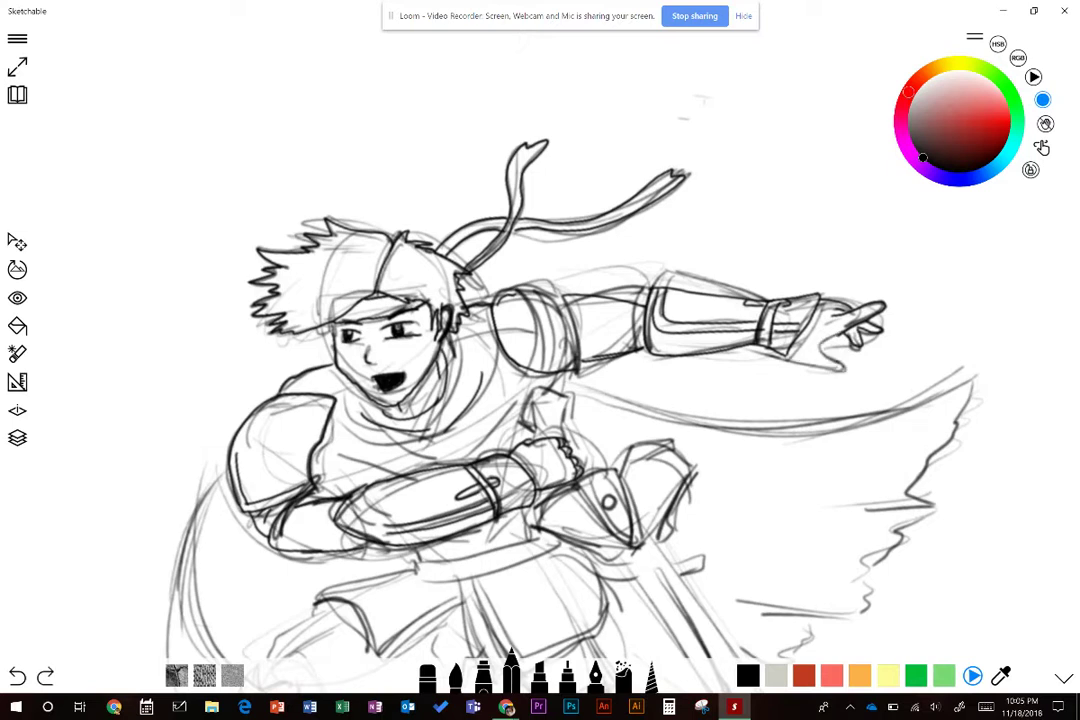
pyautogui.moveTo(837, 332)
pyautogui.mouseDown()
pyautogui.moveTo(822, 352)
pyautogui.moveTo(841, 364)
pyautogui.moveTo(821, 367)
pyautogui.mouseUp()
pyautogui.moveTo(696, 310); pyautogui.dragTo(670, 302)
pyautogui.moveTo(851, 311); pyautogui.dragTo(846, 326)
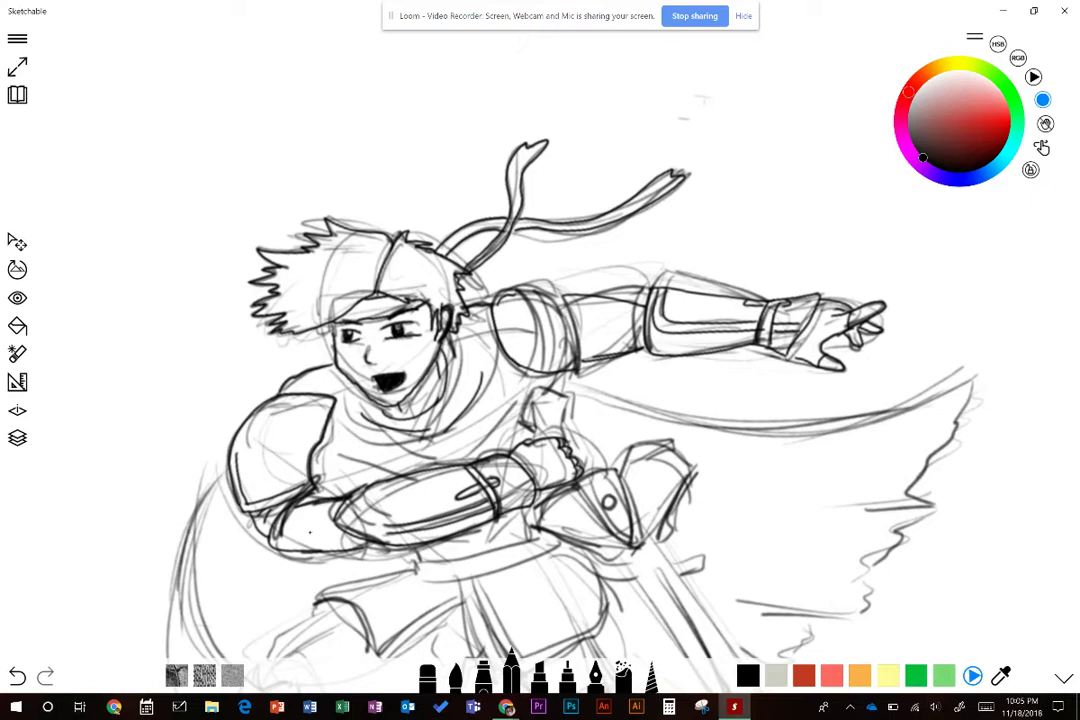
pyautogui.moveTo(310, 532); pyautogui.dragTo(344, 536)
pyautogui.hotkey('ctrl', 'z')
# Ink the sword's pommel above the fist and the near part of the guard with its round gem
pyautogui.moveTo(767, 467)
pyautogui.mouseDown()
pyautogui.moveTo(764, 184)
pyautogui.moveTo(737, 257)
pyautogui.moveTo(662, 264)
pyautogui.mouseUp()
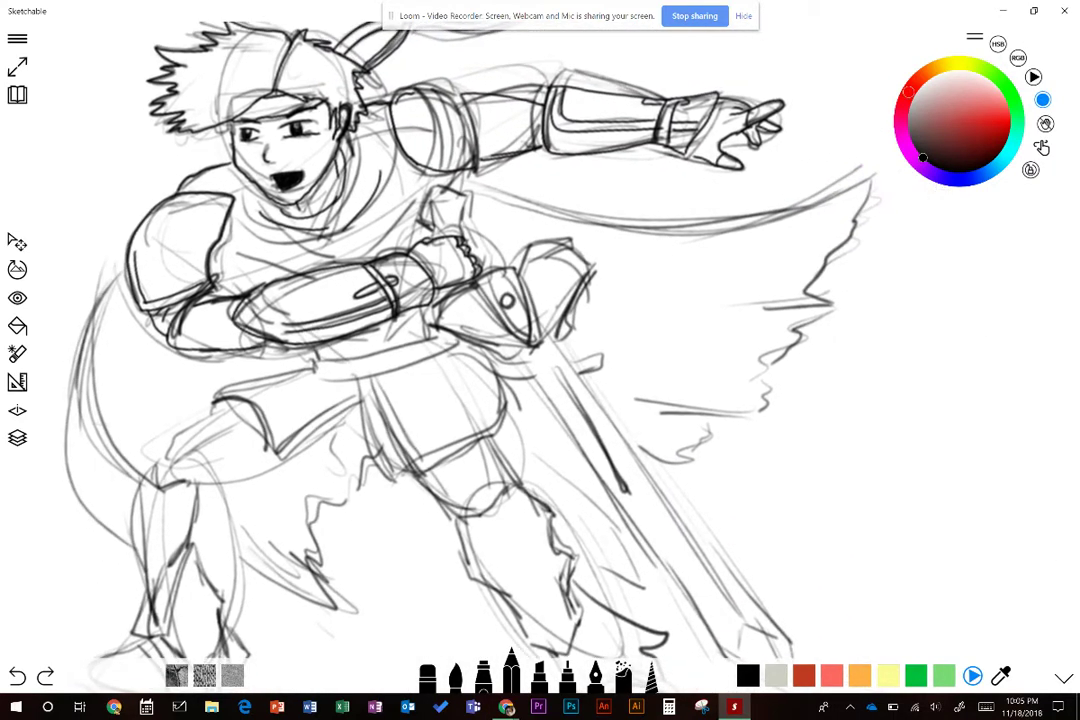
pyautogui.moveTo(364, 156); pyautogui.dragTo(358, 193)
pyautogui.moveTo(430, 226); pyautogui.dragTo(444, 234)
pyautogui.moveTo(432, 187)
pyautogui.mouseDown()
pyautogui.moveTo(468, 205)
pyautogui.moveTo(455, 232)
pyautogui.mouseUp()
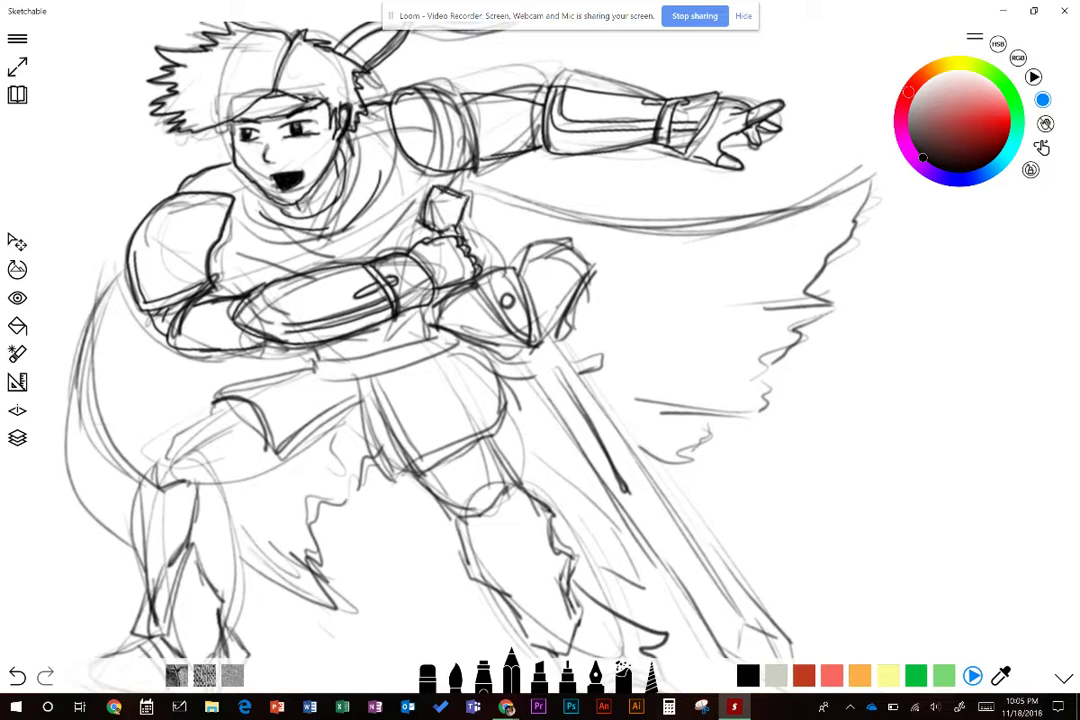
pyautogui.moveTo(390, 250)
pyautogui.mouseDown()
pyautogui.moveTo(434, 228)
pyautogui.moveTo(410, 265)
pyautogui.moveTo(440, 285)
pyautogui.mouseUp()
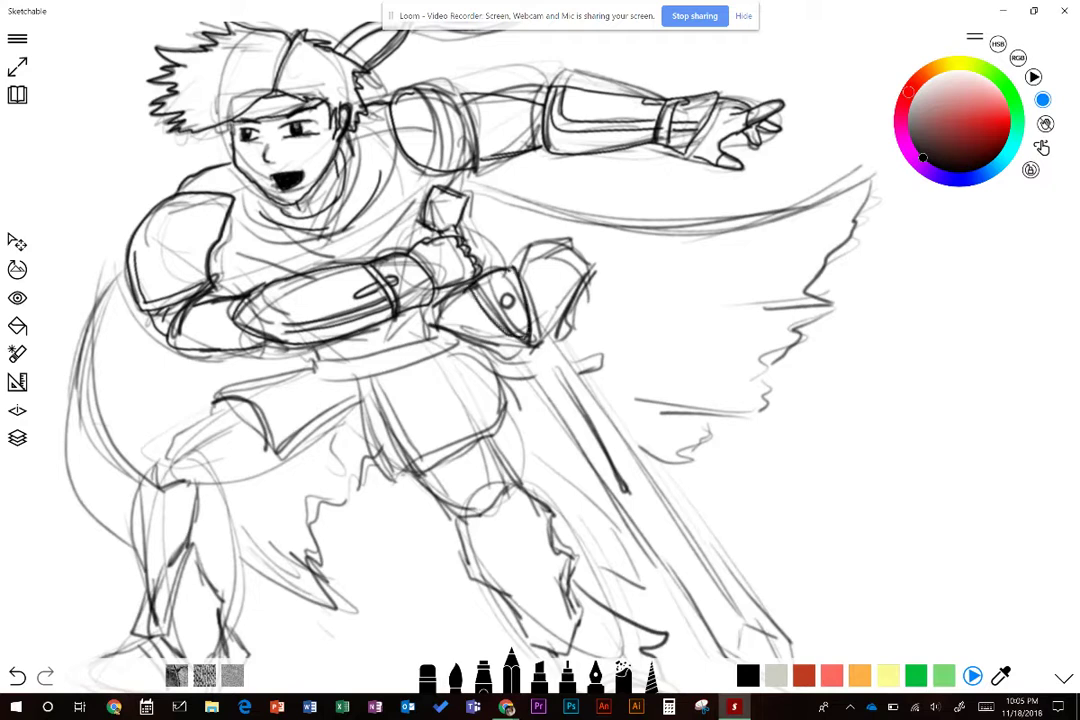
pyautogui.moveTo(510, 294); pyautogui.dragTo(505, 306)
# Ink the curled fingers wrapped around the sword grip, replacing the strokes that are undone
pyautogui.moveTo(458, 230); pyautogui.dragTo(482, 270)
pyautogui.hotkey('ctrl', 'z')
pyautogui.hotkey('ctrl', 'z')
pyautogui.moveTo(459, 225); pyautogui.dragTo(490, 266)
pyautogui.moveTo(460, 226); pyautogui.dragTo(477, 248)
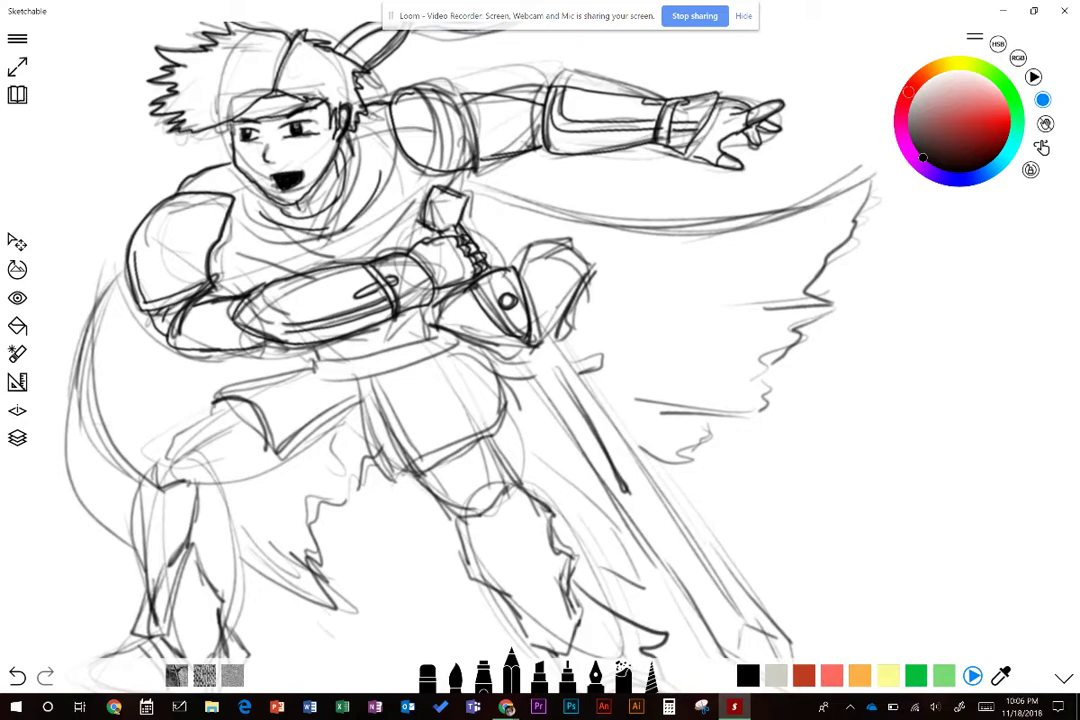
# Ink the belt band around the waist and its curved end beneath the sword guard
pyautogui.moveTo(224, 559)
pyautogui.mouseDown()
pyautogui.moveTo(248, 393)
pyautogui.moveTo(238, 435)
pyautogui.mouseUp()
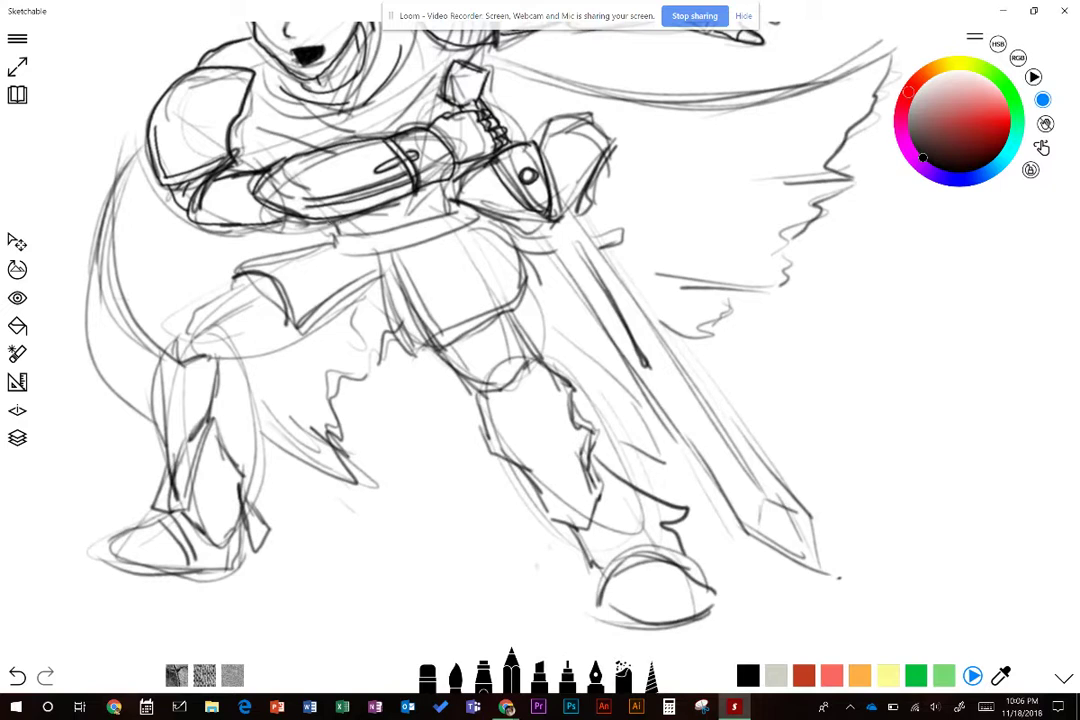
pyautogui.moveTo(386, 154); pyautogui.dragTo(380, 179)
pyautogui.moveTo(336, 236)
pyautogui.mouseDown()
pyautogui.moveTo(454, 208)
pyautogui.moveTo(339, 249)
pyautogui.moveTo(466, 225)
pyautogui.moveTo(514, 246)
pyautogui.mouseUp()
pyautogui.moveTo(467, 213); pyautogui.dragTo(547, 239)
pyautogui.moveTo(427, 202); pyautogui.dragTo(461, 192)
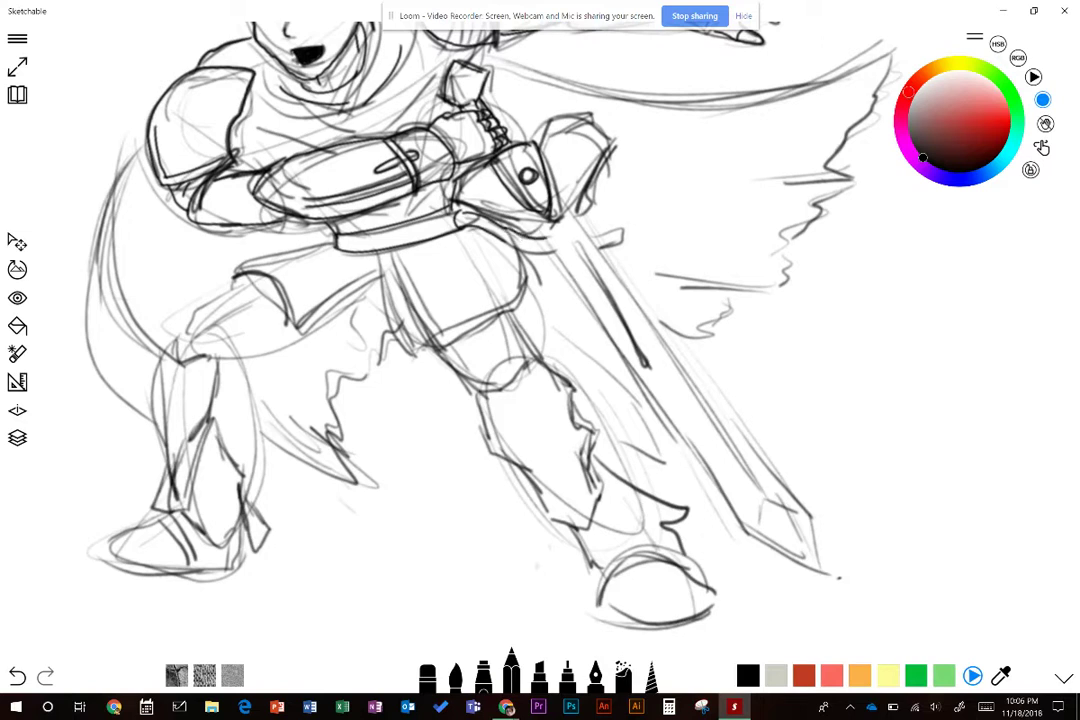
# Ink the short bar behind the blade and the guard's far wing with its small curled tip
pyautogui.moveTo(596, 240); pyautogui.dragTo(627, 232)
pyautogui.moveTo(357, 440); pyautogui.dragTo(305, 543)
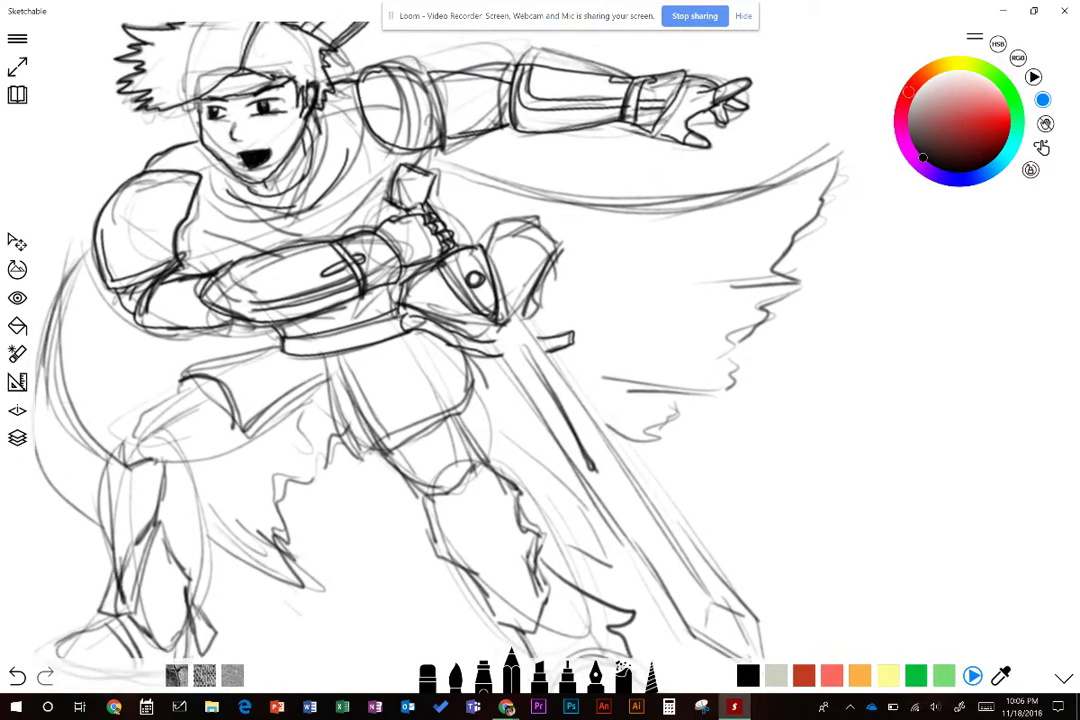
pyautogui.moveTo(537, 290)
pyautogui.mouseDown()
pyautogui.moveTo(578, 284)
pyautogui.moveTo(535, 300)
pyautogui.mouseUp()
pyautogui.moveTo(494, 250)
pyautogui.mouseDown()
pyautogui.moveTo(528, 219)
pyautogui.moveTo(562, 254)
pyautogui.moveTo(504, 320)
pyautogui.mouseUp()
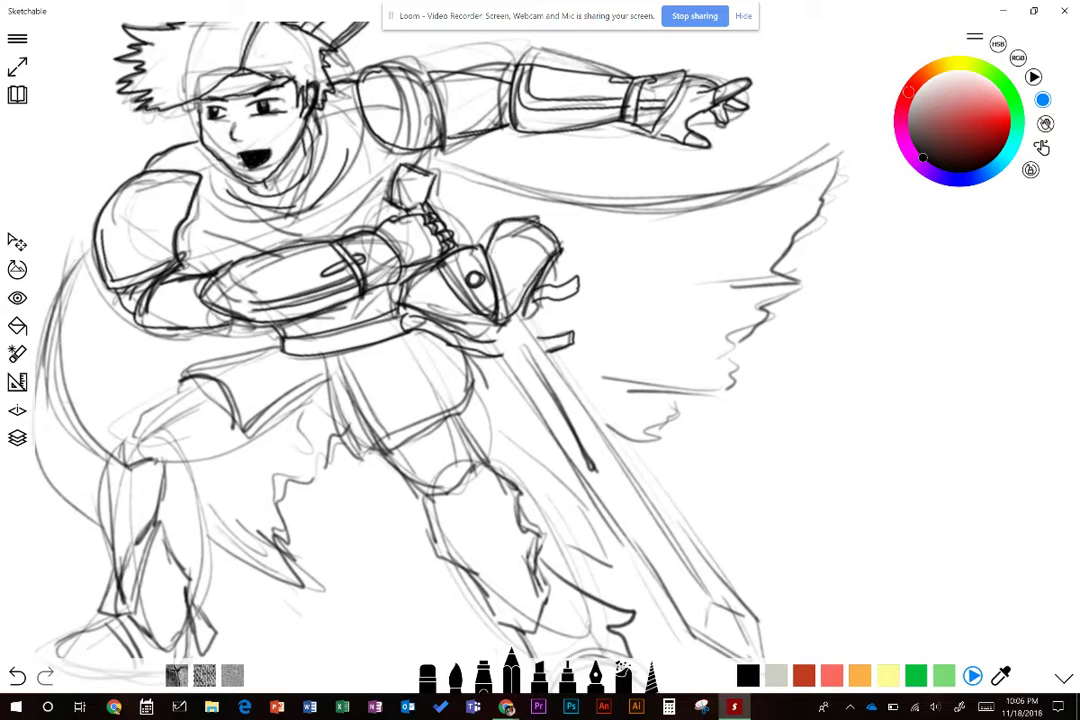
pyautogui.moveTo(369, 229)
pyautogui.mouseDown()
pyautogui.moveTo(332, 249)
pyautogui.moveTo(338, 262)
pyautogui.moveTo(408, 275)
pyautogui.mouseUp()
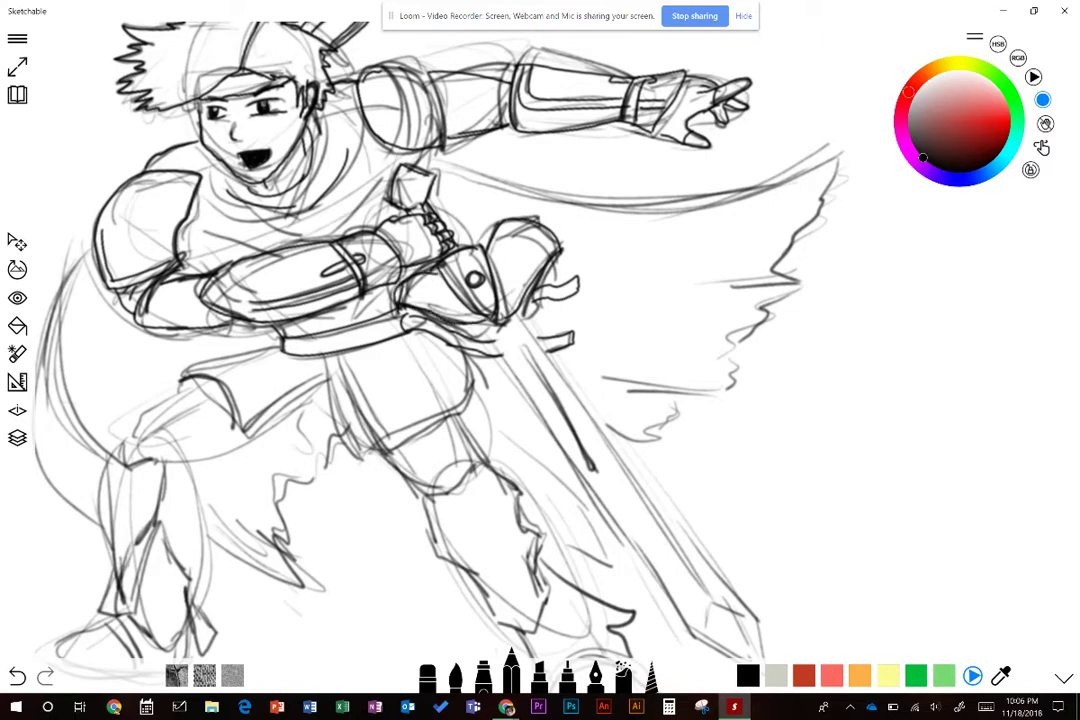
# Ink the sword blade's narrow central groove and both long outer edges, redoing the strokes that miss
pyautogui.moveTo(520, 350); pyautogui.dragTo(560, 424)
pyautogui.hotkey('ctrl', 'z')
pyautogui.moveTo(520, 345)
pyautogui.mouseDown()
pyautogui.moveTo(600, 472)
pyautogui.moveTo(576, 425)
pyautogui.mouseUp()
pyautogui.moveTo(483, 358)
pyautogui.mouseDown()
pyautogui.moveTo(441, 292)
pyautogui.moveTo(423, 294)
pyautogui.moveTo(585, 530)
pyautogui.mouseUp()
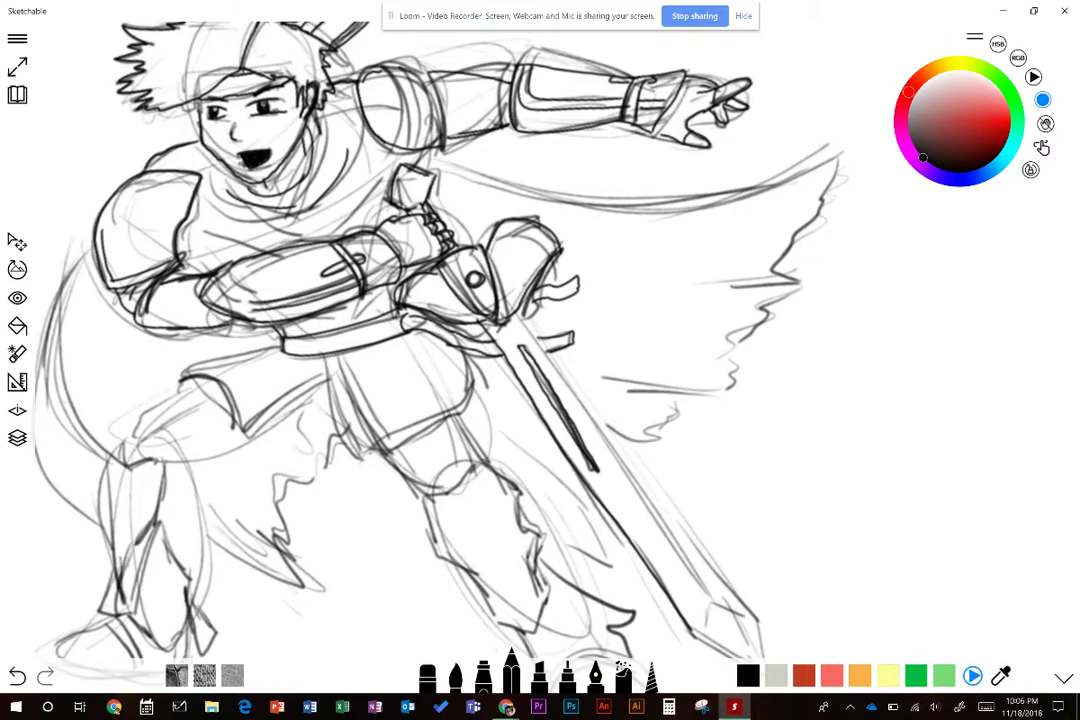
pyautogui.moveTo(433, 261); pyautogui.dragTo(639, 519)
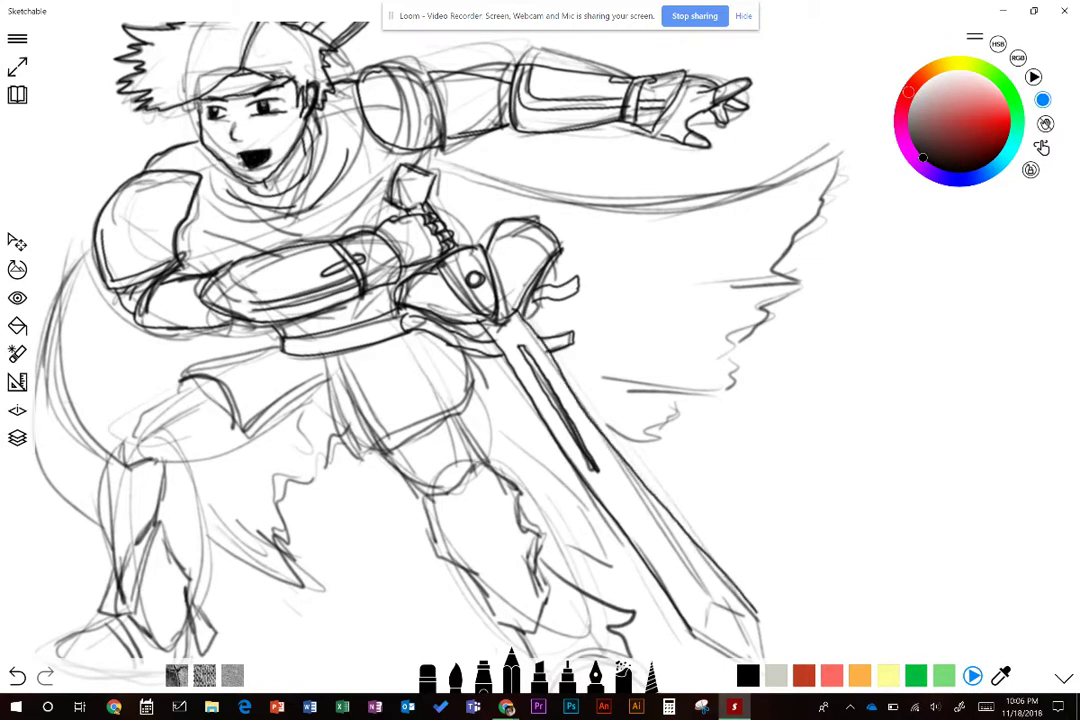
pyautogui.hotkey('ctrl', 'z')
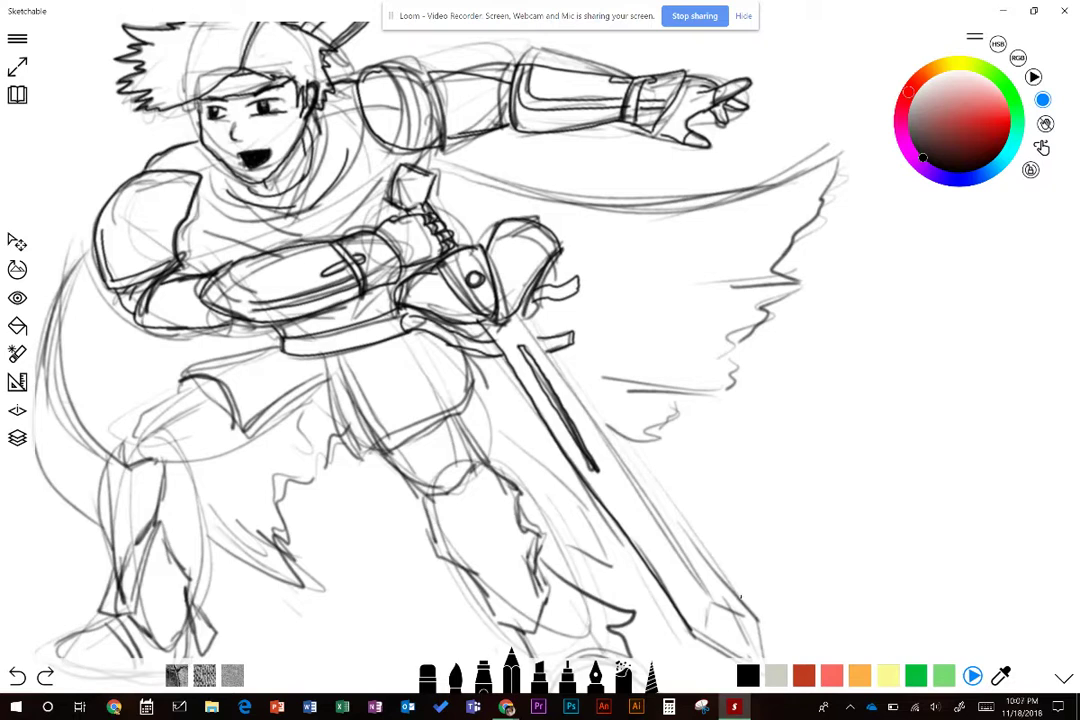
pyautogui.moveTo(628, 505); pyautogui.dragTo(433, 258)
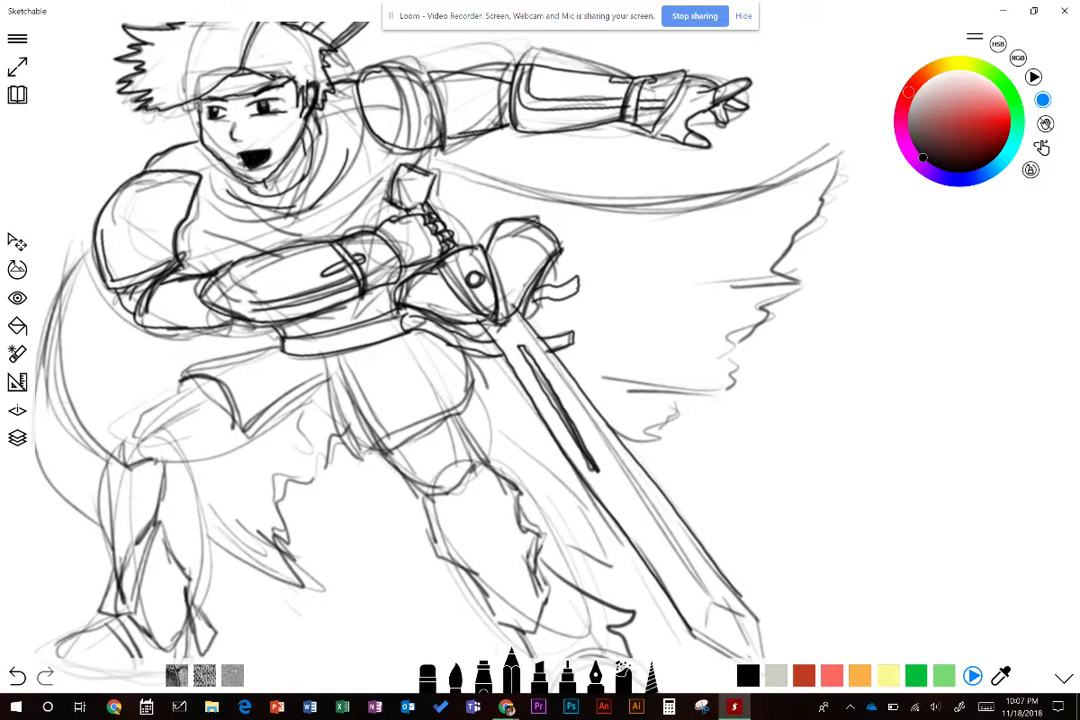
# Ink the blade's faceted pointed tip and undo the extra ridge line along the lower blade
pyautogui.moveTo(805, 371); pyautogui.dragTo(713, 173)
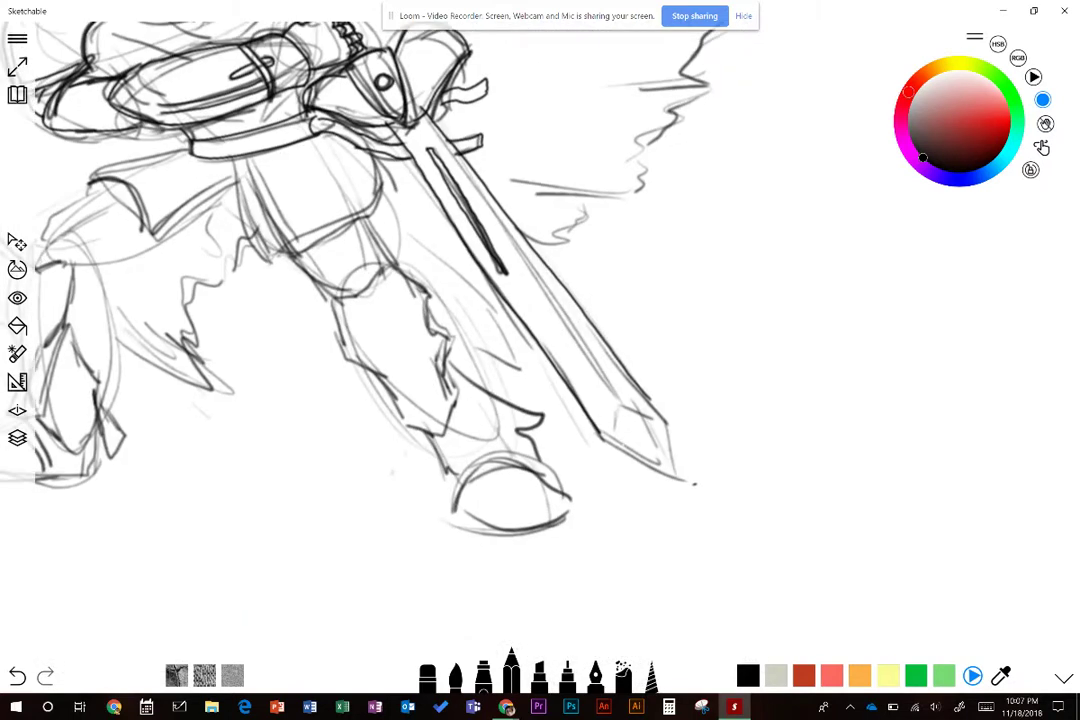
pyautogui.moveTo(599, 432)
pyautogui.mouseDown()
pyautogui.moveTo(676, 471)
pyautogui.moveTo(651, 392)
pyautogui.moveTo(606, 430)
pyautogui.moveTo(642, 394)
pyautogui.mouseUp()
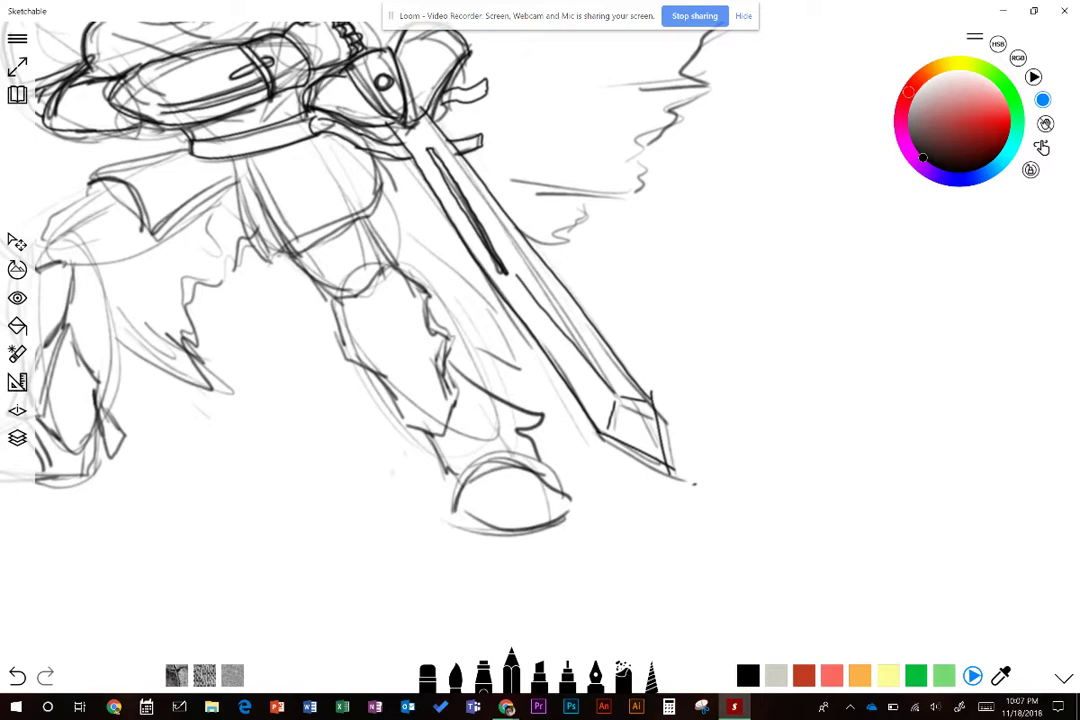
pyautogui.hotkey('ctrl', 'z')
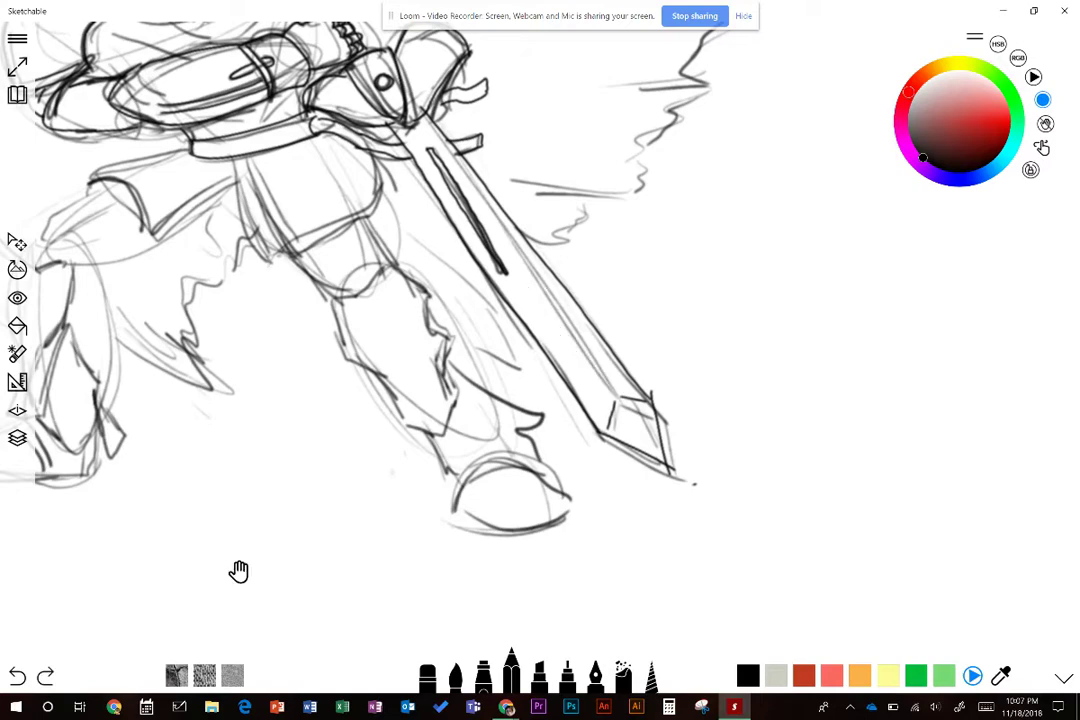
# Ink the cape's outer curve behind the bent leg, its tattered hem between the legs, and the ragged edge behind the sword
pyautogui.moveTo(239, 571); pyautogui.dragTo(537, 557)
pyautogui.scroll(-3, 540, 360)
pyautogui.moveTo(540, 360); pyautogui.dragTo(582, 325)
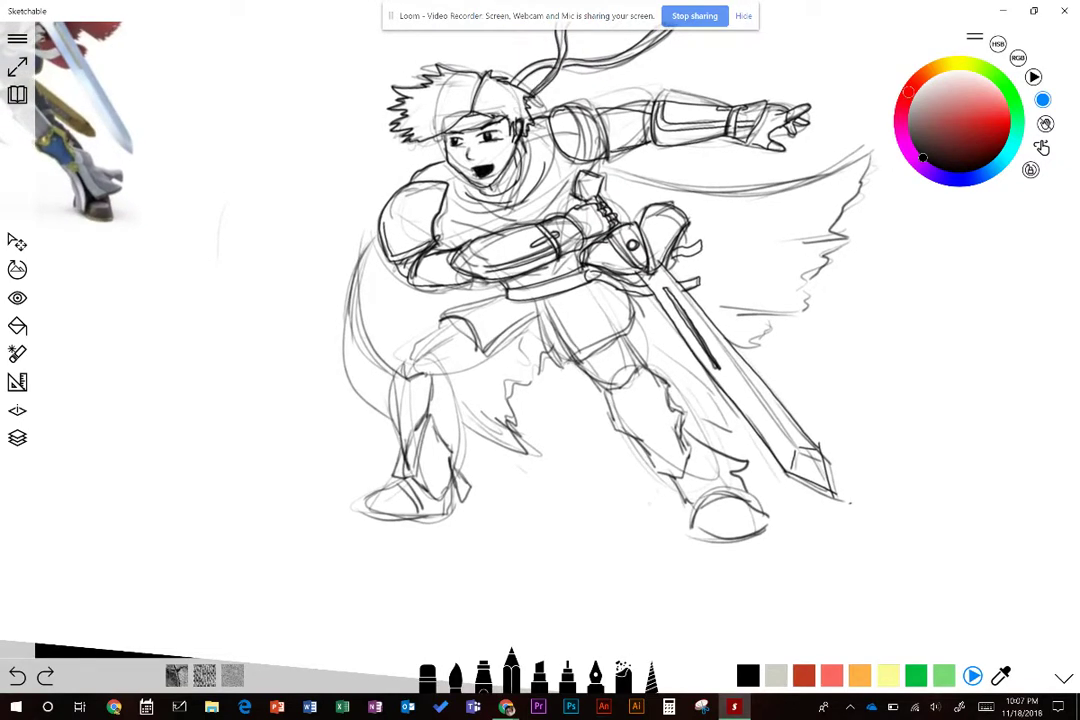
pyautogui.moveTo(378, 238)
pyautogui.mouseDown()
pyautogui.moveTo(355, 310)
pyautogui.moveTo(388, 377)
pyautogui.mouseUp()
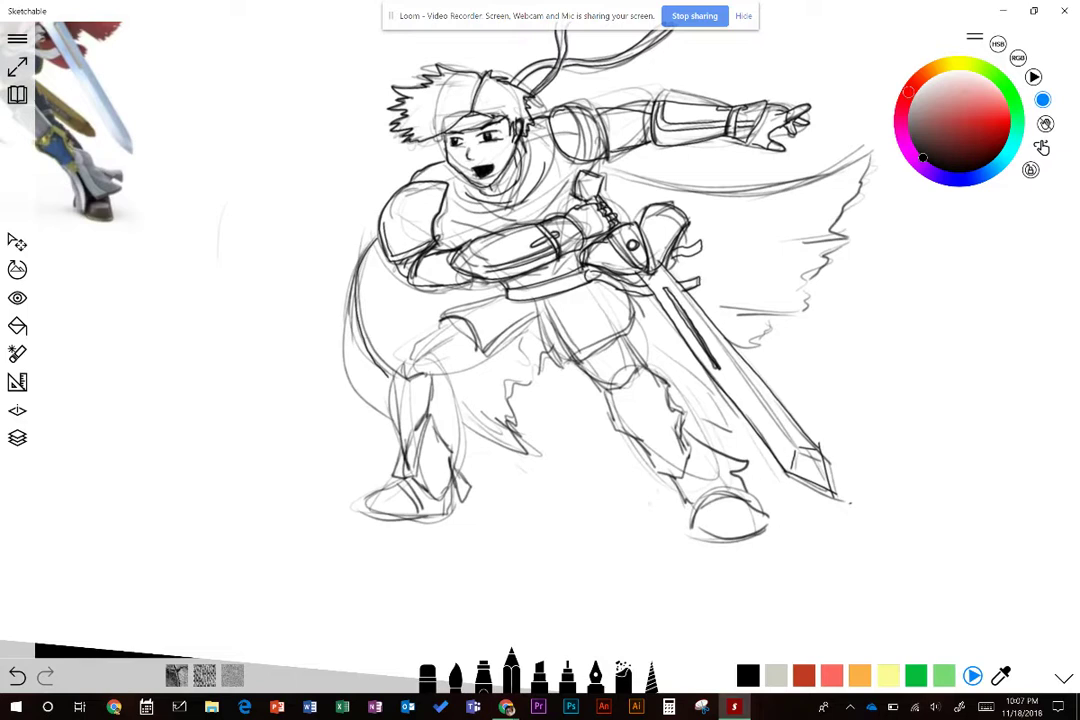
pyautogui.moveTo(466, 424)
pyautogui.mouseDown()
pyautogui.moveTo(527, 456)
pyautogui.moveTo(505, 387)
pyautogui.moveTo(545, 356)
pyautogui.mouseUp()
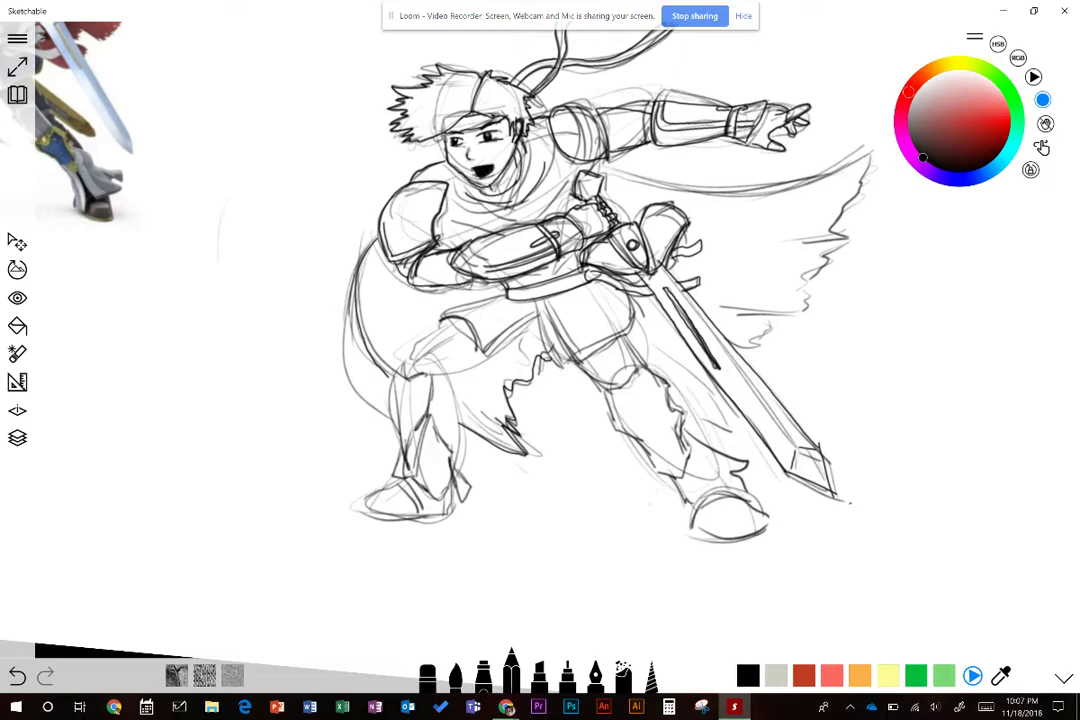
pyautogui.moveTo(730, 340)
pyautogui.mouseDown()
pyautogui.moveTo(748, 348)
pyautogui.moveTo(798, 305)
pyautogui.mouseUp()
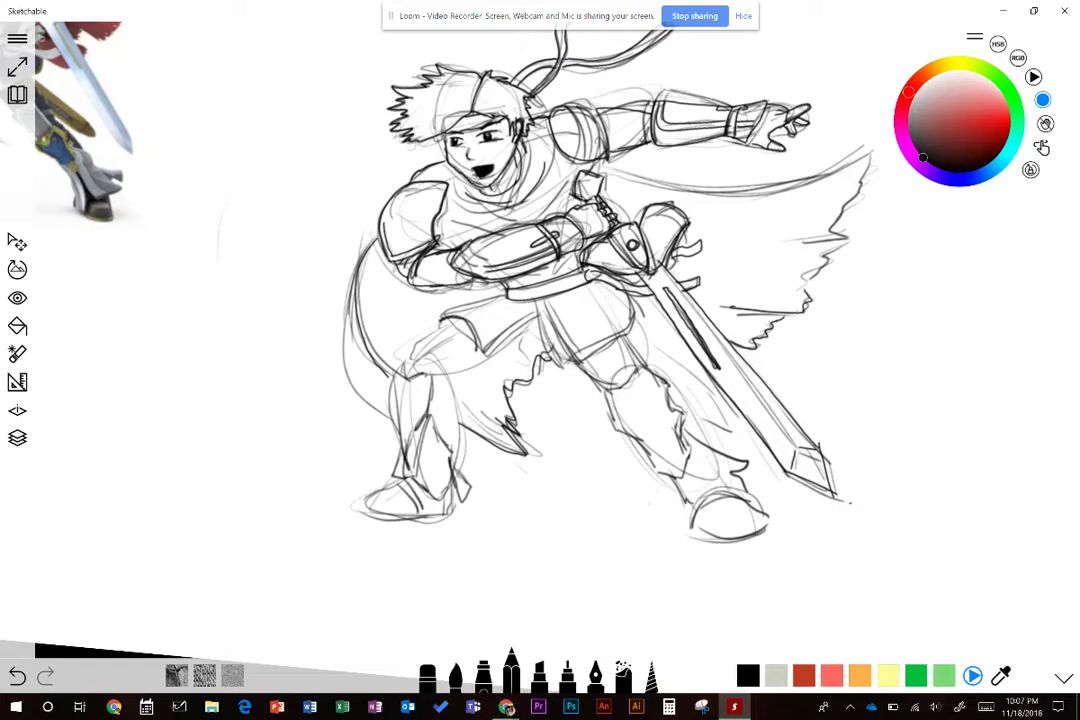
pyautogui.moveTo(785, 244); pyautogui.dragTo(823, 240)
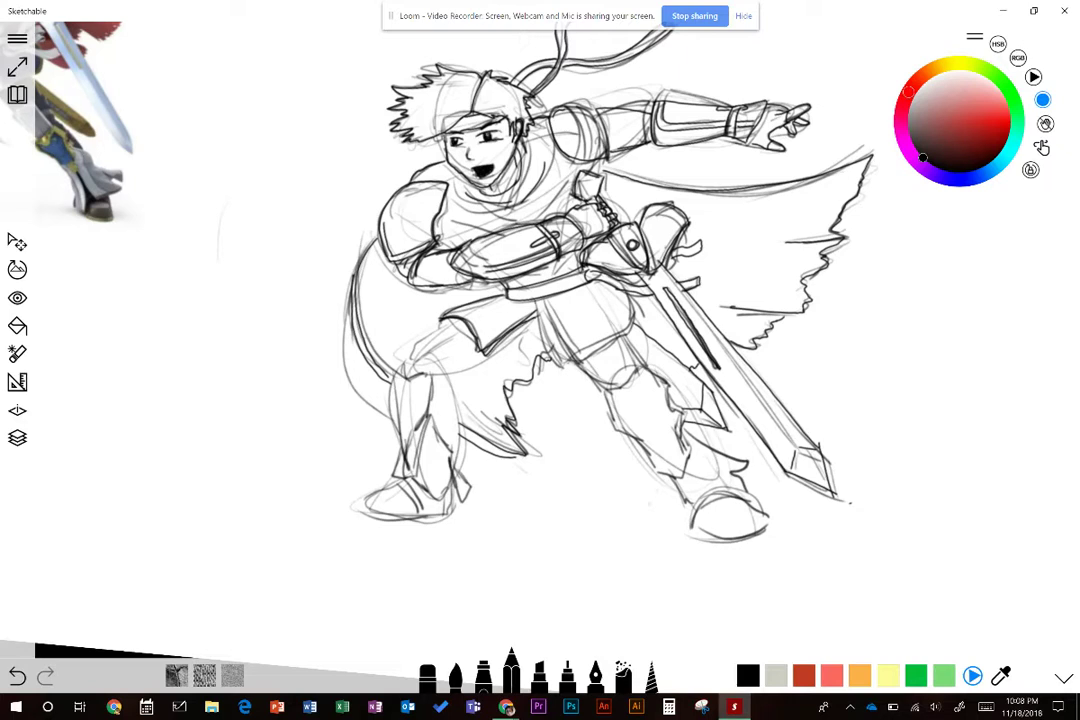
# Ink the tunic's front flaps and the bent leg with its shin armor and boot
pyautogui.moveTo(538, 302); pyautogui.dragTo(568, 361)
pyautogui.moveTo(548, 306)
pyautogui.mouseDown()
pyautogui.moveTo(569, 358)
pyautogui.moveTo(578, 347)
pyautogui.mouseUp()
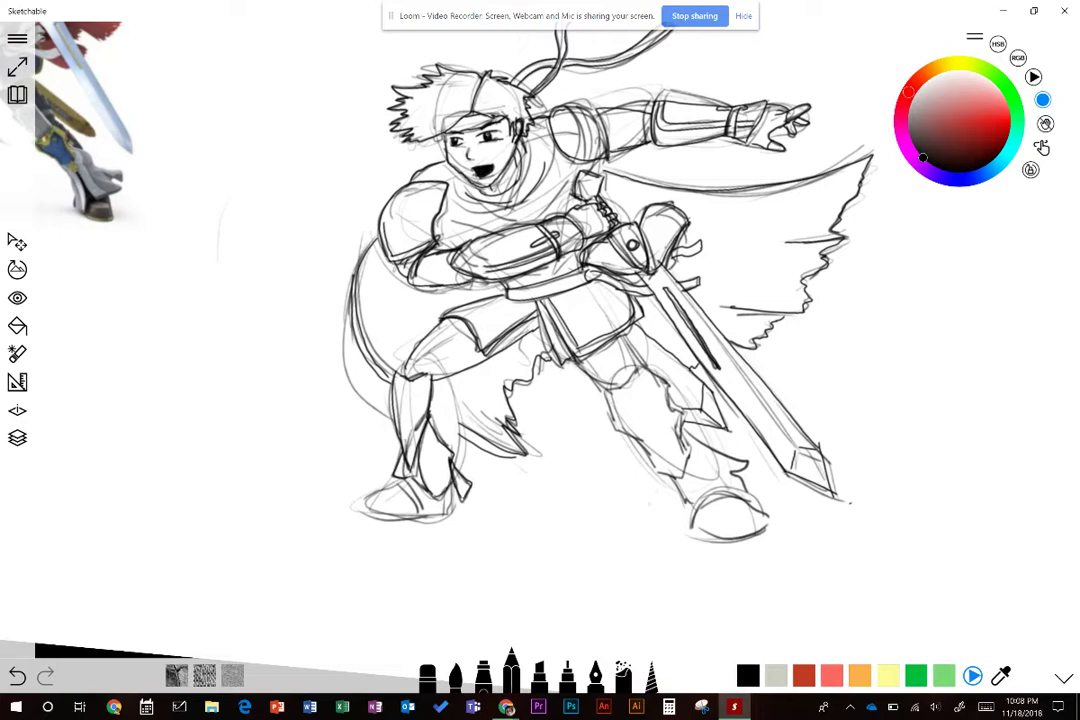
pyautogui.moveTo(406, 476)
pyautogui.mouseDown()
pyautogui.moveTo(366, 509)
pyautogui.moveTo(446, 514)
pyautogui.moveTo(450, 484)
pyautogui.moveTo(420, 511)
pyautogui.mouseUp()
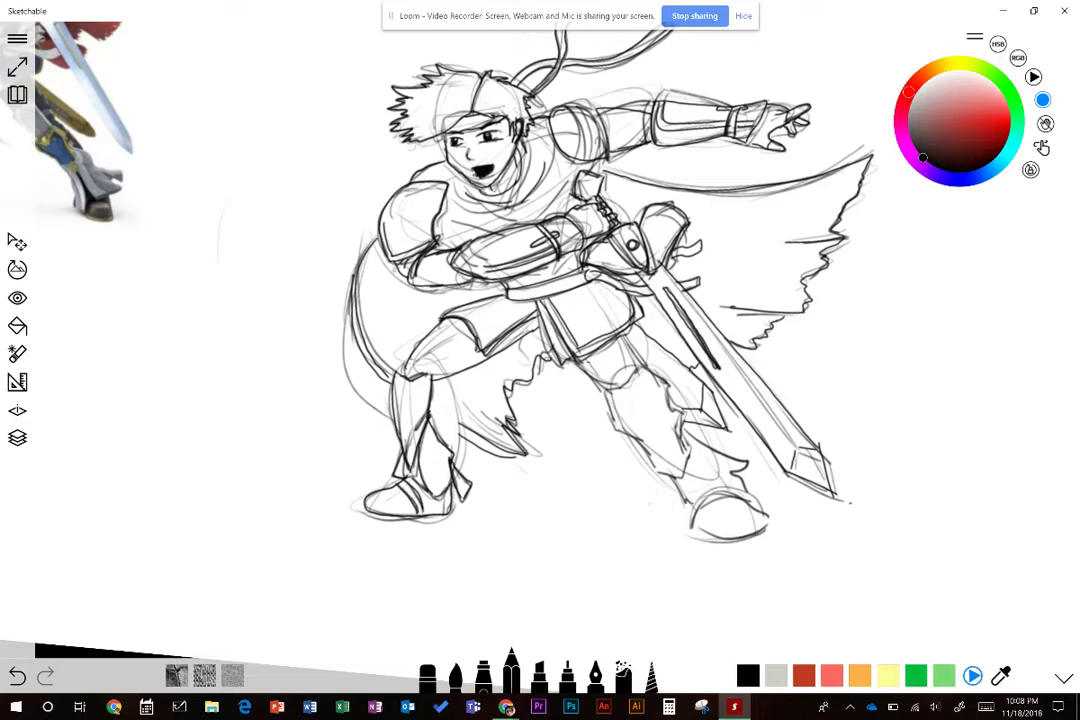
# Ink the extended leg's thigh, knee and jagged shin guard down to the flared cuff and rounded boot
pyautogui.moveTo(582, 362); pyautogui.dragTo(610, 388)
pyautogui.moveTo(618, 332); pyautogui.dragTo(639, 369)
pyautogui.moveTo(642, 443)
pyautogui.mouseDown()
pyautogui.moveTo(673, 477)
pyautogui.moveTo(686, 453)
pyautogui.mouseUp()
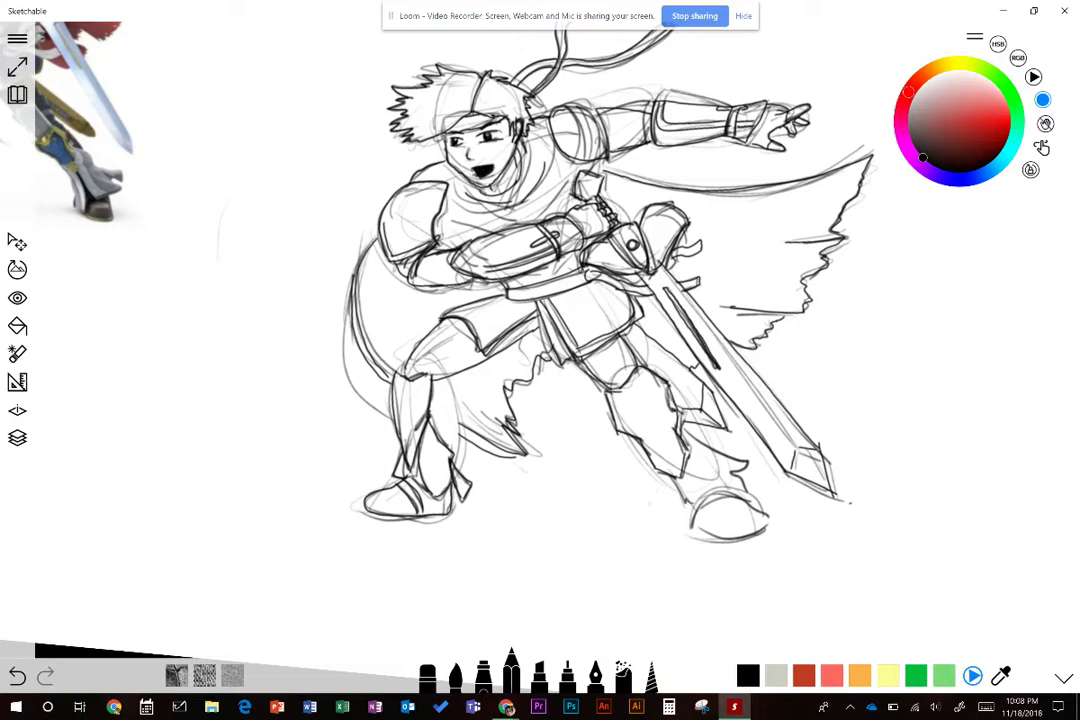
pyautogui.moveTo(670, 477); pyautogui.dragTo(698, 510)
pyautogui.moveTo(693, 524)
pyautogui.mouseDown()
pyautogui.moveTo(711, 499)
pyautogui.moveTo(752, 497)
pyautogui.moveTo(766, 516)
pyautogui.mouseUp()
pyautogui.moveTo(697, 532)
pyautogui.mouseDown()
pyautogui.moveTo(756, 533)
pyautogui.moveTo(768, 521)
pyautogui.mouseUp()
pyautogui.moveTo(703, 515)
pyautogui.mouseDown()
pyautogui.moveTo(729, 497)
pyautogui.moveTo(760, 508)
pyautogui.mouseUp()
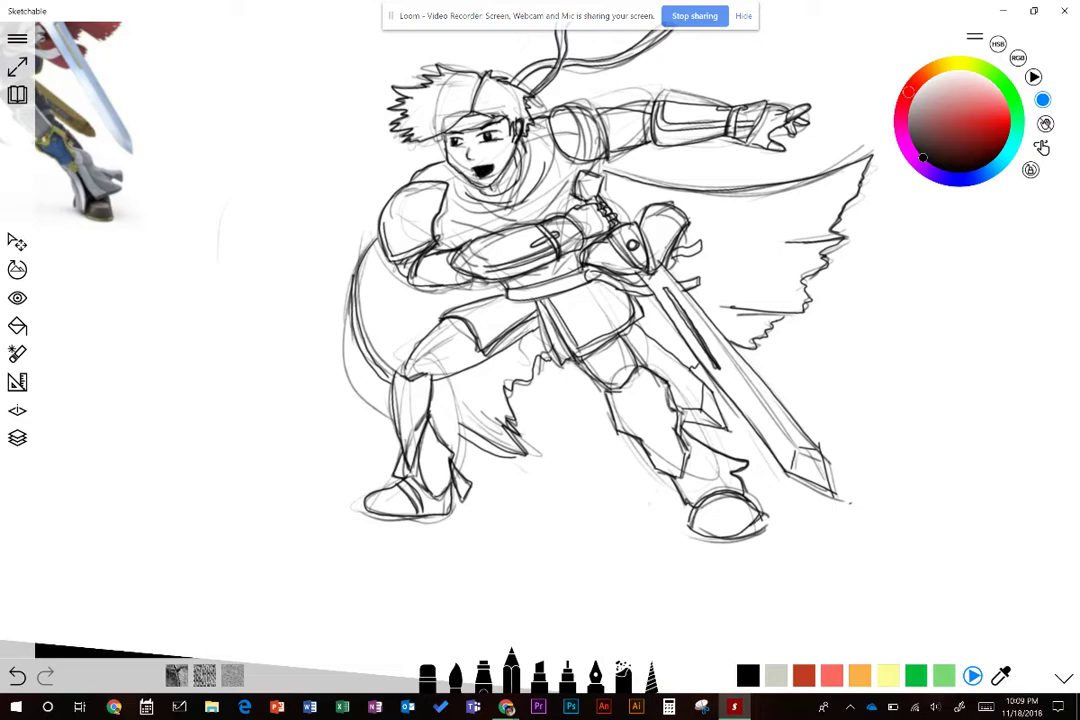
# Hide the sketch layer directly beneath the active line-art layer
pyautogui.moveTo(255, 411); pyautogui.dragTo(268, 540)
pyautogui.scroll(-4, 300, 511)
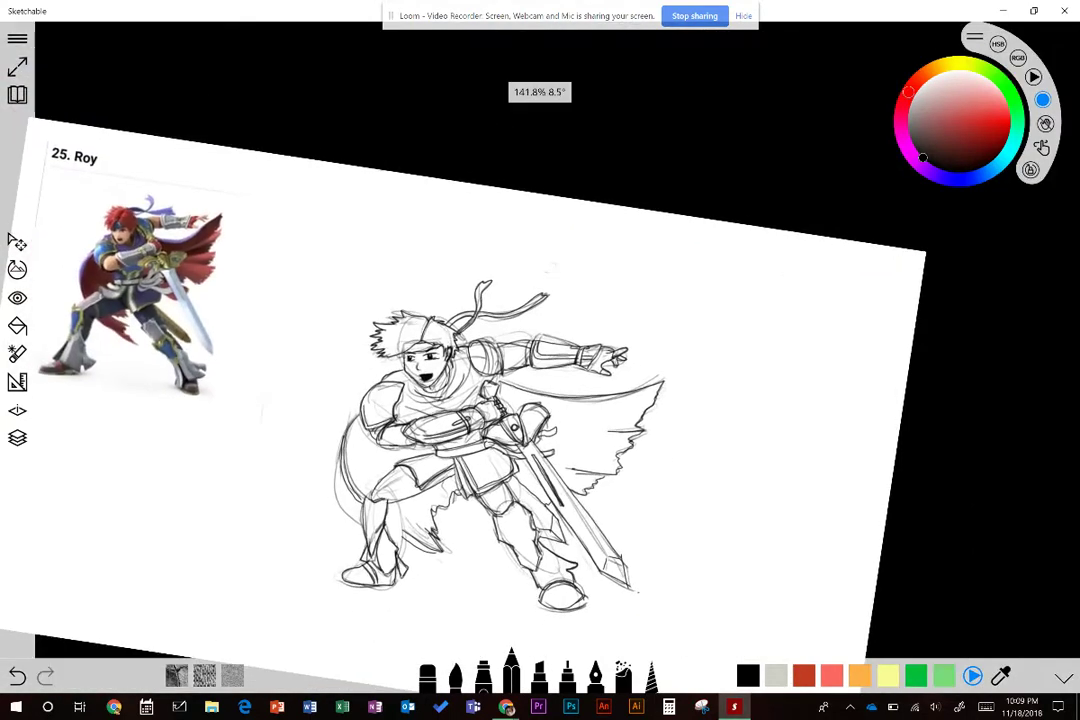
pyautogui.scroll(2, 500, 337)
pyautogui.moveTo(500, 337)
pyautogui.mouseDown()
pyautogui.moveTo(590, 325)
pyautogui.moveTo(698, 347)
pyautogui.moveTo(706, 465)
pyautogui.moveTo(737, 342)
pyautogui.moveTo(731, 293)
pyautogui.moveTo(715, 363)
pyautogui.mouseUp()
pyautogui.scroll(1, 640, 340)
pyautogui.scroll(2, 700, 400)
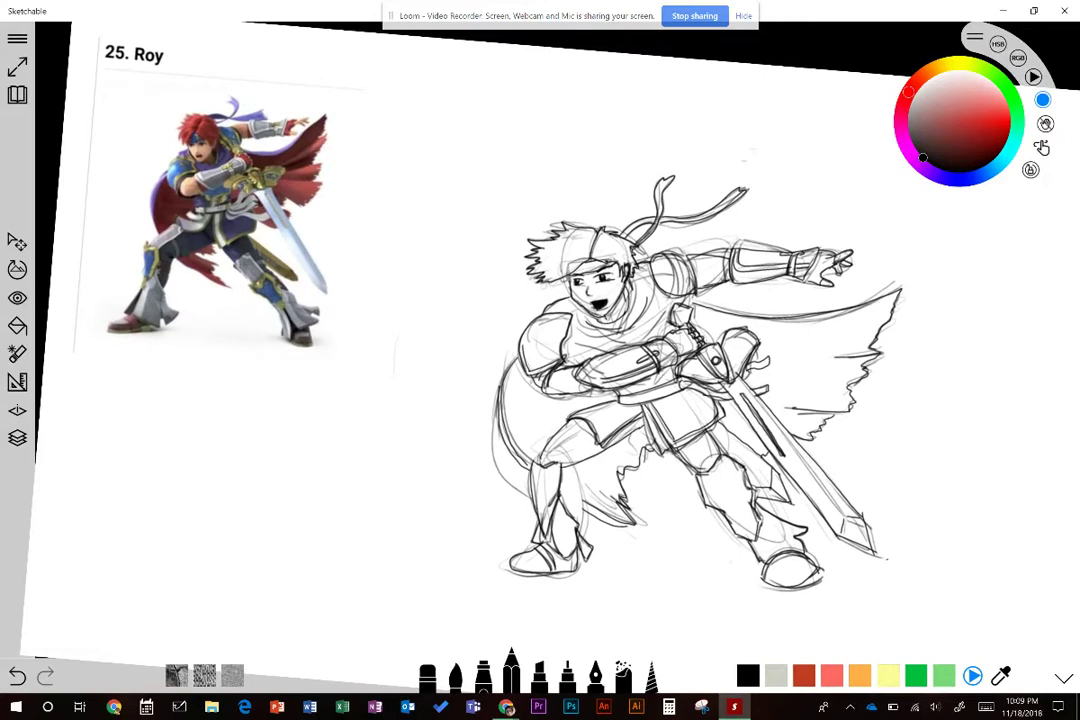
pyautogui.press('l')
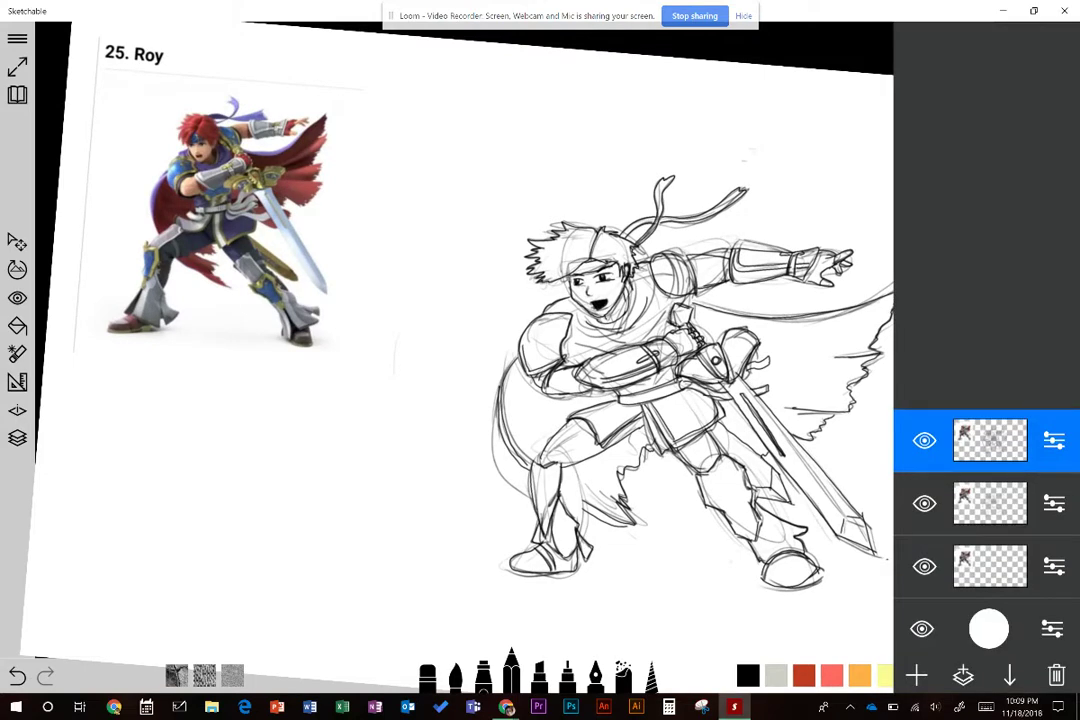
pyautogui.click(924, 503)
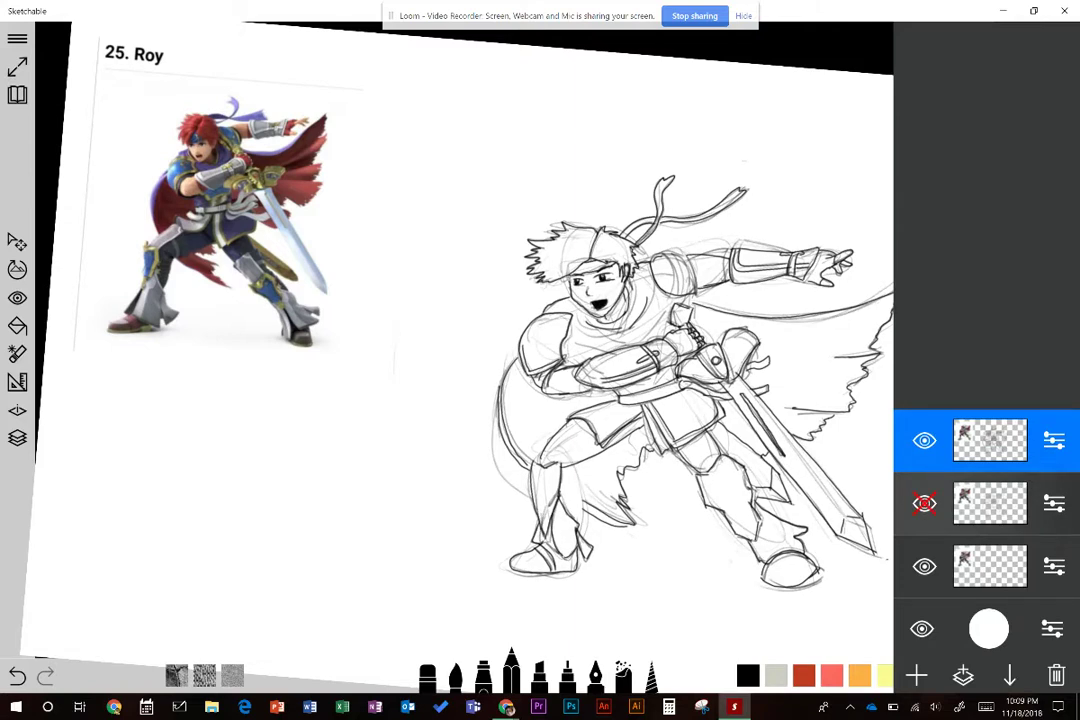
pyautogui.click(924, 503)
pyautogui.click(924, 503)
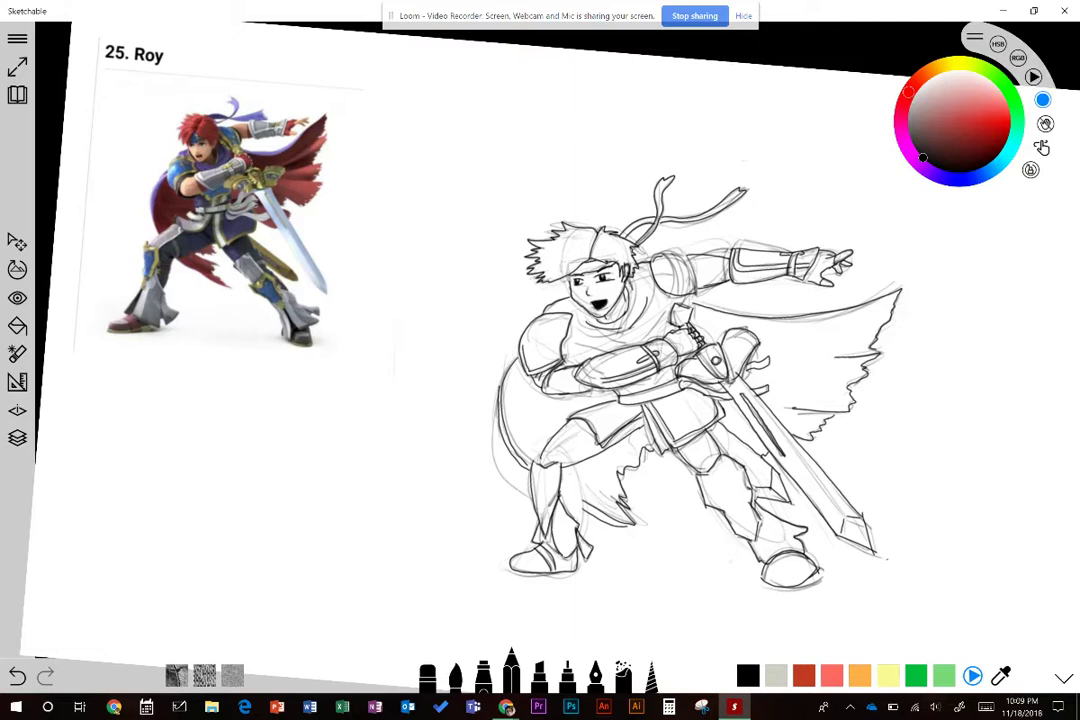
# Duplicate the active line-art layer so the inked lines look darker
pyautogui.moveTo(572, 470)
pyautogui.mouseDown()
pyautogui.moveTo(578, 518)
pyautogui.moveTo(574, 462)
pyautogui.mouseUp()
pyautogui.hotkey('ctrl', 'z')
pyautogui.moveTo(481, 393); pyautogui.dragTo(488, 439)
pyautogui.scroll(2, 640, 380)
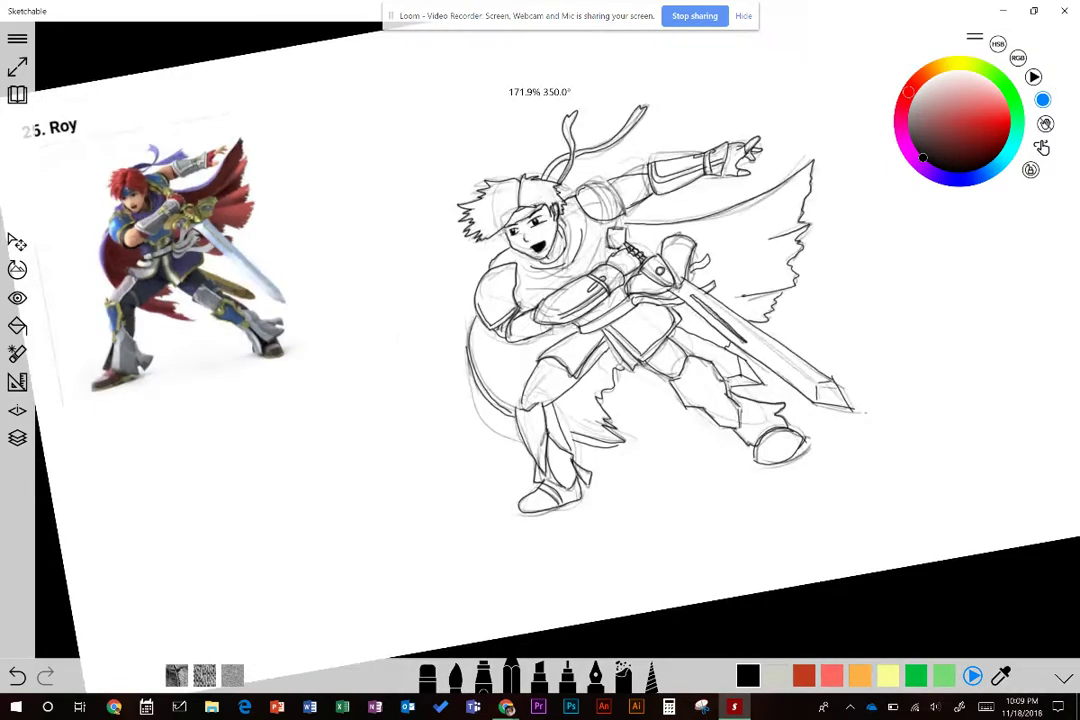
pyautogui.scroll(-1, 640, 380)
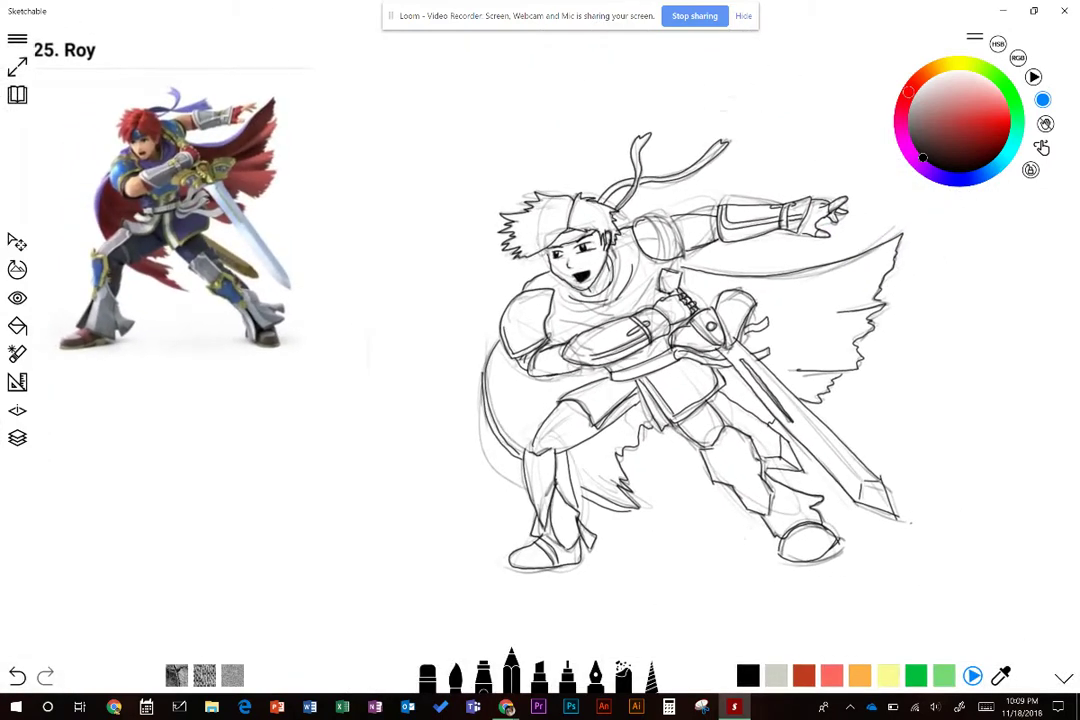
pyautogui.click(17, 437)
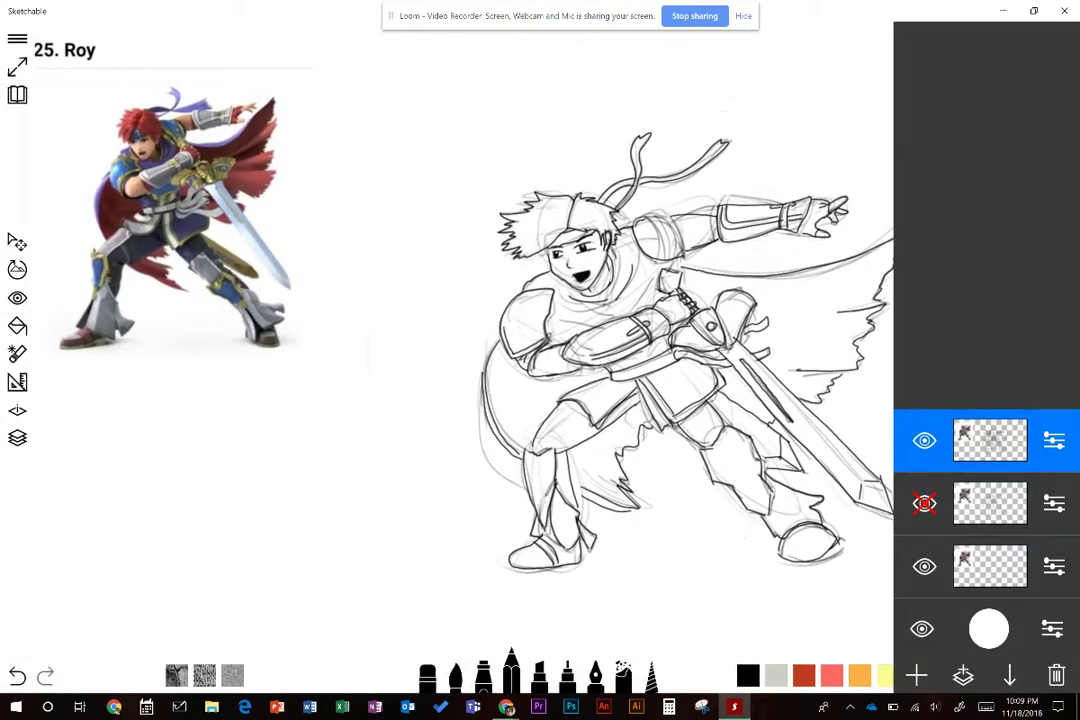
pyautogui.click(962, 675)
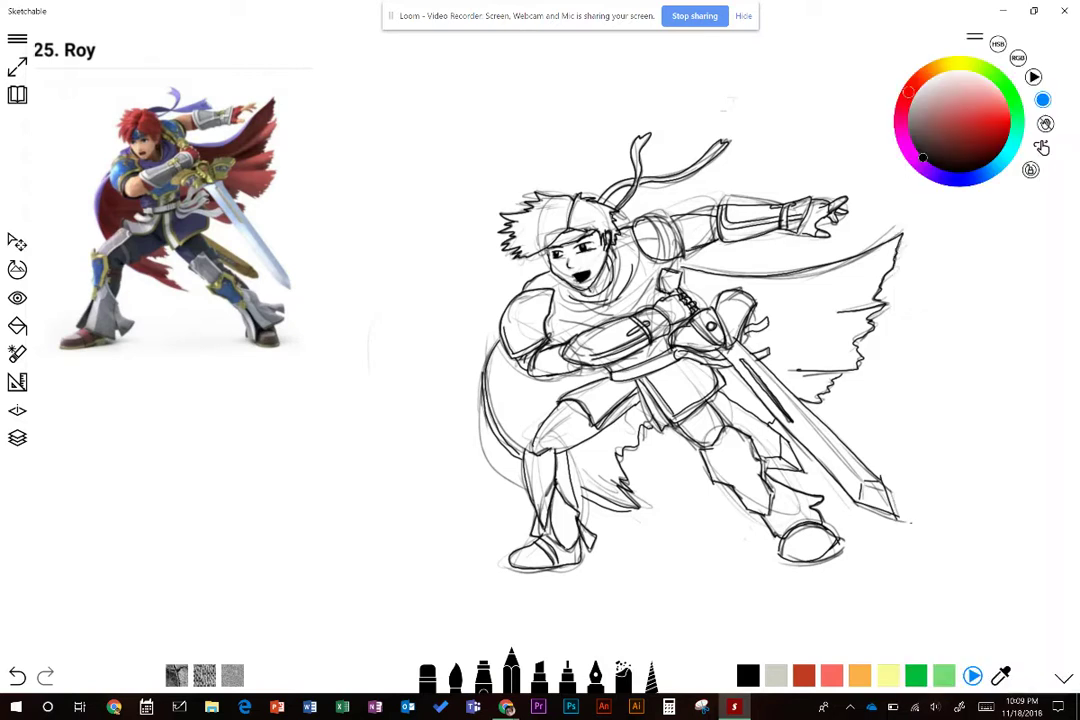
# Choose the soft shading brush, try a curved stroke on the blank canvas and undo it, and reduce the brush size
pyautogui.click(483, 672)
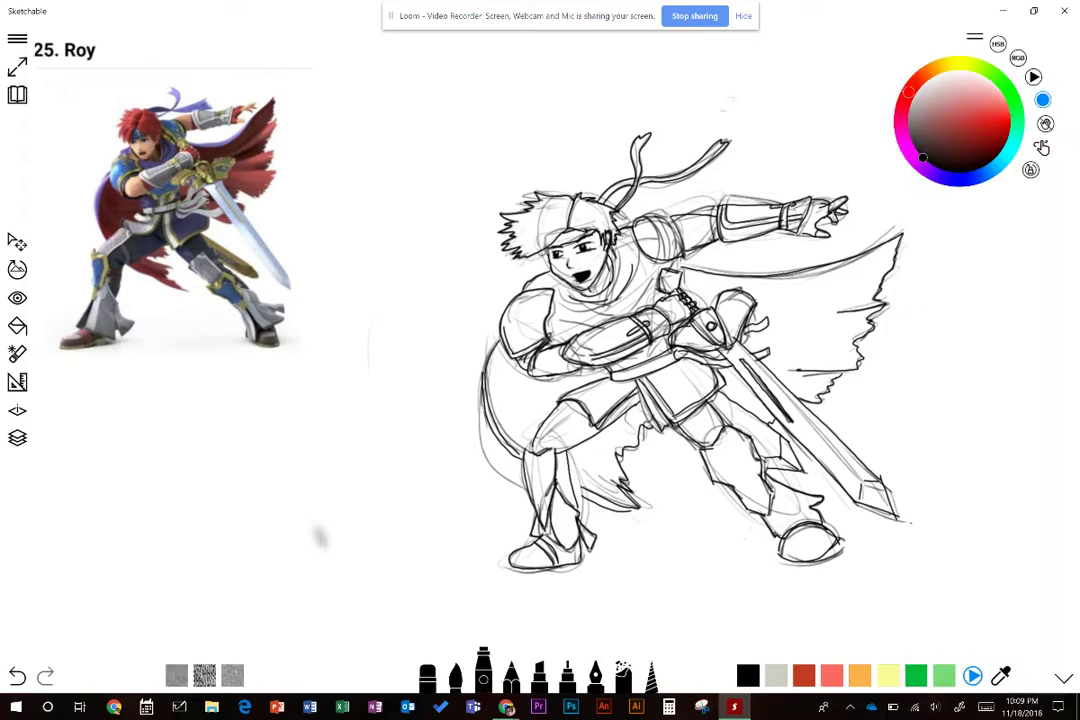
pyautogui.moveTo(366, 593); pyautogui.dragTo(313, 497)
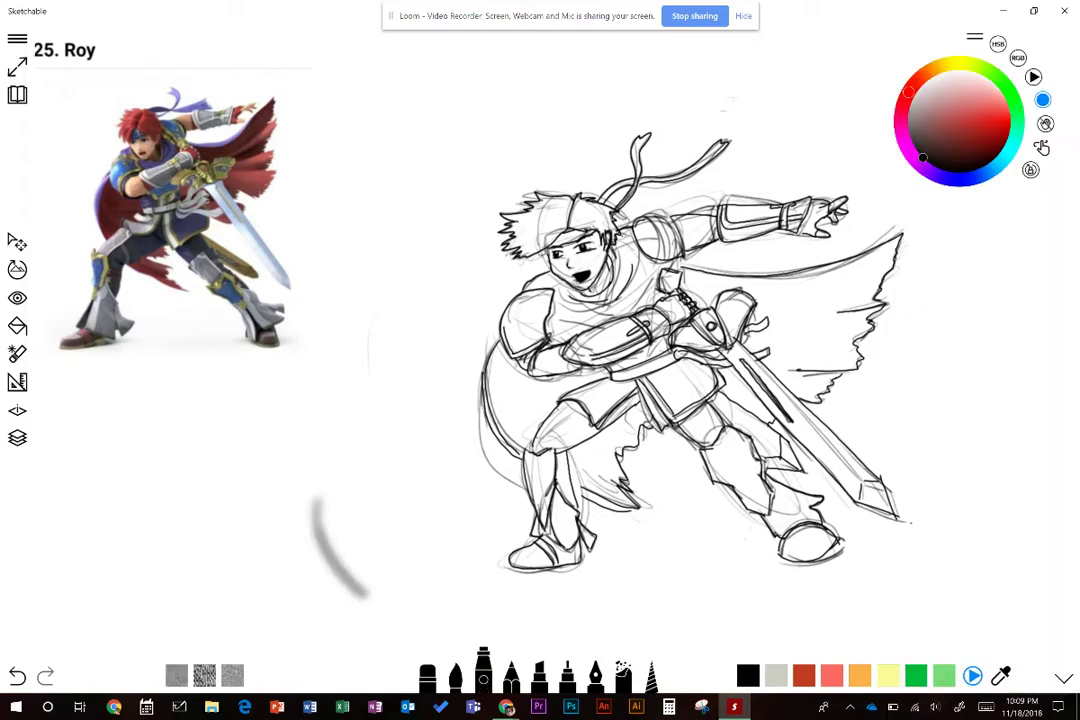
pyautogui.hotkey('ctrl', 'z')
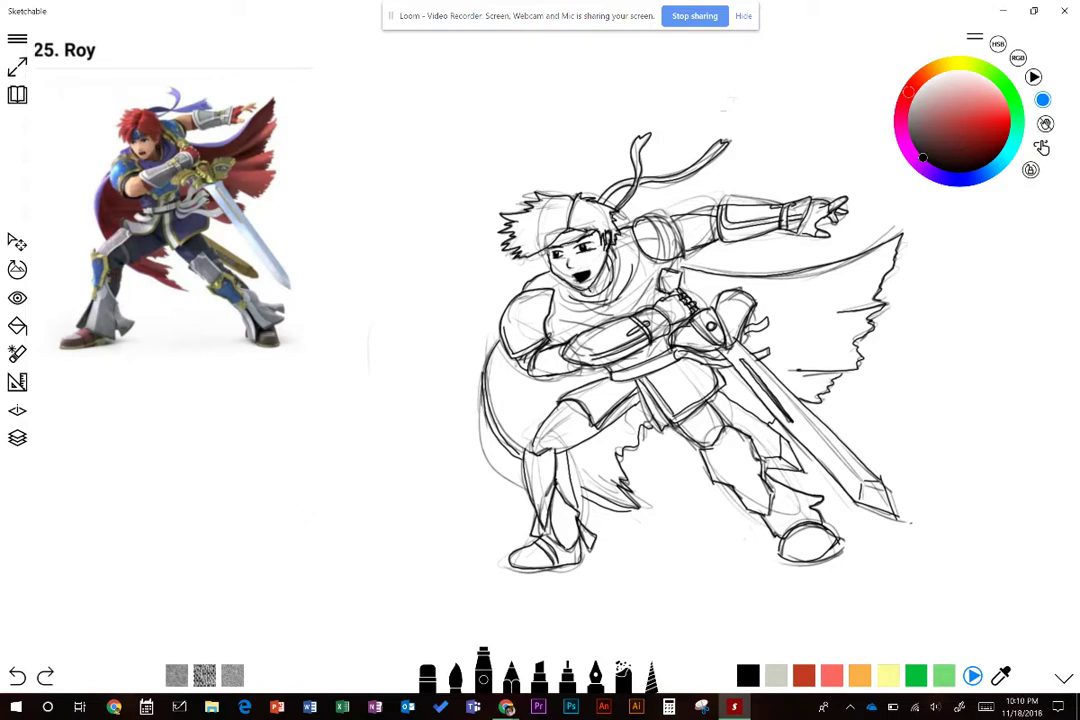
pyautogui.click(483, 671)
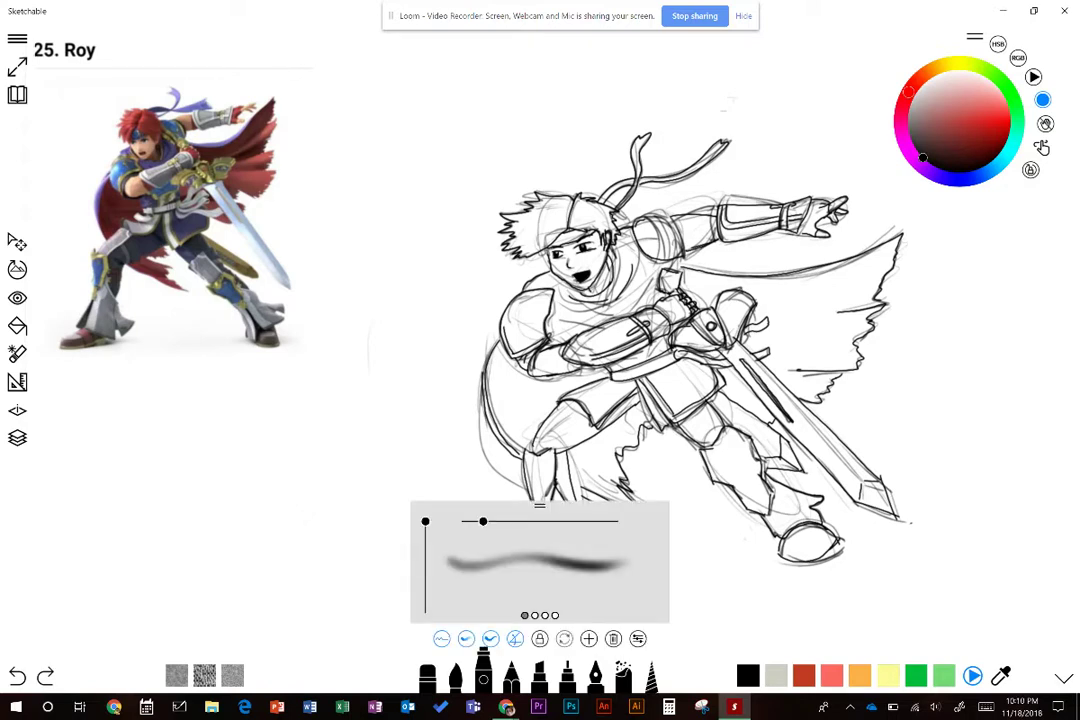
pyautogui.moveTo(483, 521); pyautogui.dragTo(474, 521)
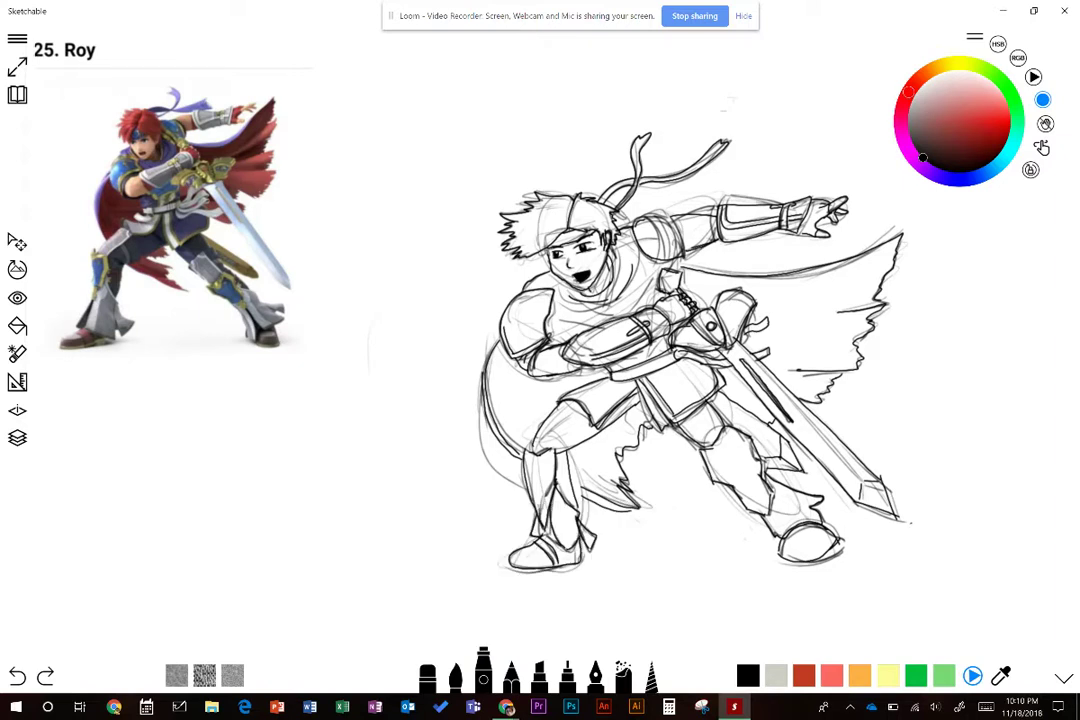
# Shade the hair, headband tails, face and scarf with soft grey strokes
pyautogui.moveTo(572, 188)
pyautogui.mouseDown()
pyautogui.moveTo(557, 220)
pyautogui.moveTo(566, 216)
pyautogui.mouseUp()
pyautogui.hotkey('ctrl', 'y')
pyautogui.moveTo(560, 222)
pyautogui.mouseDown()
pyautogui.moveTo(530, 250)
pyautogui.moveTo(553, 221)
pyautogui.moveTo(520, 224)
pyautogui.mouseUp()
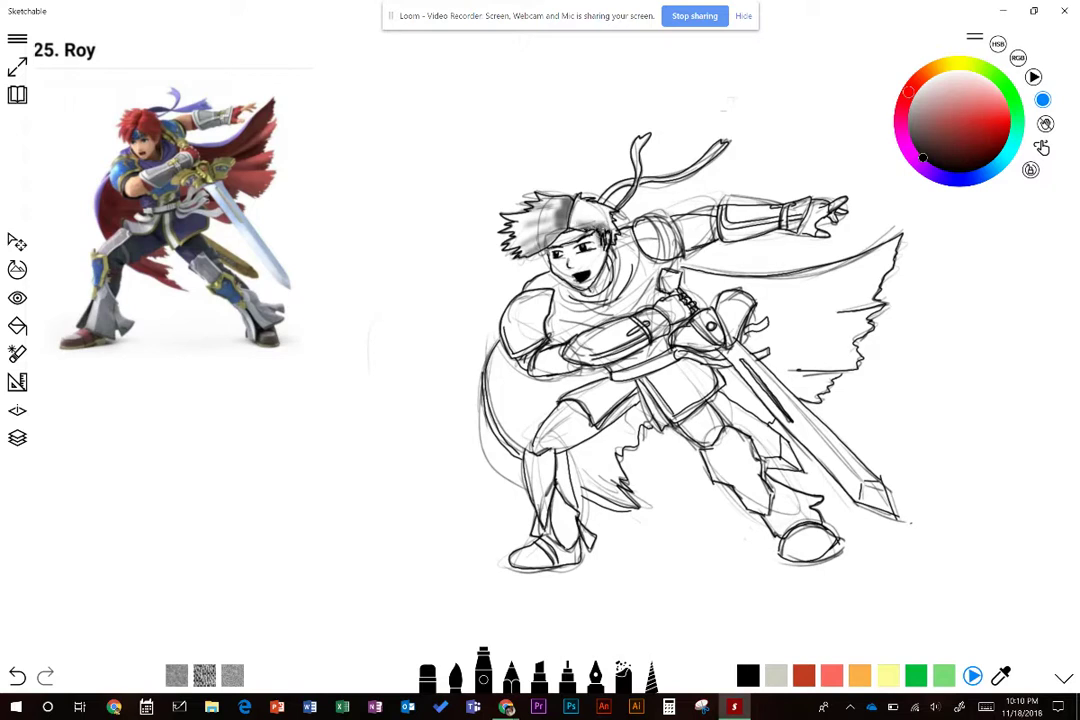
pyautogui.moveTo(580, 208); pyautogui.dragTo(603, 205)
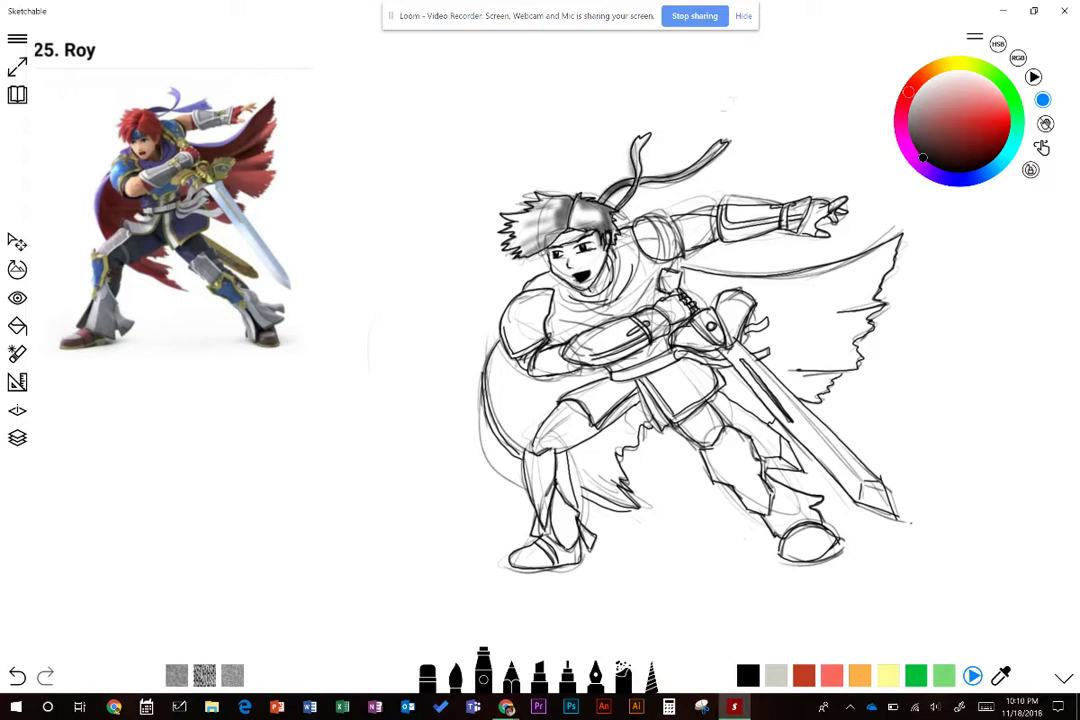
pyautogui.moveTo(602, 254); pyautogui.dragTo(588, 282)
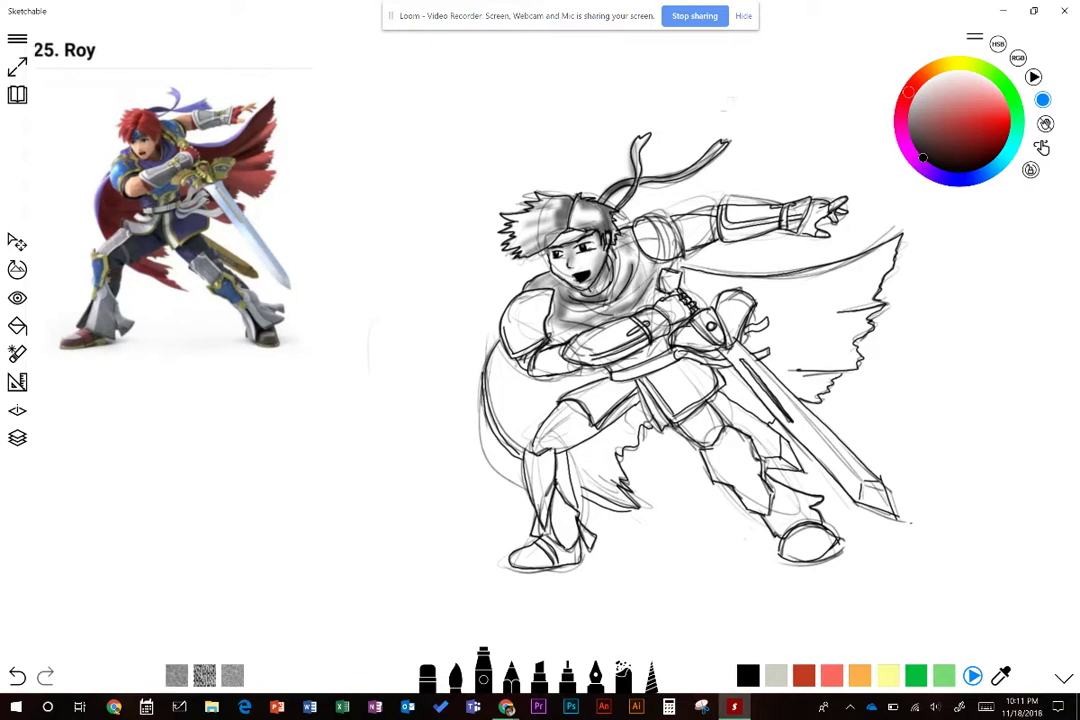
# Shade the cape behind the bent leg and between the legs, along with the shoulder armor and both arms
pyautogui.moveTo(505, 356)
pyautogui.mouseDown()
pyautogui.moveTo(514, 438)
pyautogui.moveTo(499, 390)
pyautogui.moveTo(523, 446)
pyautogui.moveTo(540, 426)
pyautogui.mouseUp()
pyautogui.moveTo(538, 376)
pyautogui.mouseDown()
pyautogui.moveTo(550, 408)
pyautogui.moveTo(587, 372)
pyautogui.mouseUp()
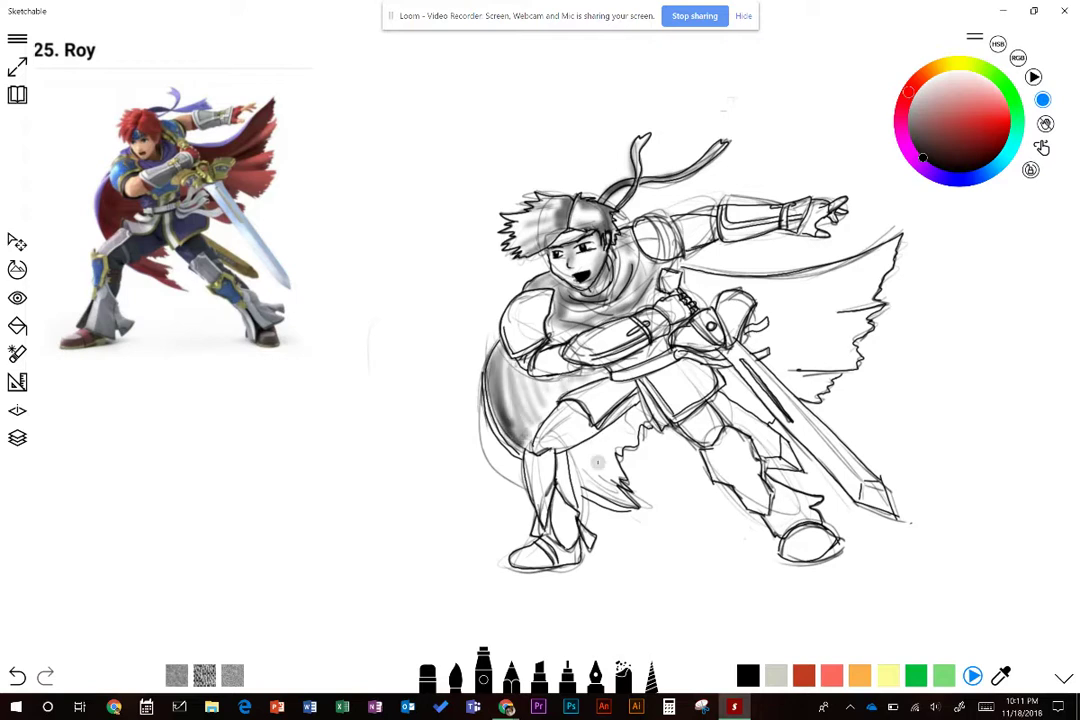
pyautogui.moveTo(606, 466)
pyautogui.mouseDown()
pyautogui.moveTo(590, 480)
pyautogui.moveTo(614, 498)
pyautogui.moveTo(598, 474)
pyautogui.mouseUp()
pyautogui.moveTo(510, 406)
pyautogui.mouseDown()
pyautogui.moveTo(490, 380)
pyautogui.moveTo(515, 400)
pyautogui.moveTo(505, 376)
pyautogui.moveTo(516, 368)
pyautogui.mouseUp()
pyautogui.moveTo(614, 442); pyautogui.dragTo(648, 420)
pyautogui.moveTo(510, 371)
pyautogui.mouseDown()
pyautogui.moveTo(544, 428)
pyautogui.moveTo(560, 385)
pyautogui.mouseUp()
pyautogui.moveTo(484, 325); pyautogui.dragTo(503, 311)
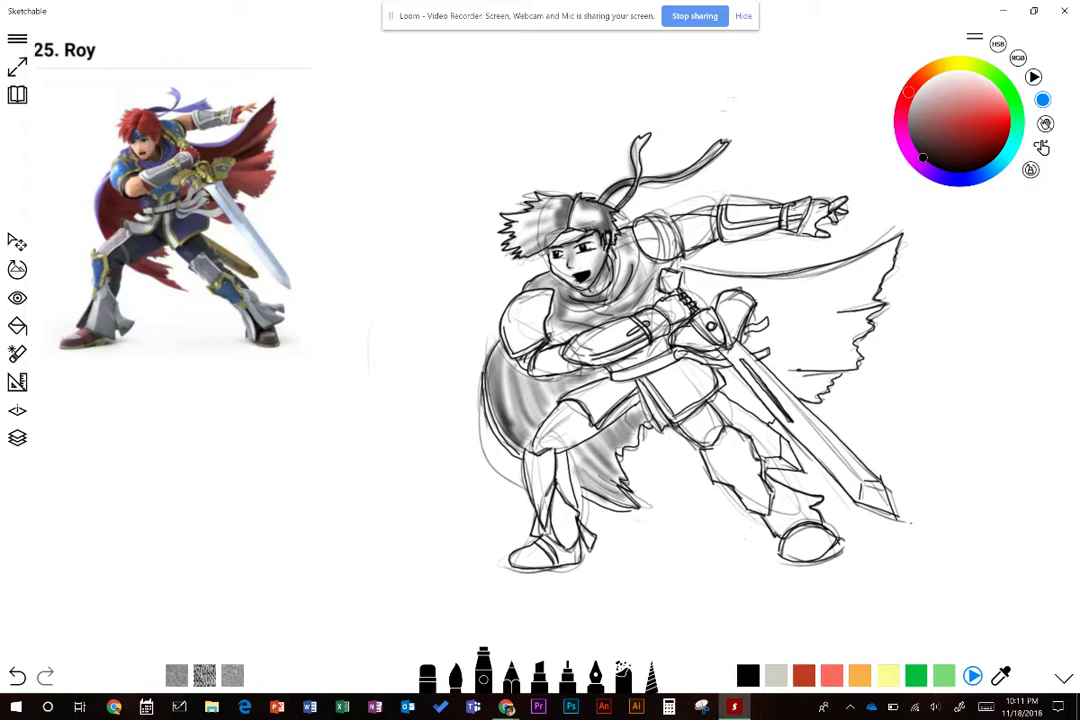
pyautogui.moveTo(494, 424); pyautogui.dragTo(520, 408)
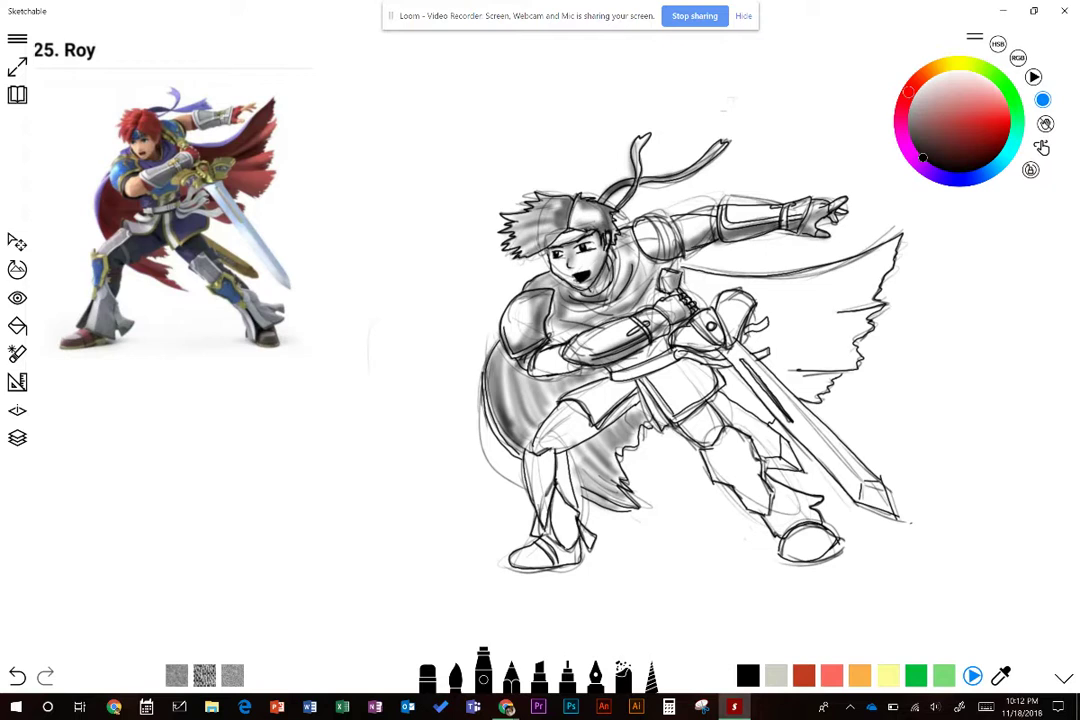
# Shade the flowing cape behind the sword with long fold strokes, plus the tunic, sword blade, legs and boots
pyautogui.moveTo(692, 276)
pyautogui.mouseDown()
pyautogui.moveTo(860, 275)
pyautogui.moveTo(760, 283)
pyautogui.moveTo(893, 251)
pyautogui.mouseUp()
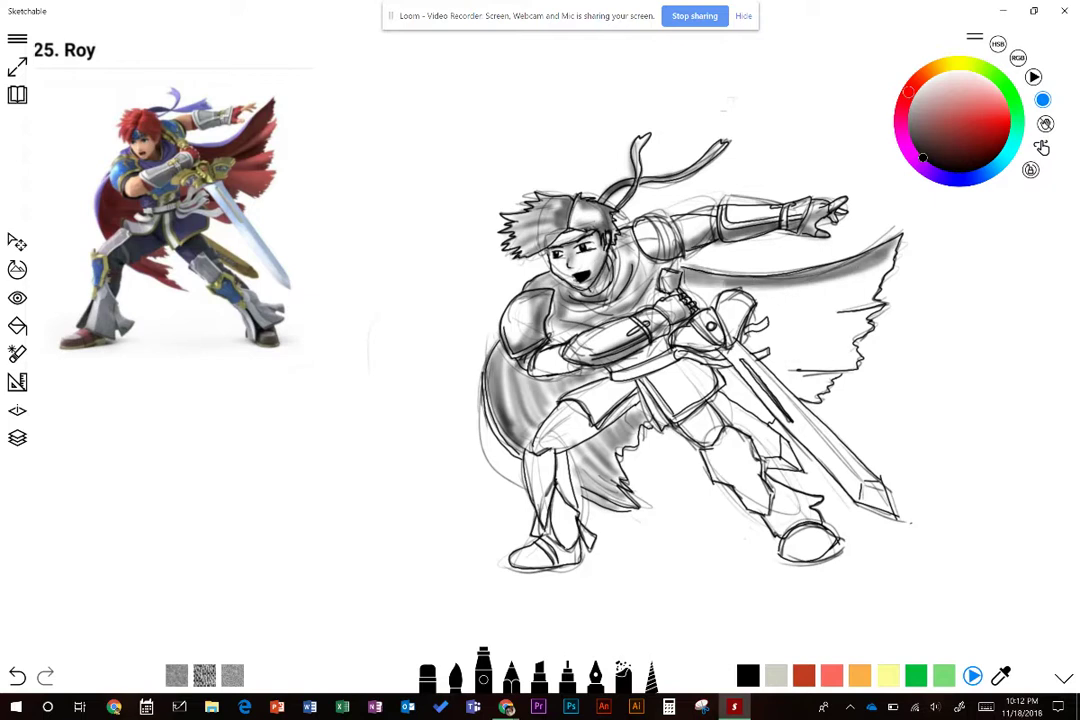
pyautogui.moveTo(826, 315)
pyautogui.mouseDown()
pyautogui.moveTo(878, 307)
pyautogui.moveTo(785, 315)
pyautogui.moveTo(860, 310)
pyautogui.mouseUp()
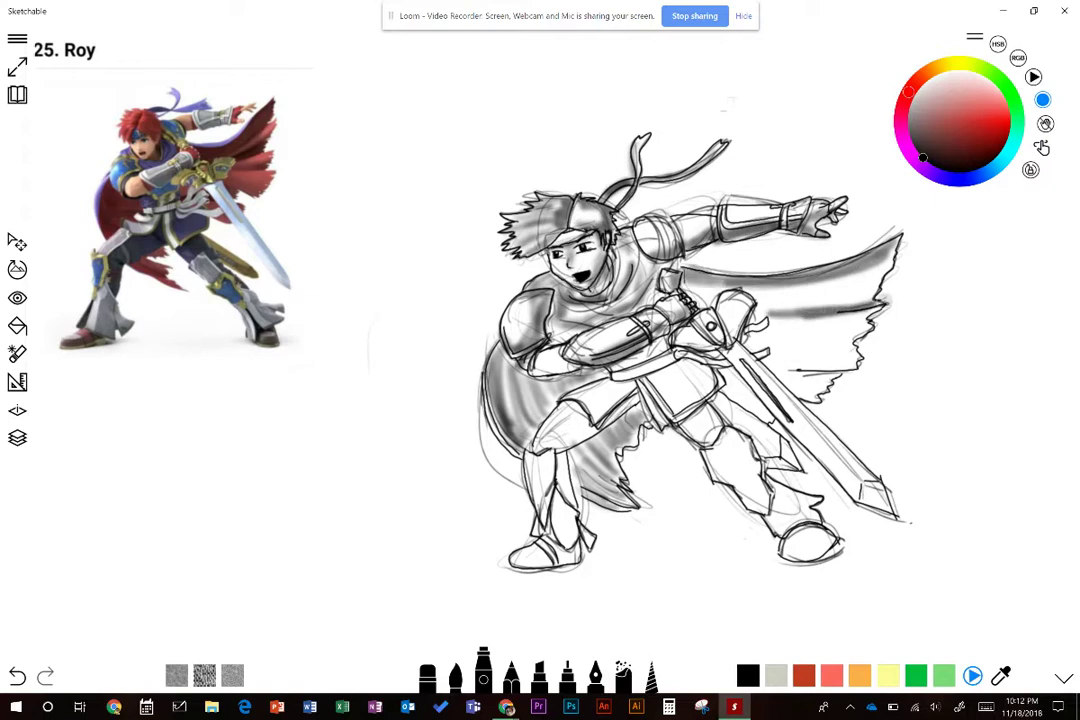
pyautogui.moveTo(783, 369); pyautogui.dragTo(842, 367)
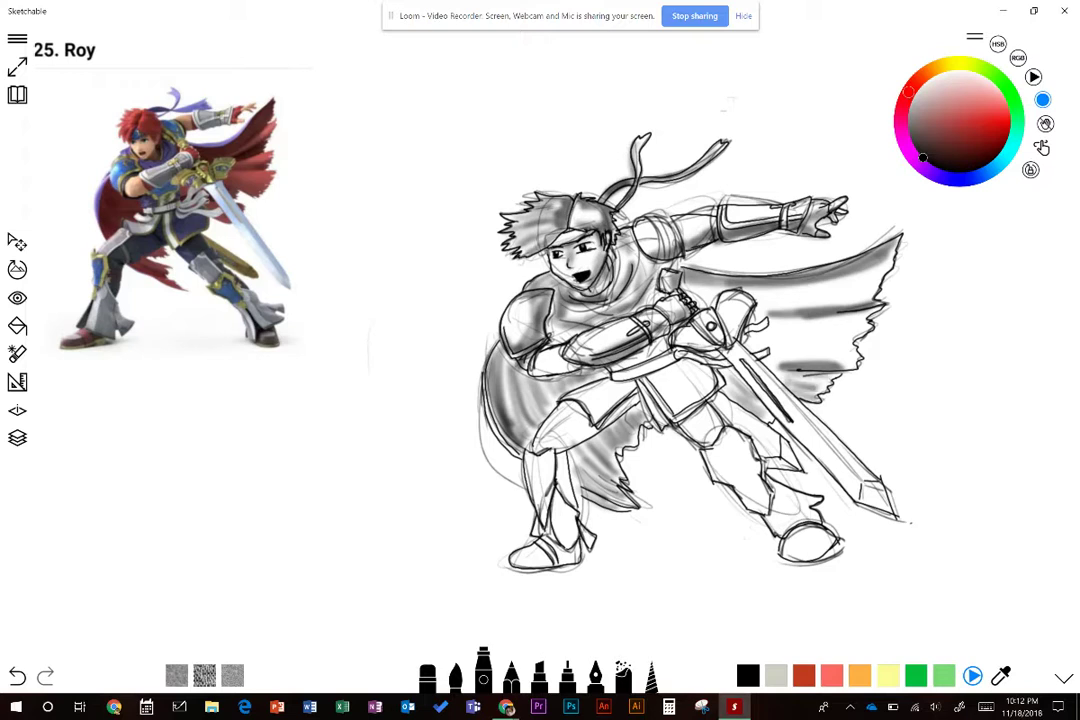
pyautogui.moveTo(788, 382); pyautogui.dragTo(840, 378)
pyautogui.moveTo(772, 362); pyautogui.dragTo(856, 350)
pyautogui.moveTo(776, 340); pyautogui.dragTo(868, 326)
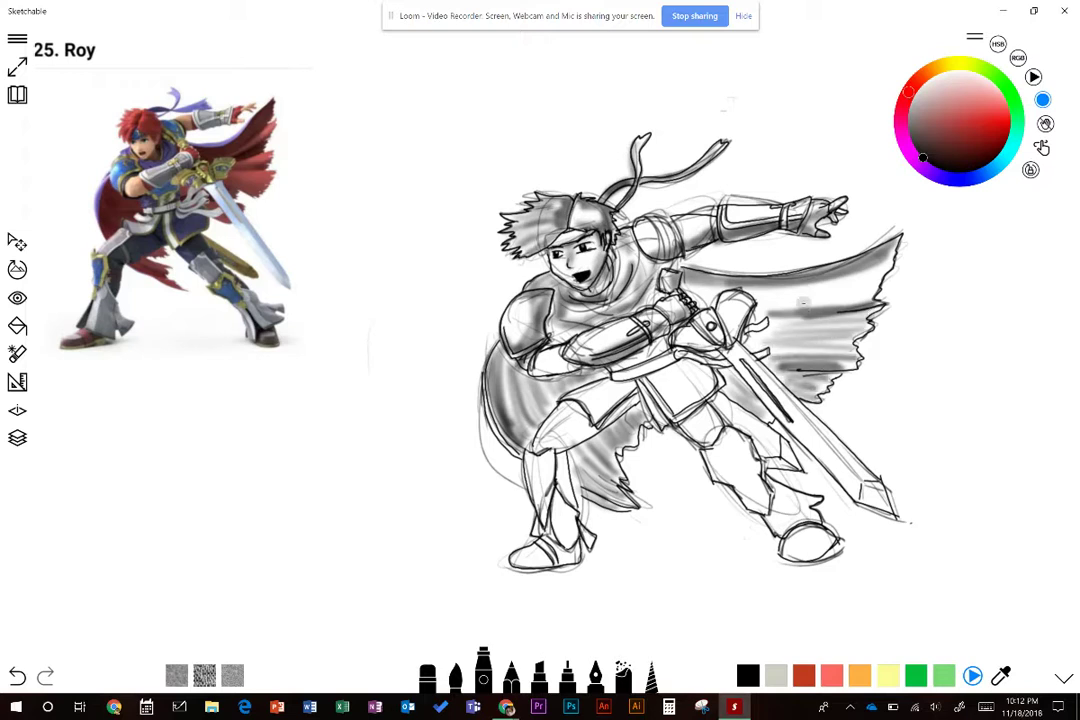
pyautogui.moveTo(776, 305)
pyautogui.mouseDown()
pyautogui.moveTo(858, 299)
pyautogui.moveTo(862, 276)
pyautogui.mouseUp()
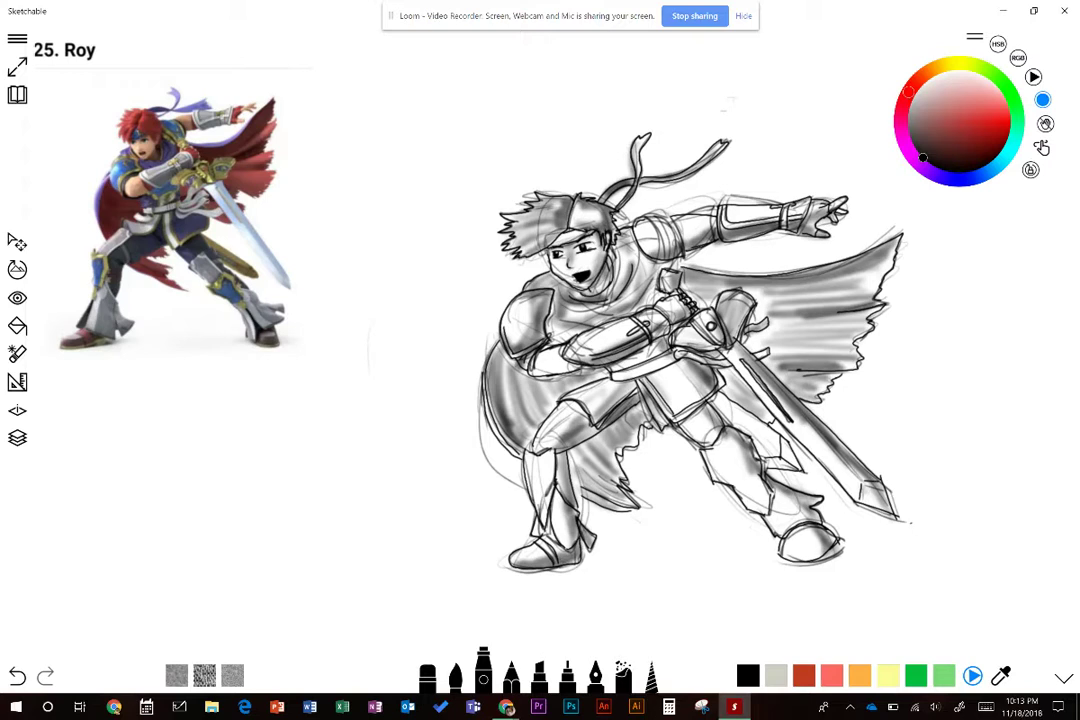
pyautogui.click(427, 672)
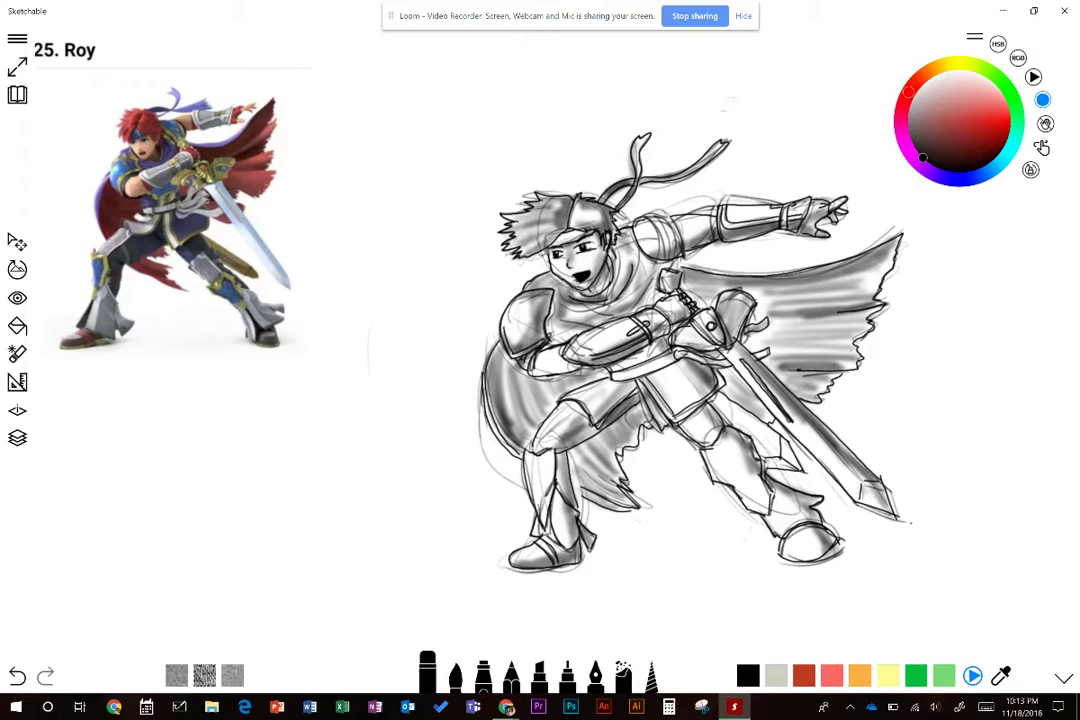
pyautogui.scroll(3, 540, 360)
pyautogui.scroll(-4, 540, 360)
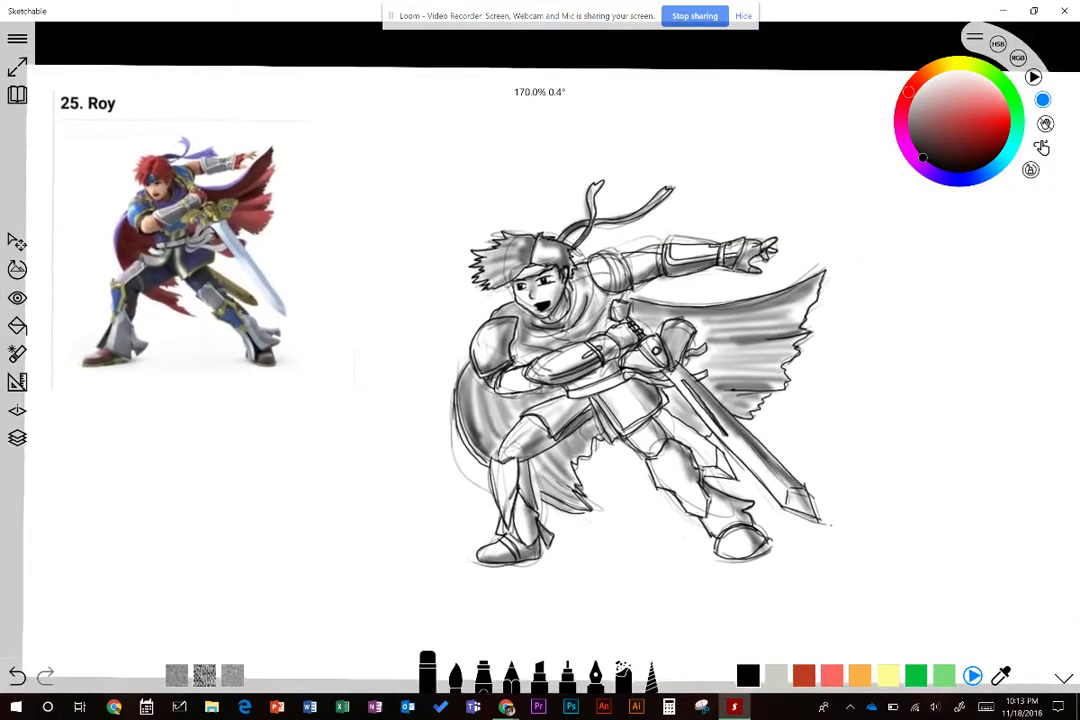
pyautogui.scroll(1, 540, 360)
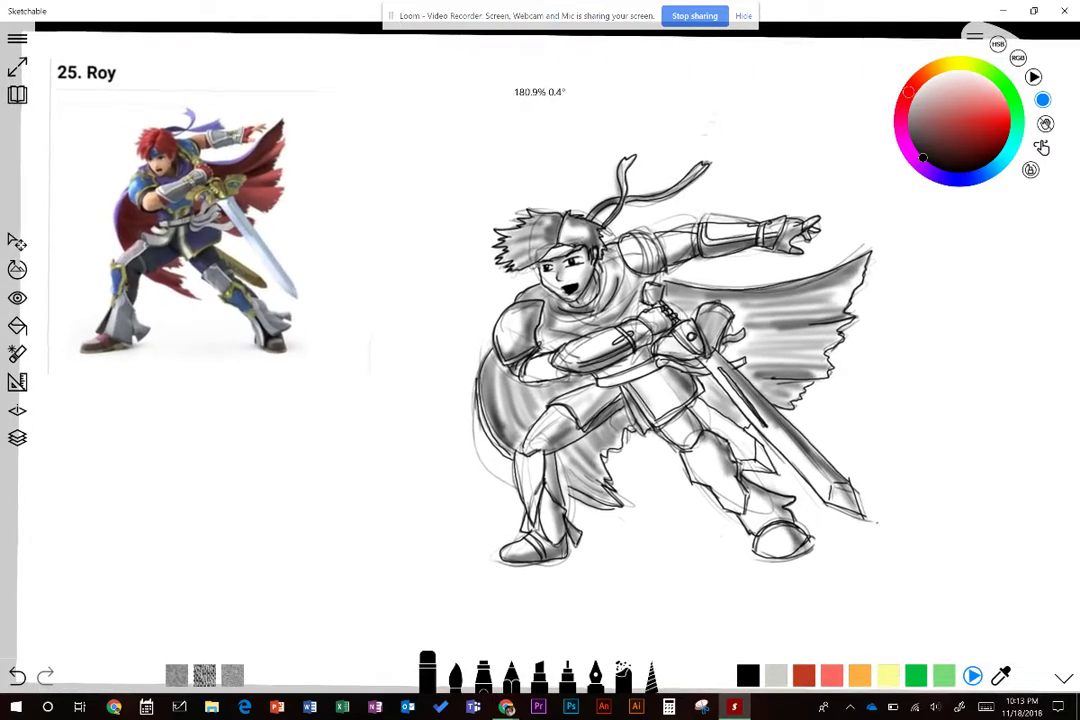
pyautogui.scroll(-1, 540, 360)
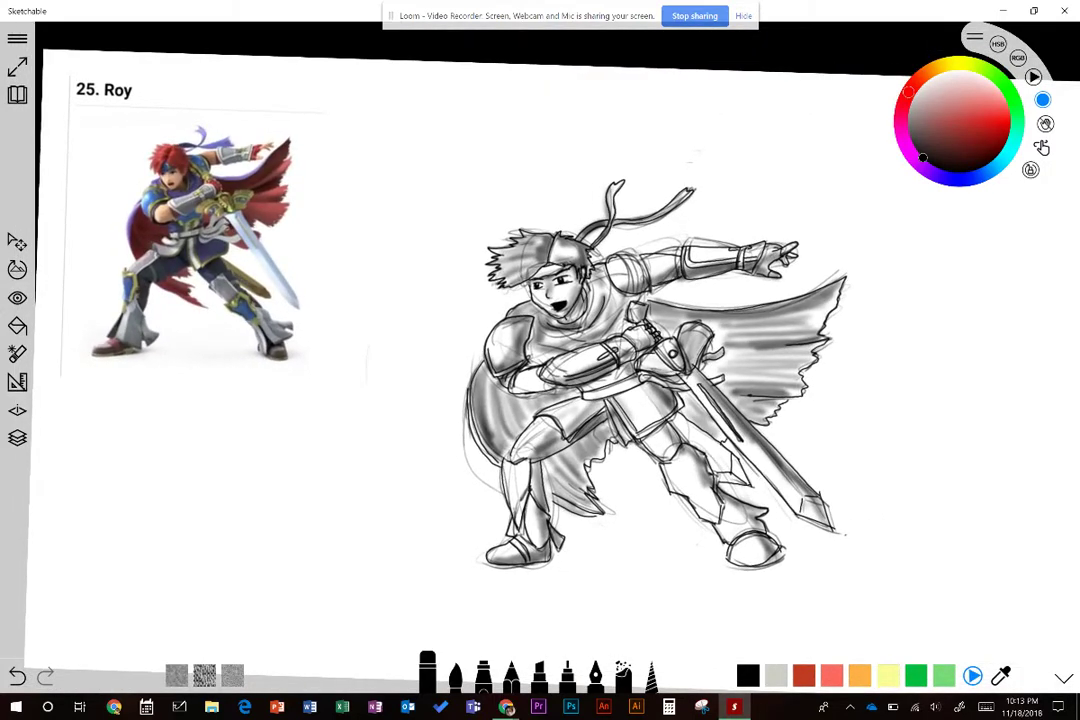
# Write the rating 7/10 in pencil on the blank canvas beside the cape and frame it with a box
pyautogui.click(511, 672)
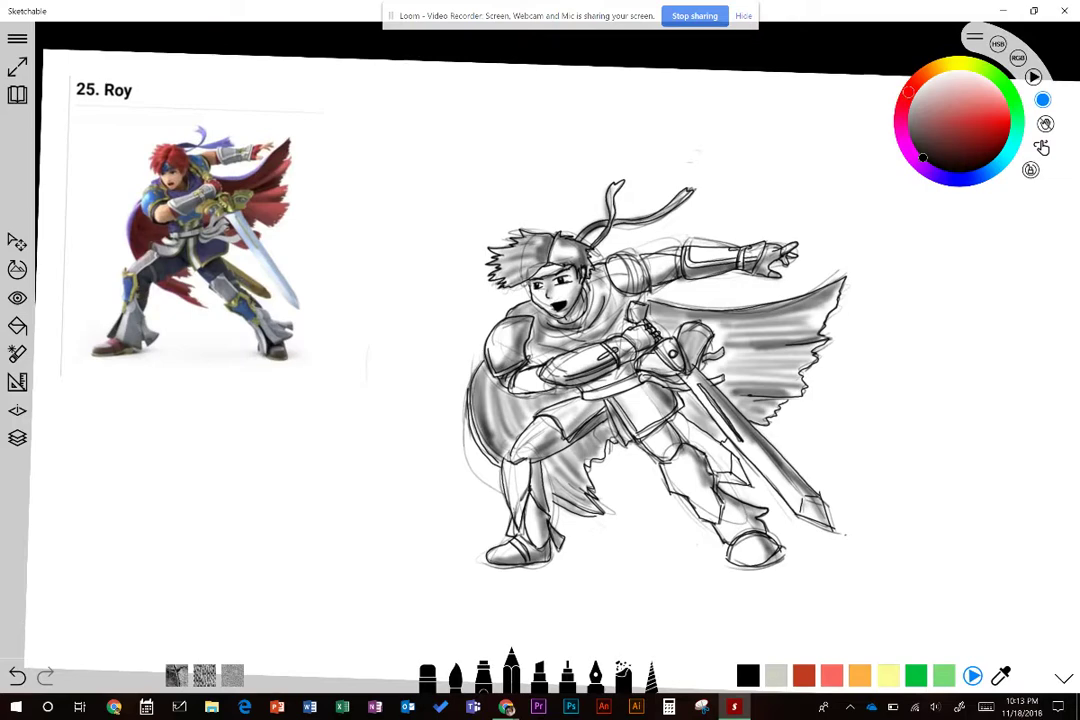
pyautogui.scroll(1, 540, 360)
pyautogui.scroll(-2, 540, 360)
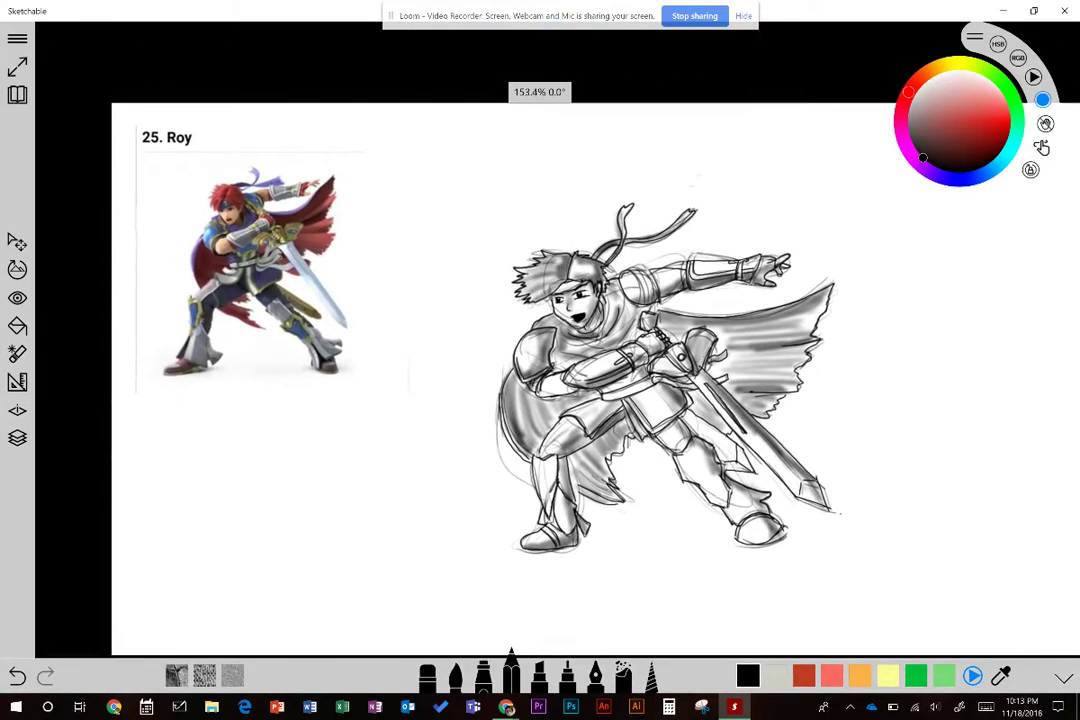
pyautogui.scroll(1, 540, 360)
pyautogui.scroll(1, 540, 360)
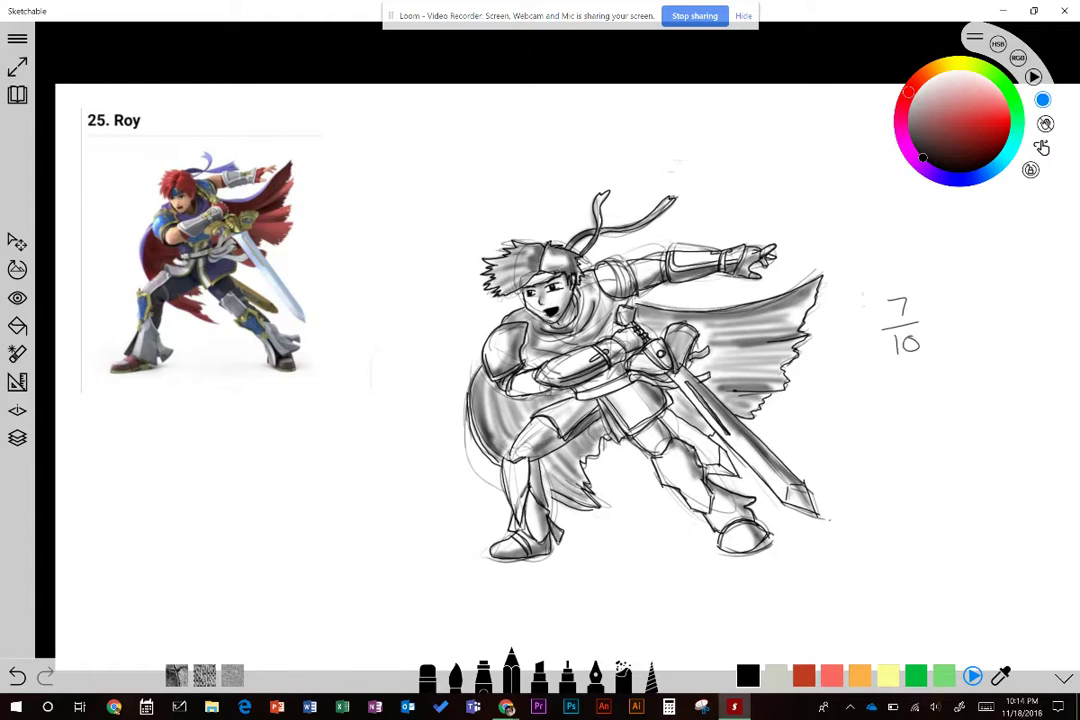
pyautogui.moveTo(862, 297)
pyautogui.mouseDown()
pyautogui.moveTo(865, 380)
pyautogui.moveTo(923, 282)
pyautogui.mouseUp()
pyautogui.moveTo(923, 283)
pyautogui.mouseDown()
pyautogui.moveTo(931, 366)
pyautogui.moveTo(873, 380)
pyautogui.mouseUp()
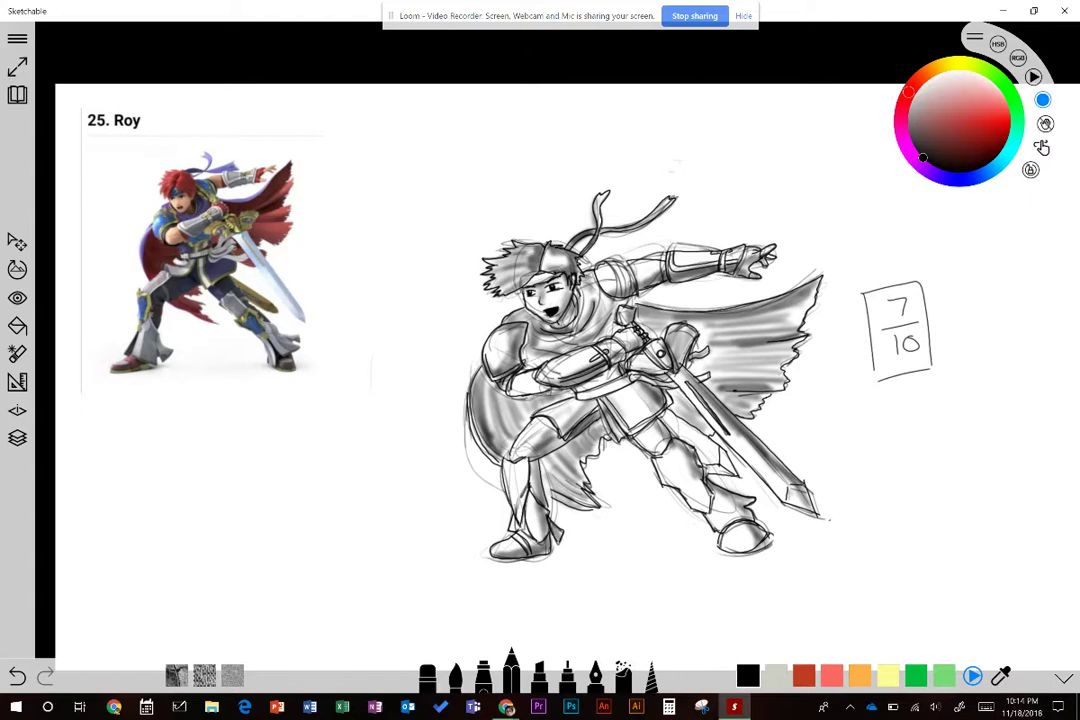
# Undo the last trial strokes and add a short pencil line just above the sword's pommel
pyautogui.hotkey('ctrl', 'z')
pyautogui.hotkey('ctrl', 'z')
pyautogui.moveTo(631, 296); pyautogui.dragTo(637, 308)
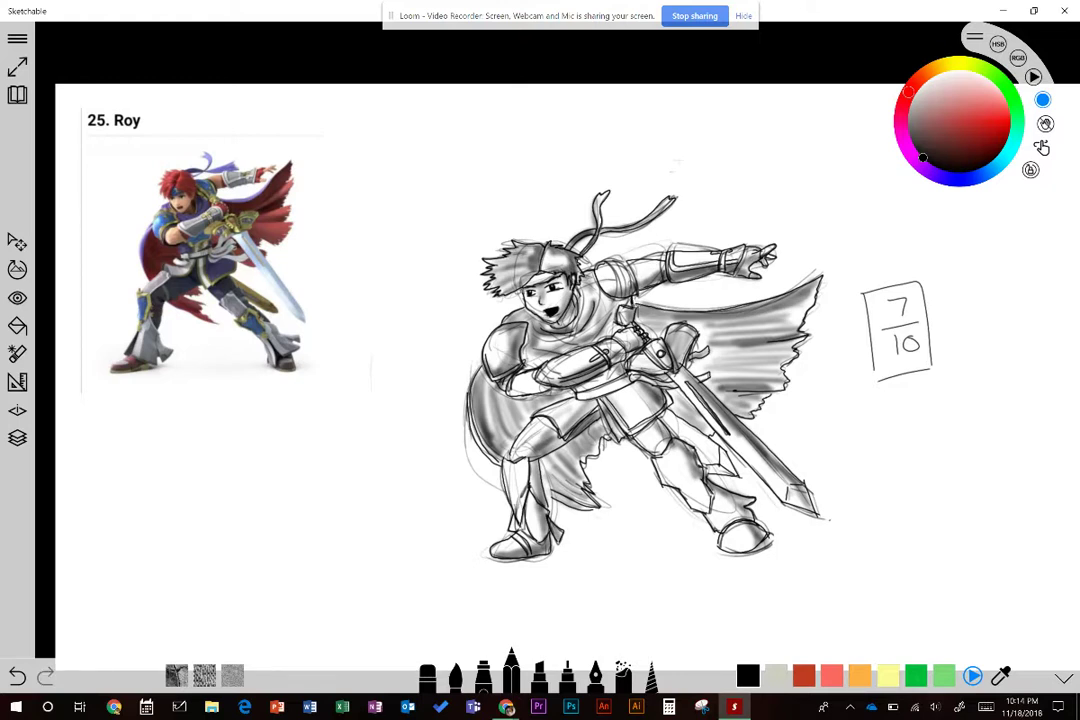